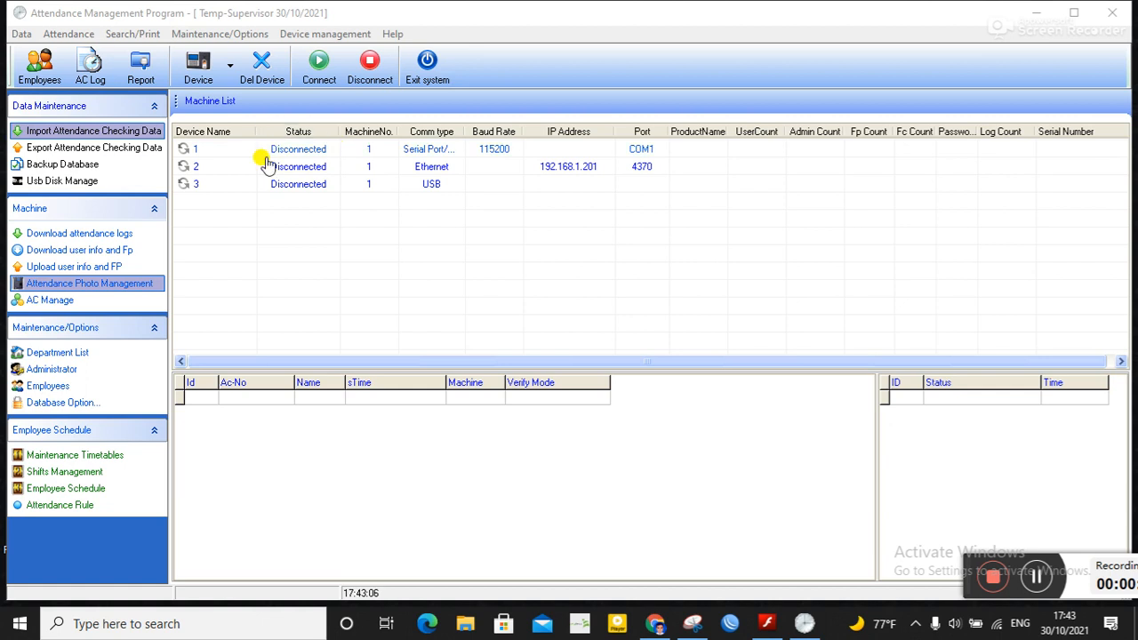
Step: Add a new Ethernet device named 4 with machine number 104, IP address 192.168.1.201 and port 4370
left_click(229, 71)
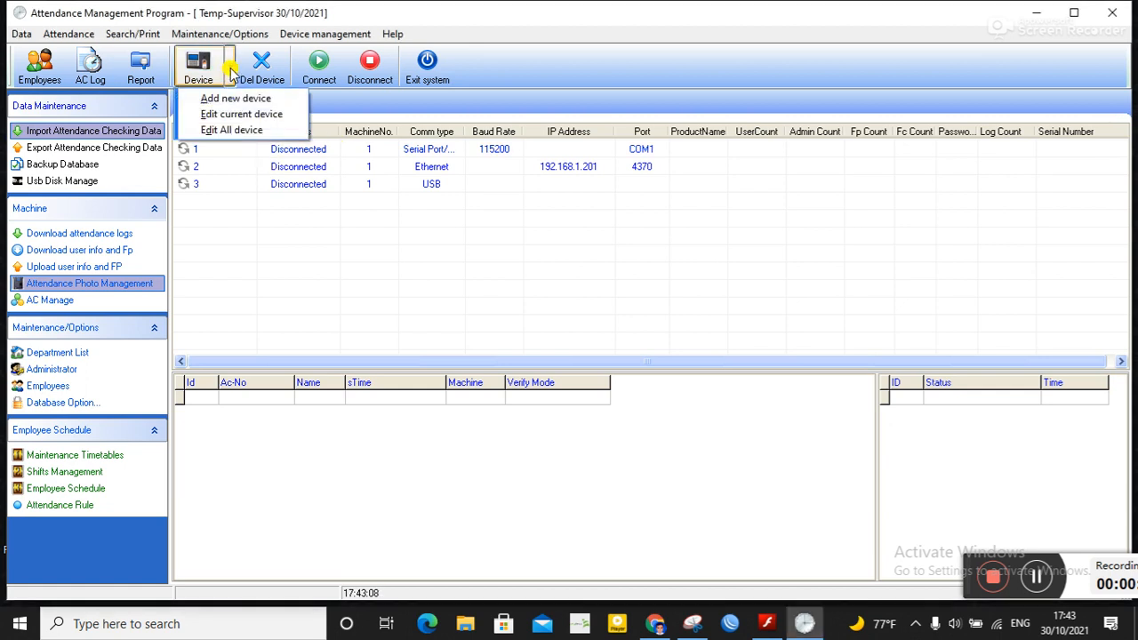
left_click(236, 99)
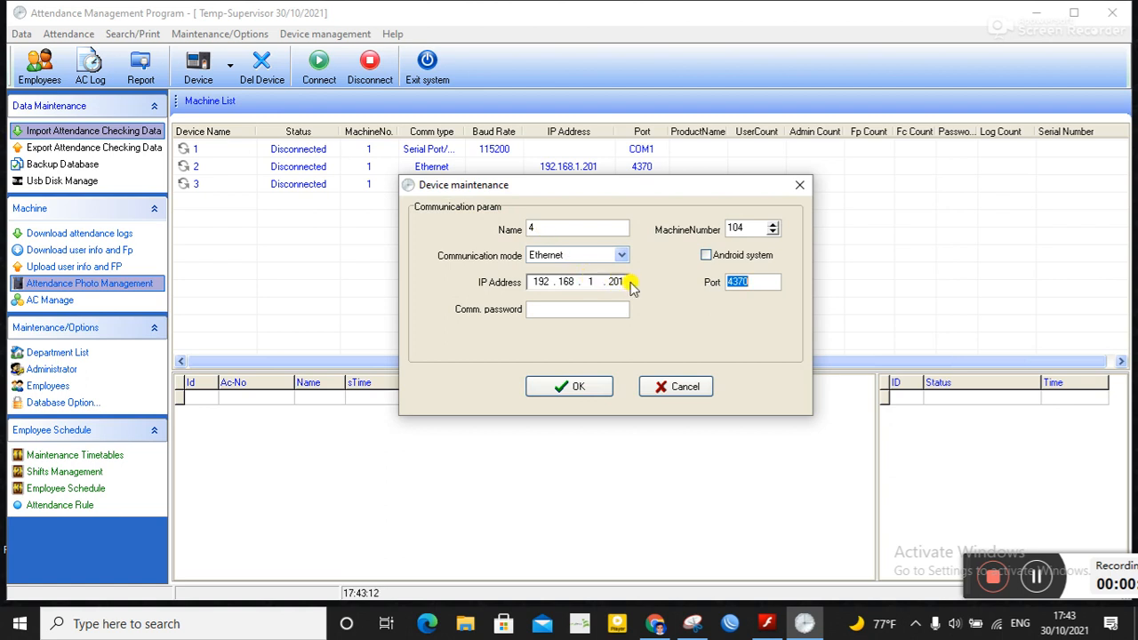
left_click(593, 283)
type("1")
left_click(562, 227)
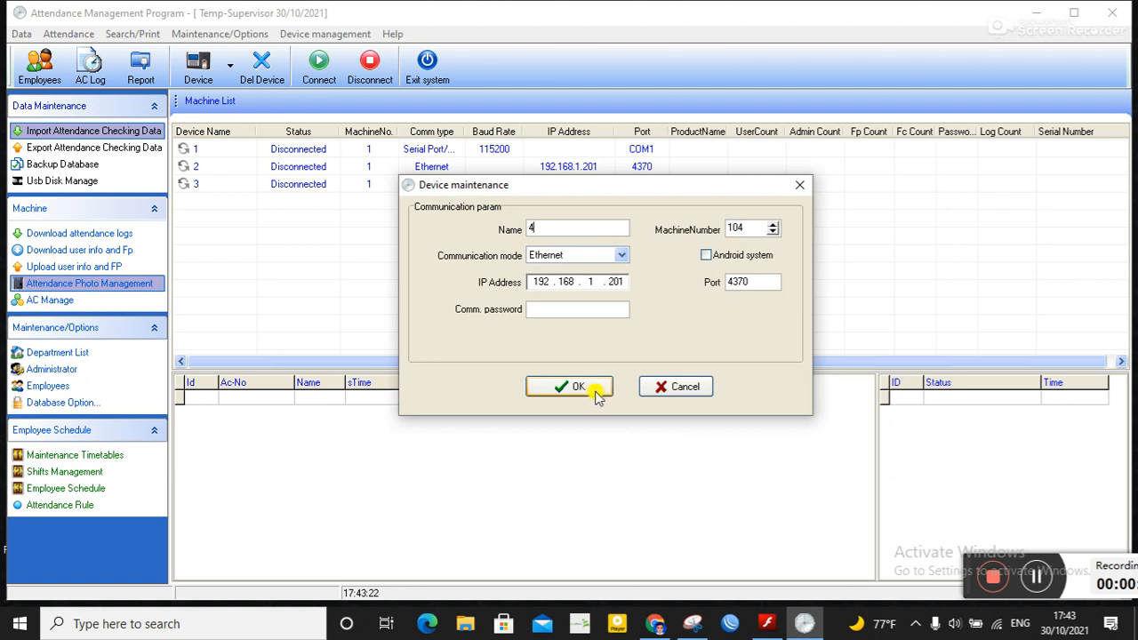
left_click(593, 392)
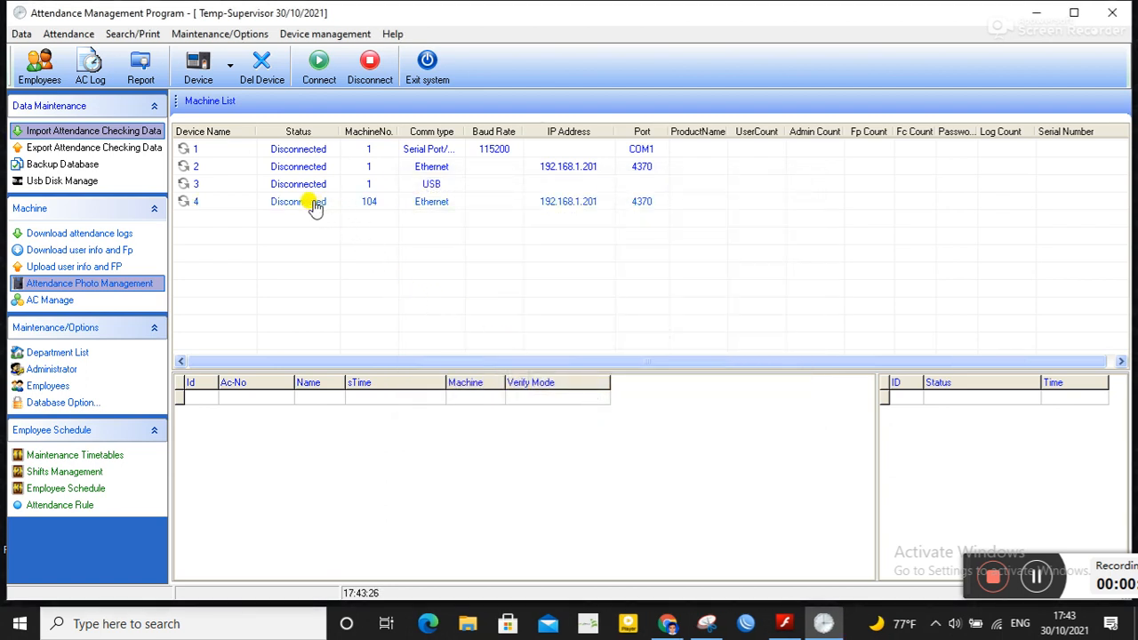
Step: Delete devices 1, 2 and 3 from the machine list
left_click(313, 204)
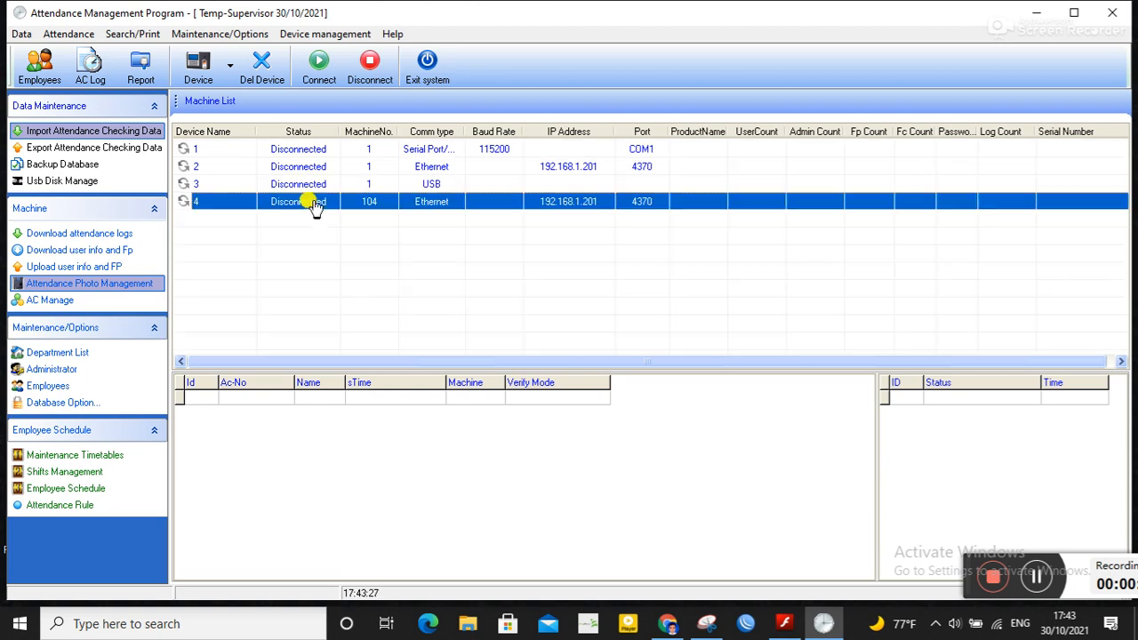
left_click(234, 149)
left_click(260, 67)
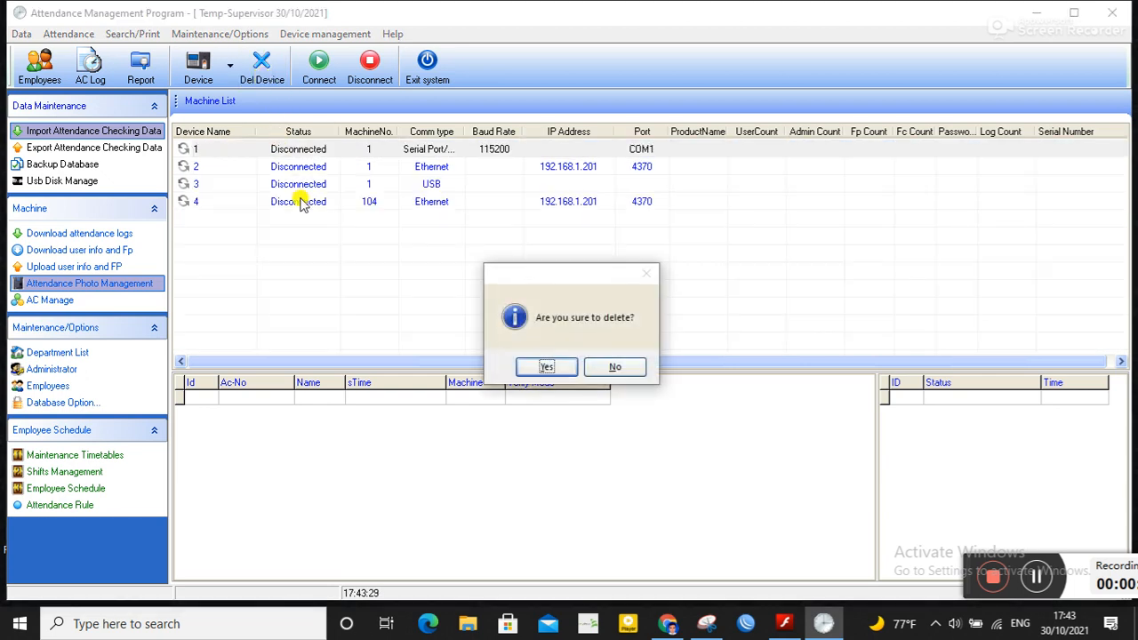
left_click(540, 365)
left_click(281, 152)
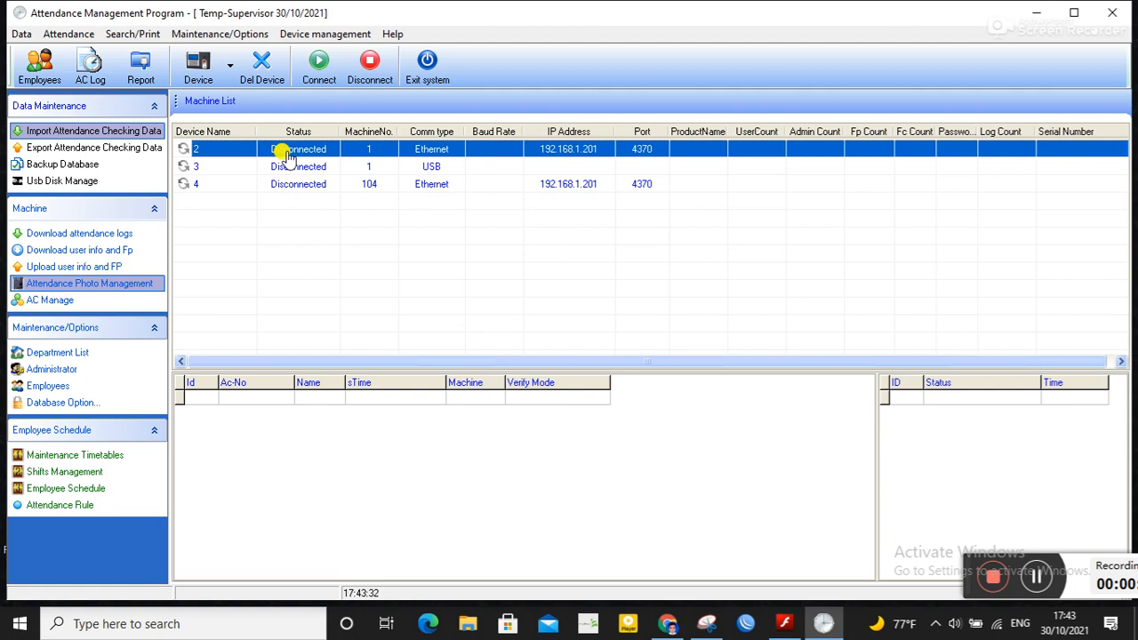
left_click(274, 80)
left_click(541, 364)
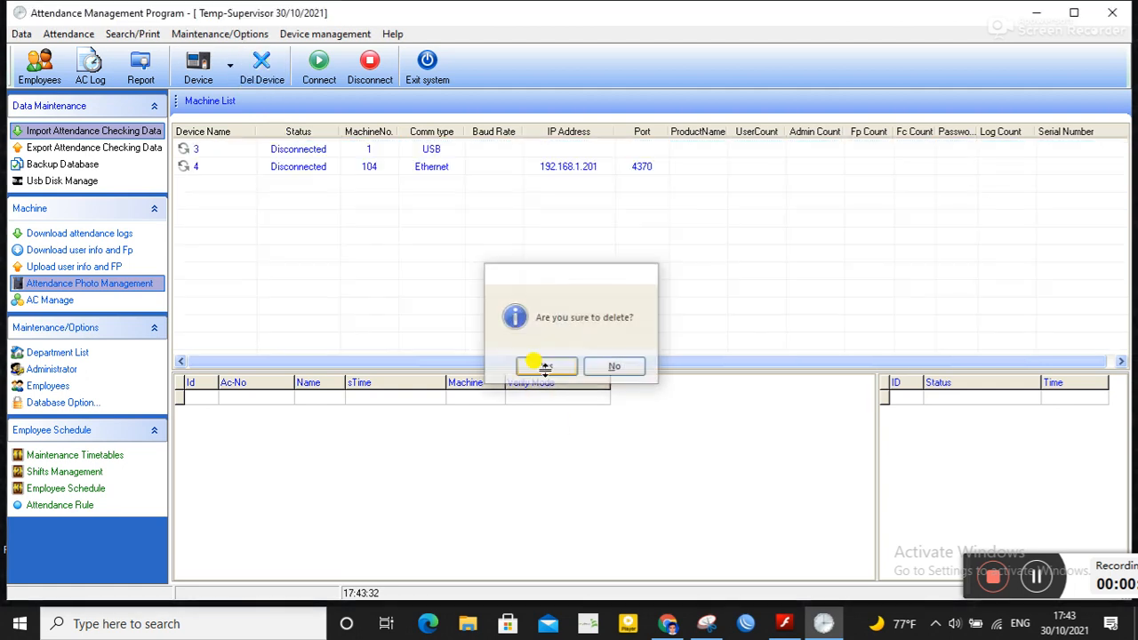
left_click(302, 153)
left_click(263, 73)
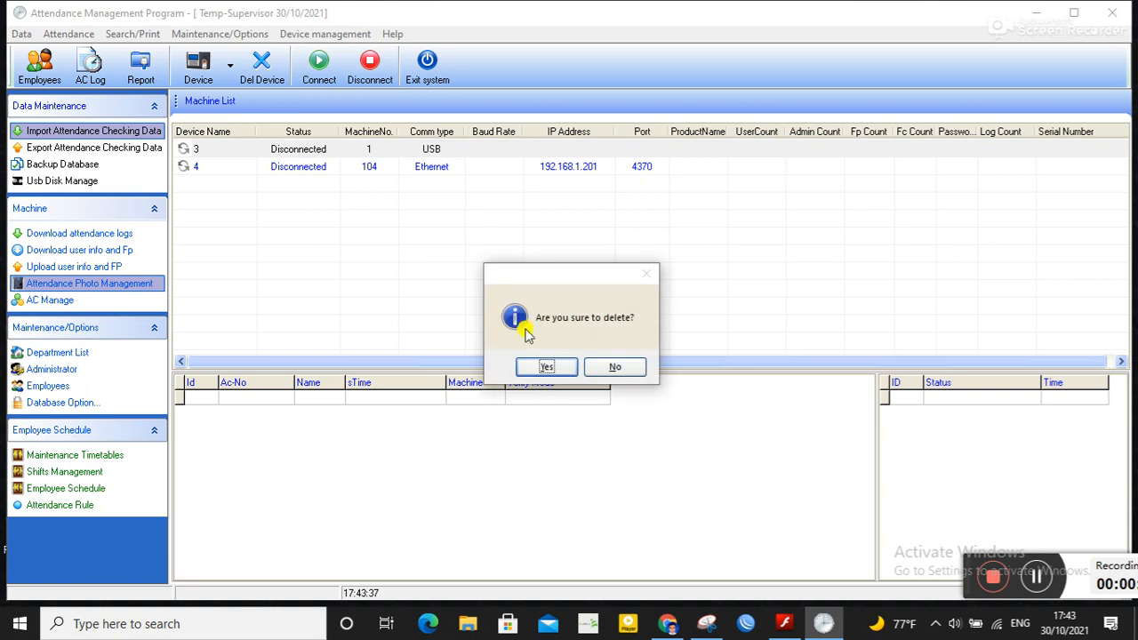
left_click(546, 373)
Step: Connect to device 4
left_click(318, 148)
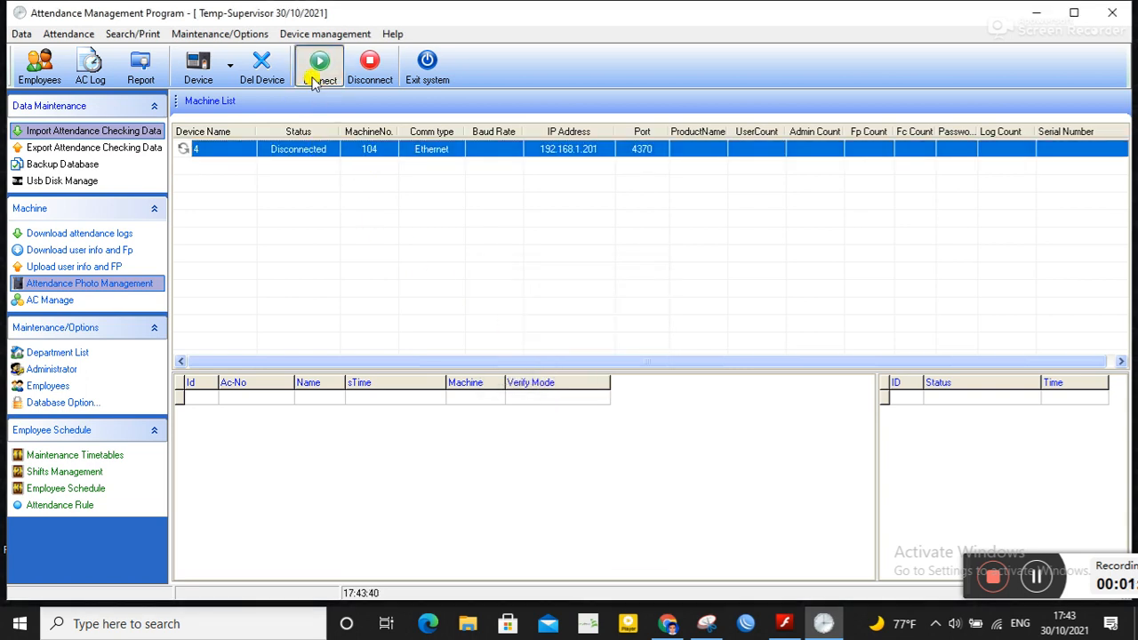
left_click(316, 80)
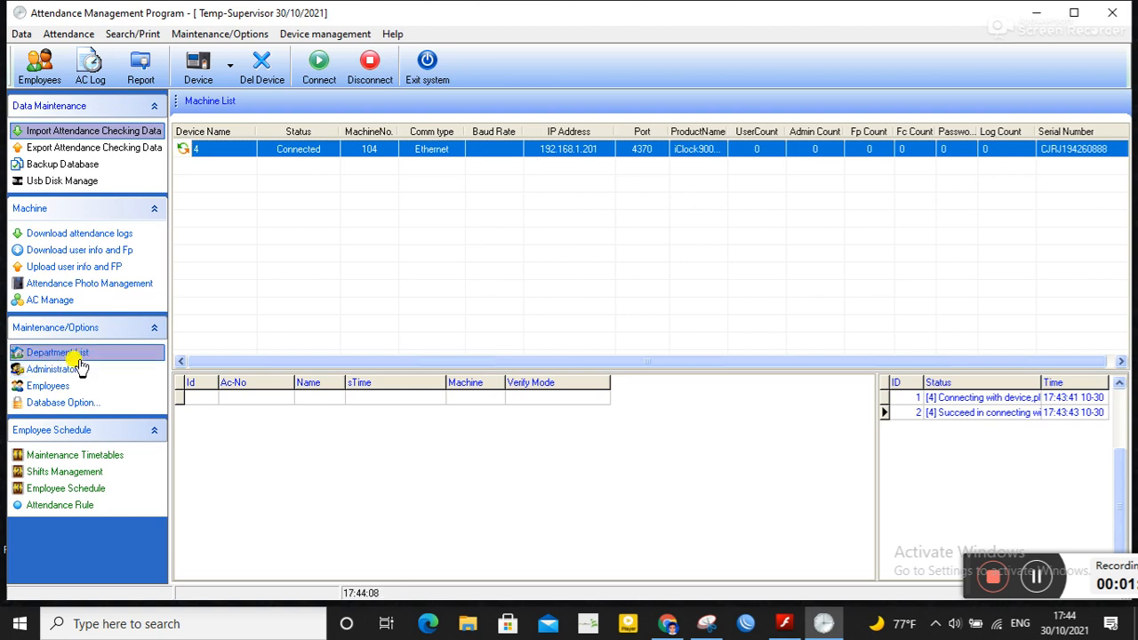
Step: Open the department list and rename the top department OUR COMPANY to NR IT Solutions Ltd
left_click(79, 355)
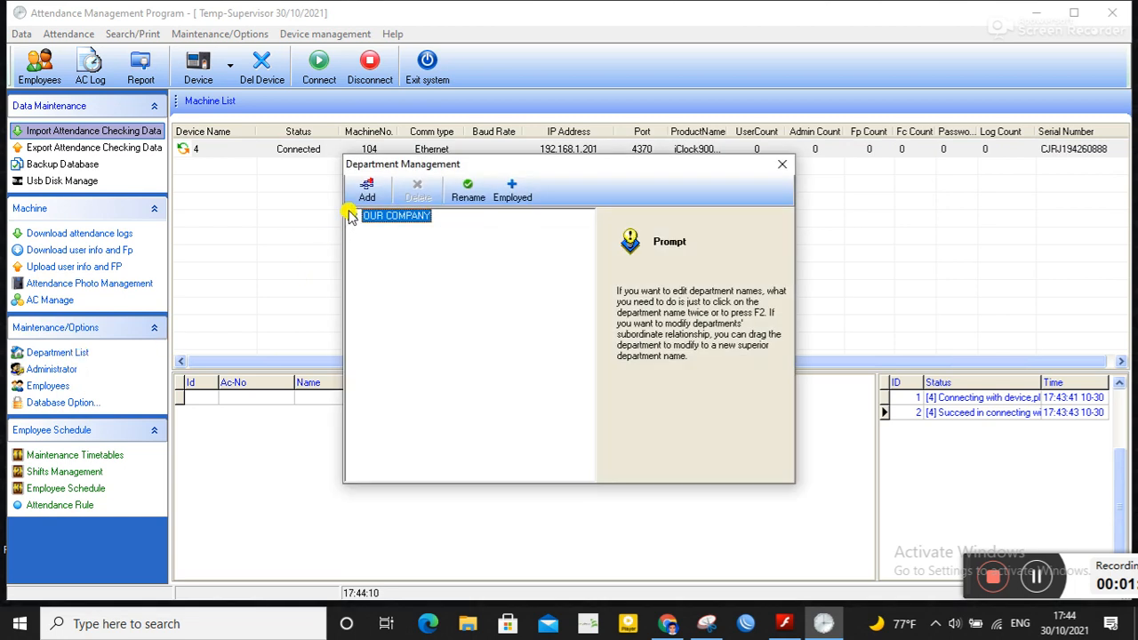
left_click(424, 220)
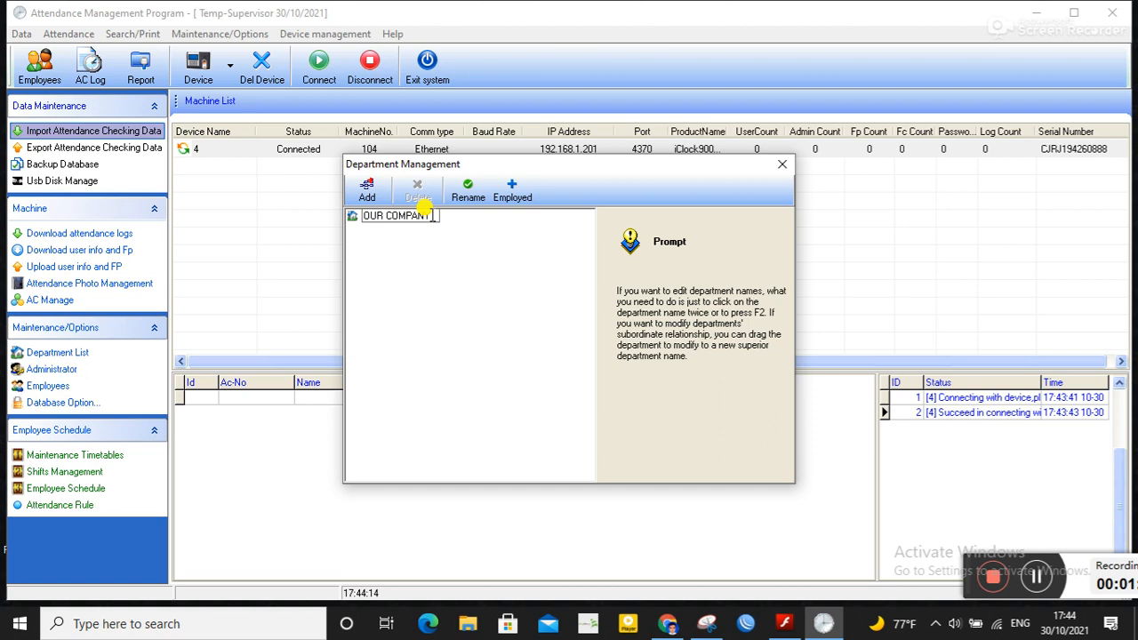
key("BackSpace")
key("BackSpace")
key("BackSpace")
key("BackSpace")
key("BackSpace")
key("BackSpace")
key("BackSpace")
key("BackSpace")
key("BackSpace")
key("BackSpace")
key("BackSpace")
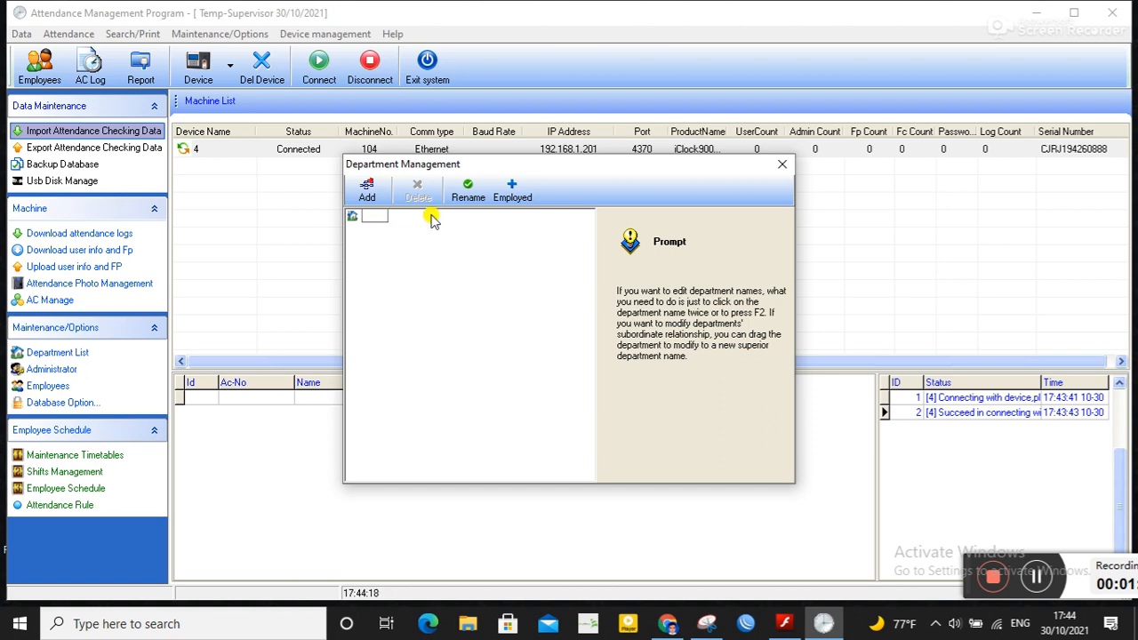
type("NR IT Solution")
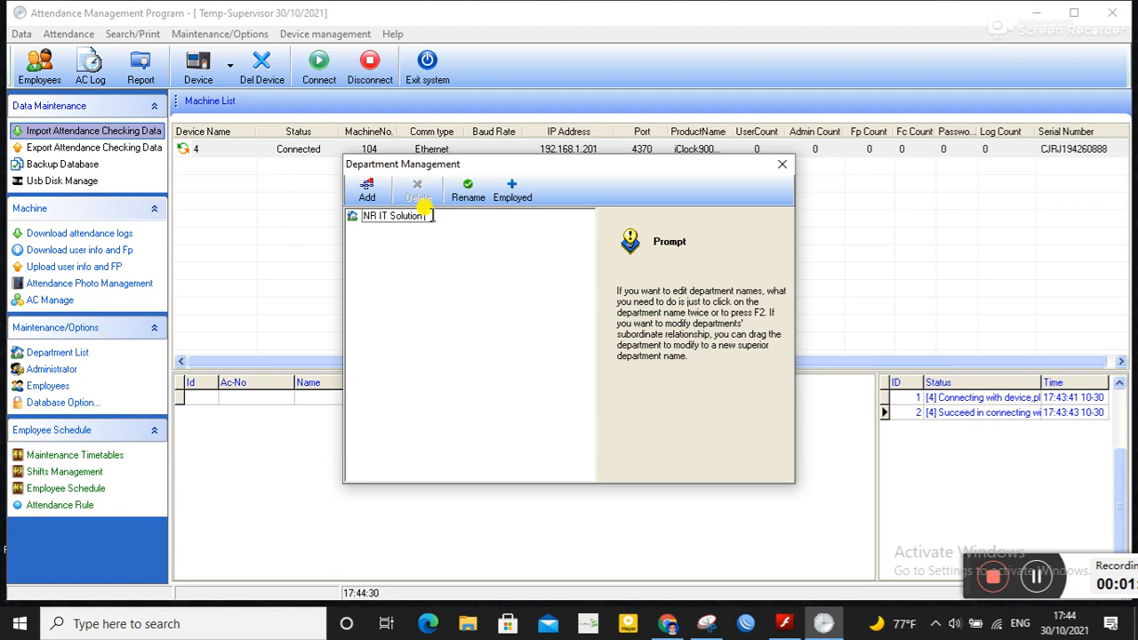
type("s Ltd")
key("Return")
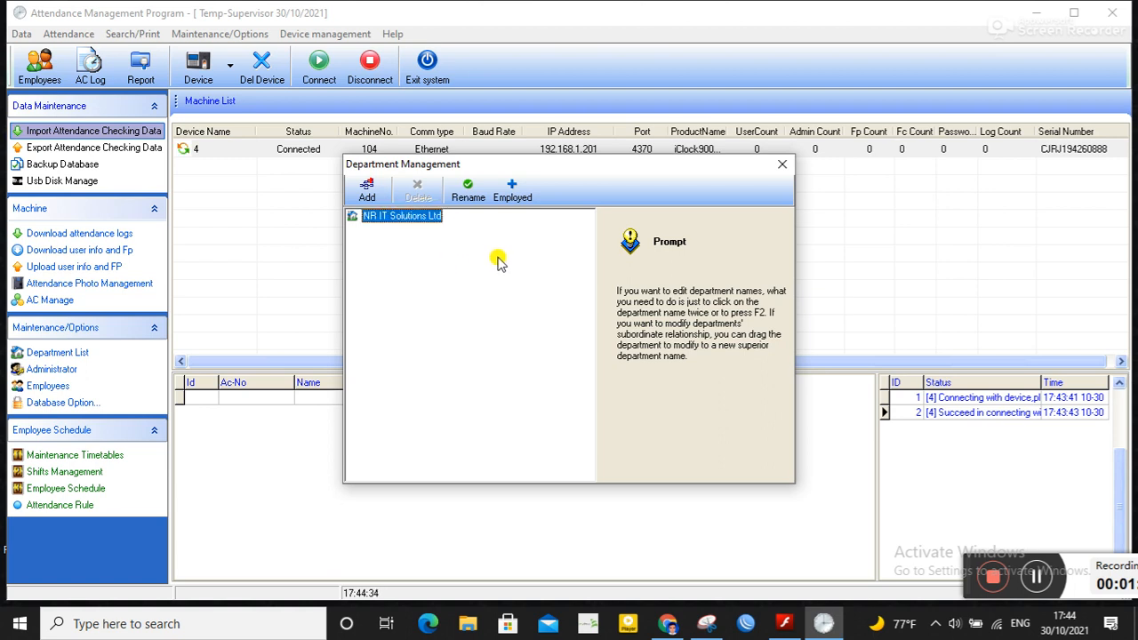
Step: Add an HR department under NR IT Solutions Ltd
left_click(367, 190)
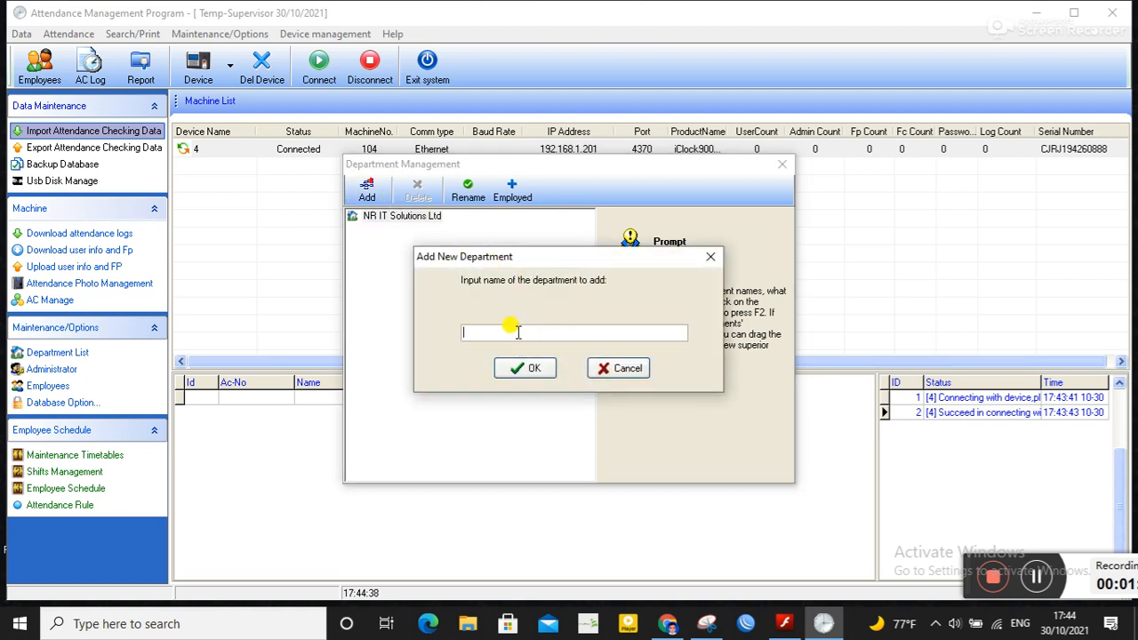
type("HR")
left_click(533, 368)
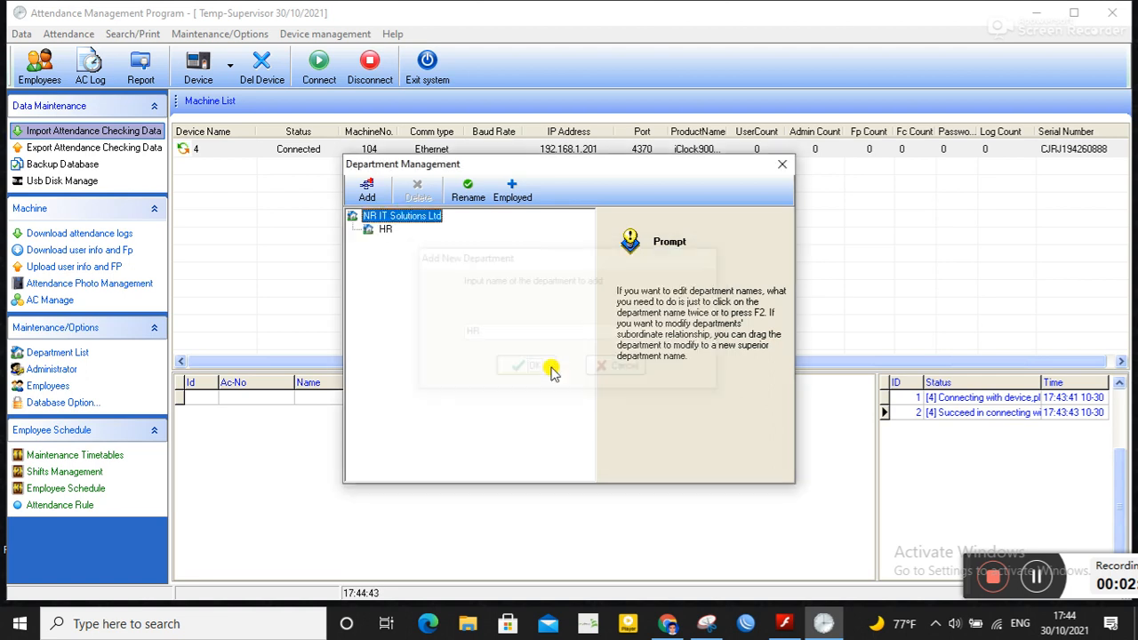
Step: Add a Software department under NR IT Solutions Ltd
left_click(367, 191)
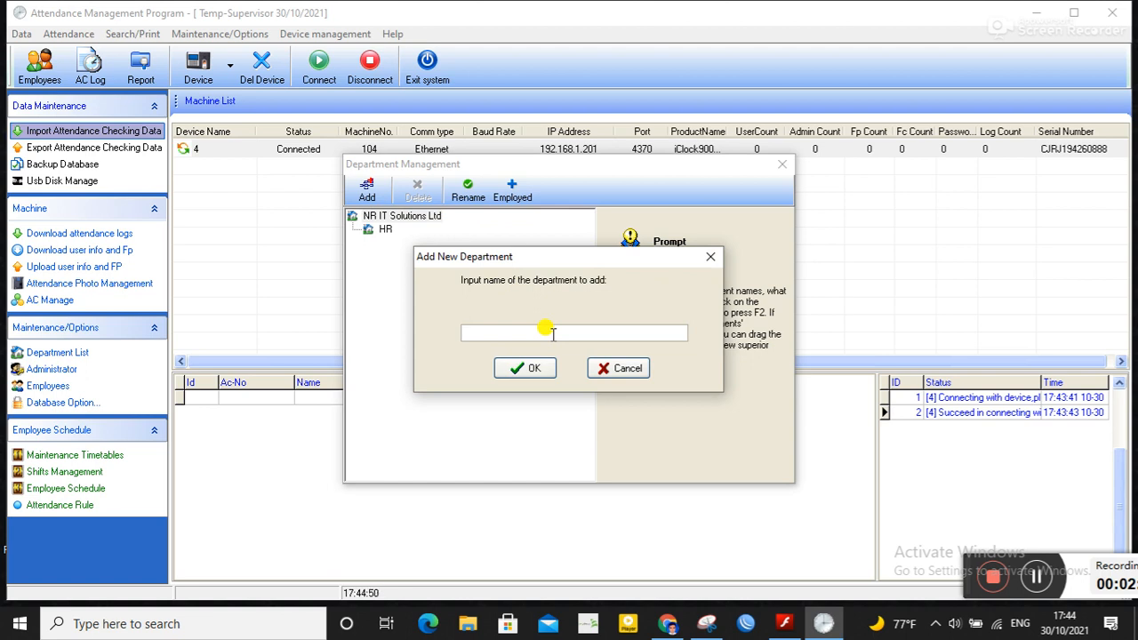
type("ftware")
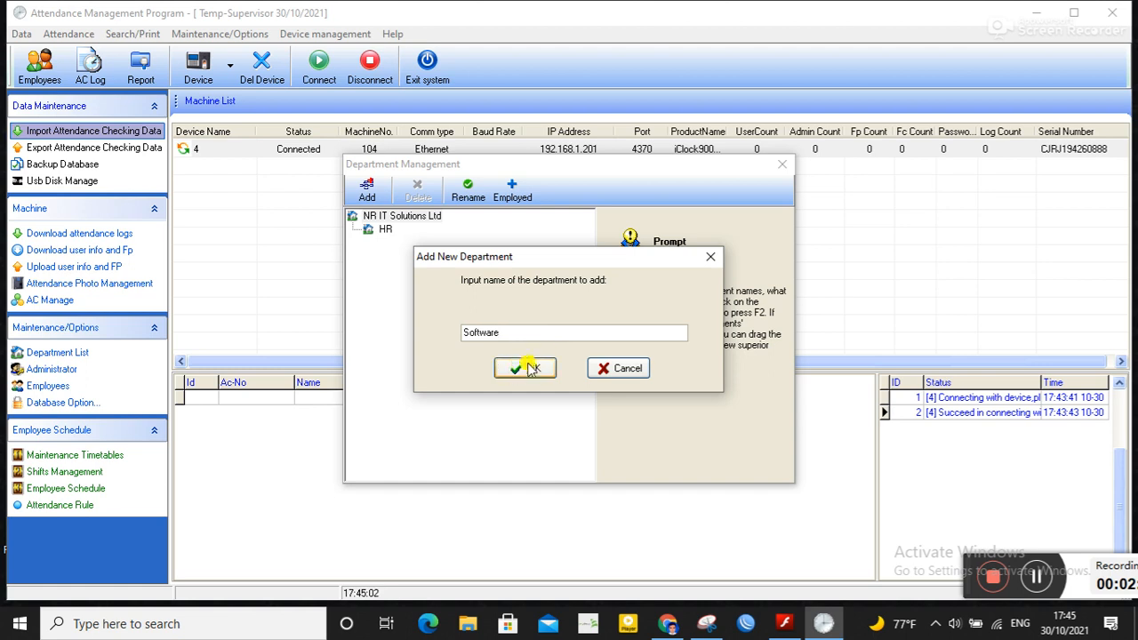
left_click(541, 371)
Step: Add a Network department and close the department management window
left_click(367, 191)
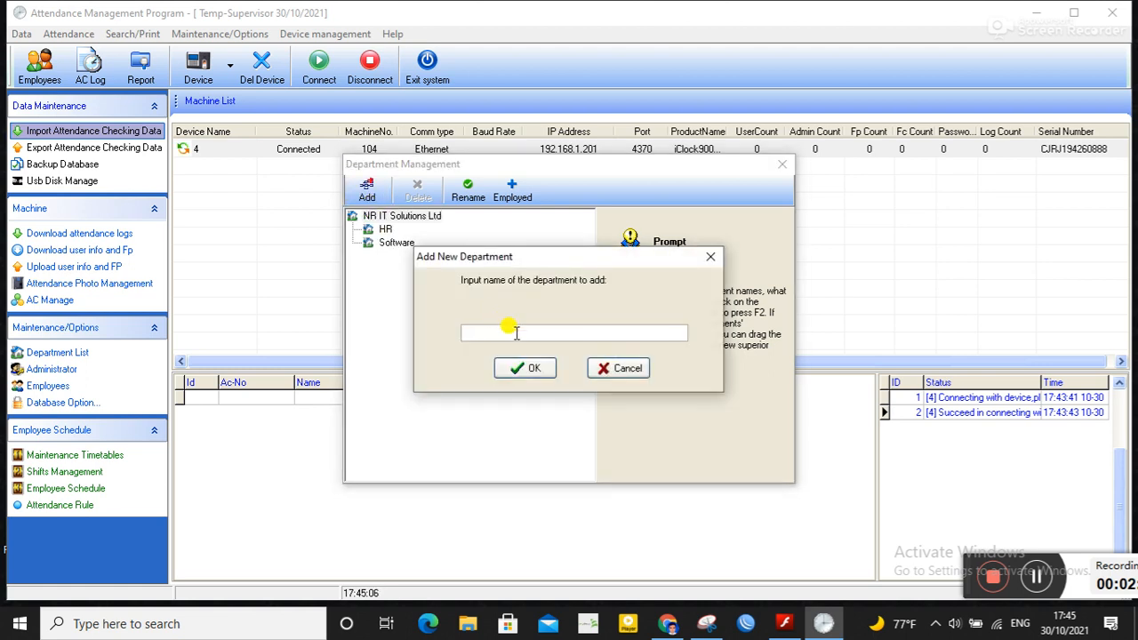
type("Network")
left_click(530, 368)
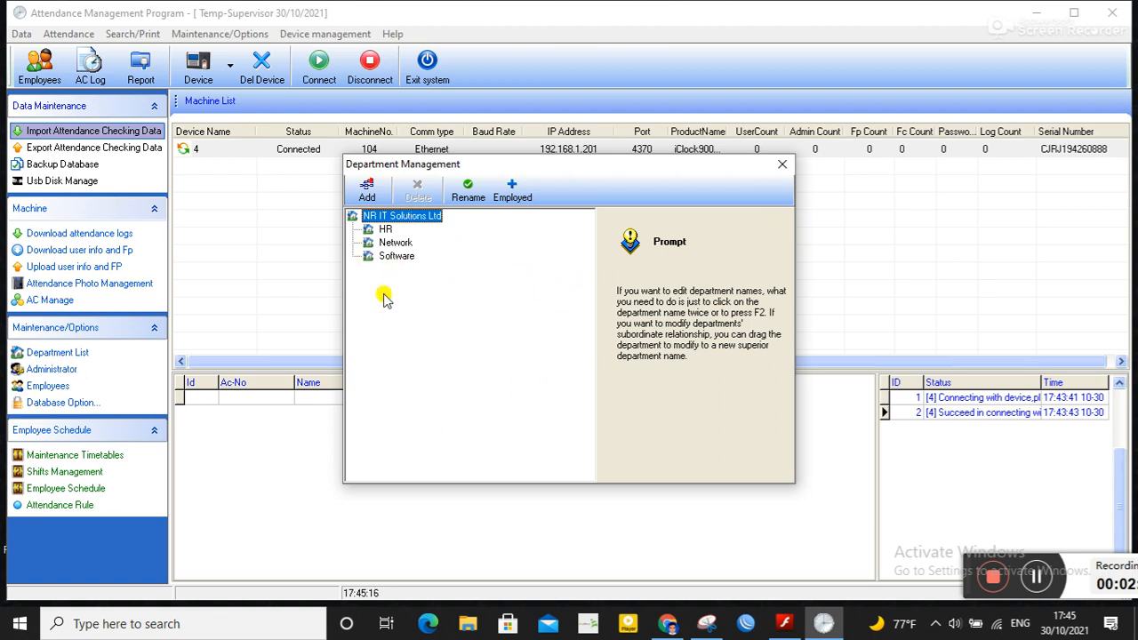
left_click(780, 168)
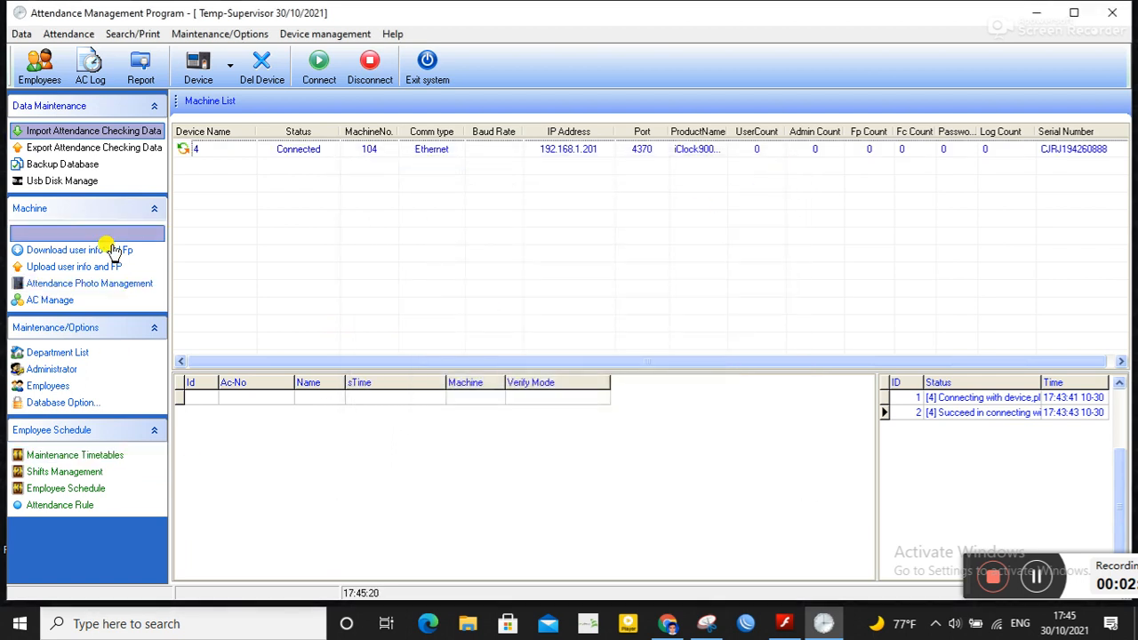
Step: Open the Administrators list and close it
left_click(54, 372)
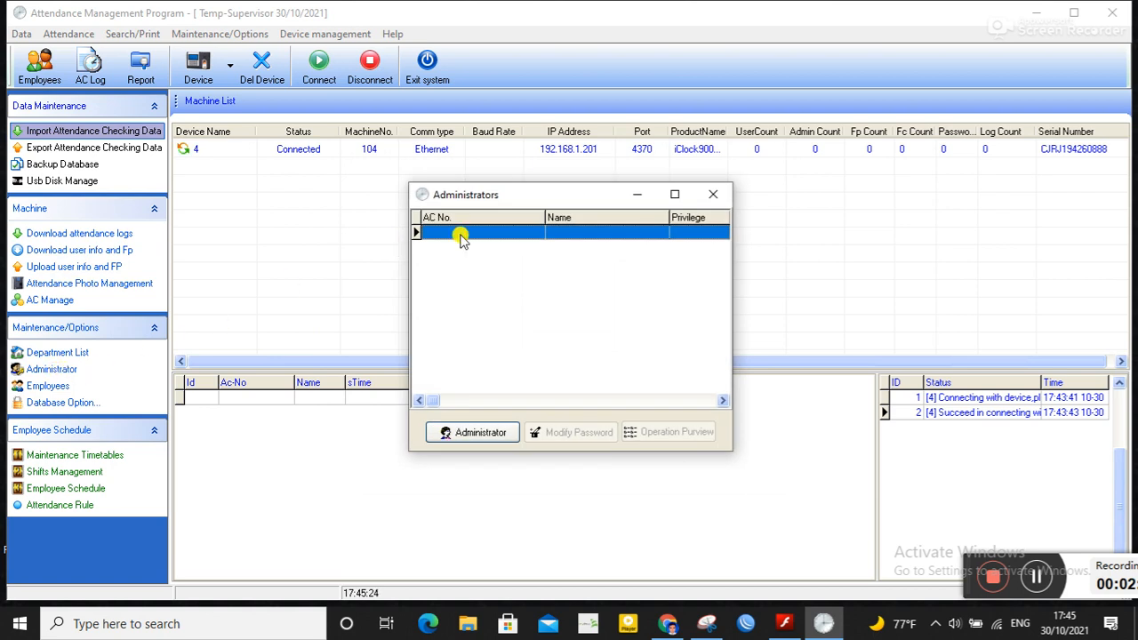
left_click(711, 194)
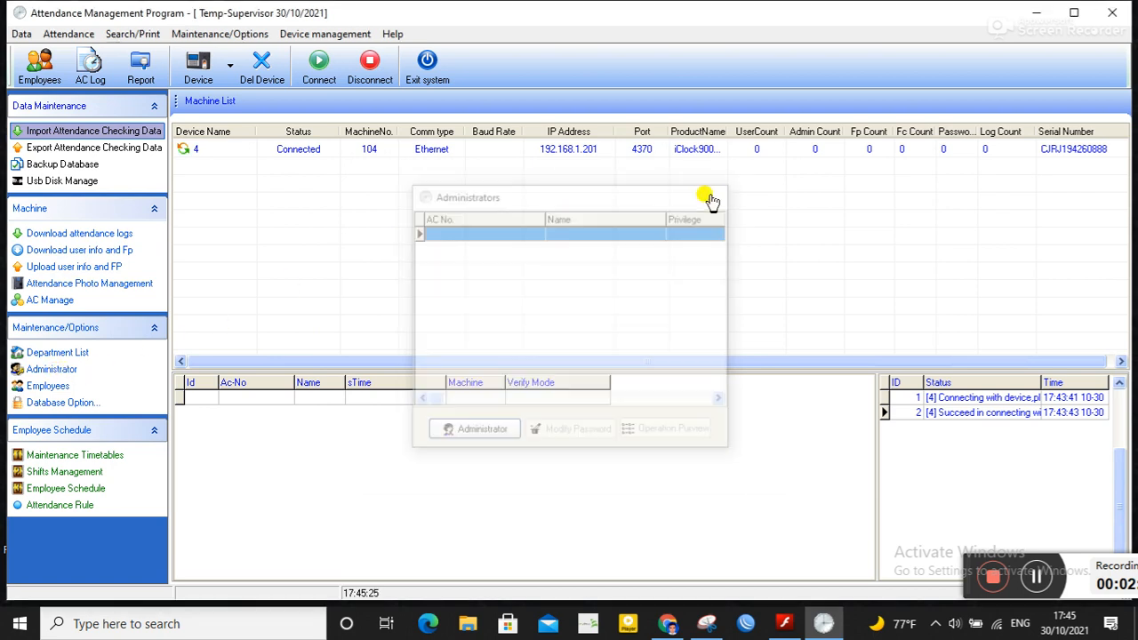
Step: Open the employee list, select the HR department and enter AC No. 1011 for a new employee
left_click(45, 386)
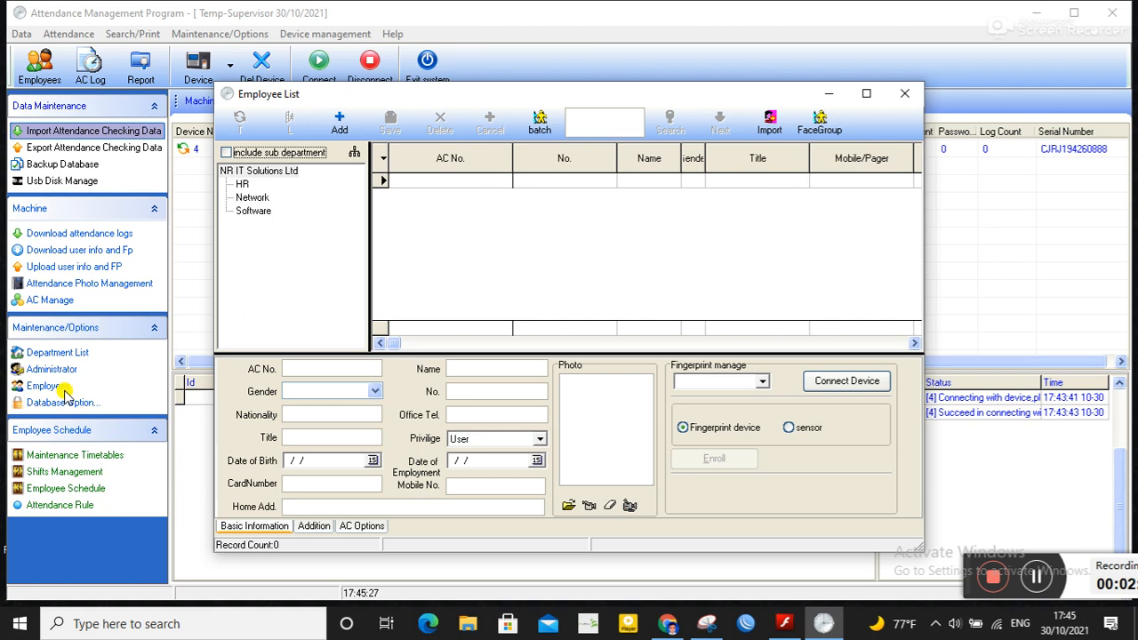
left_click(240, 185)
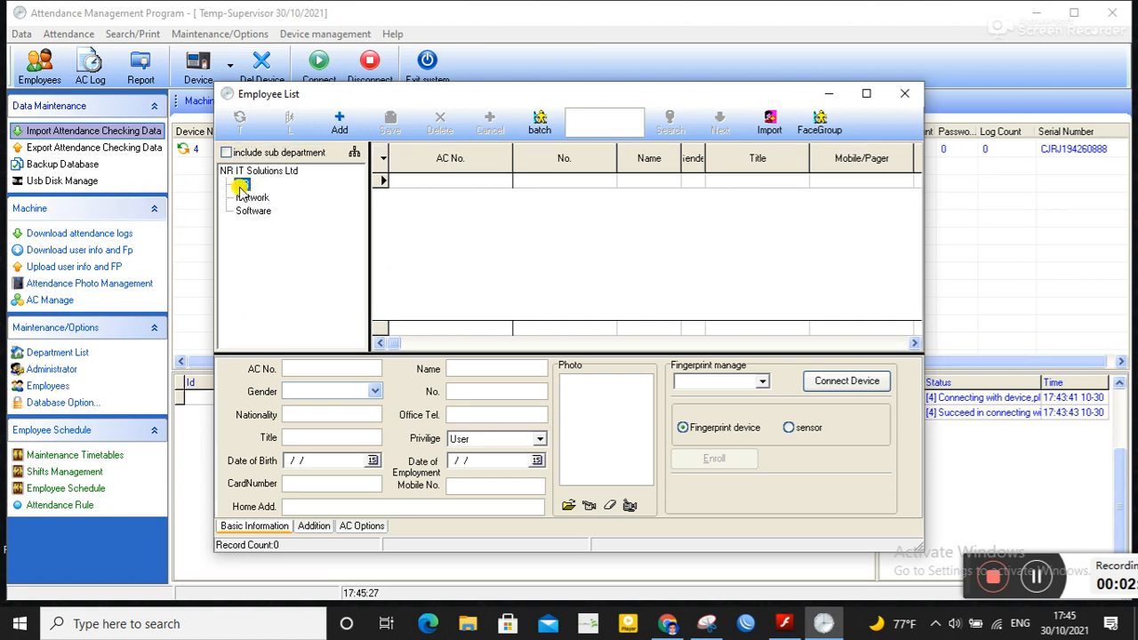
left_click(326, 367)
left_click(1037, 578)
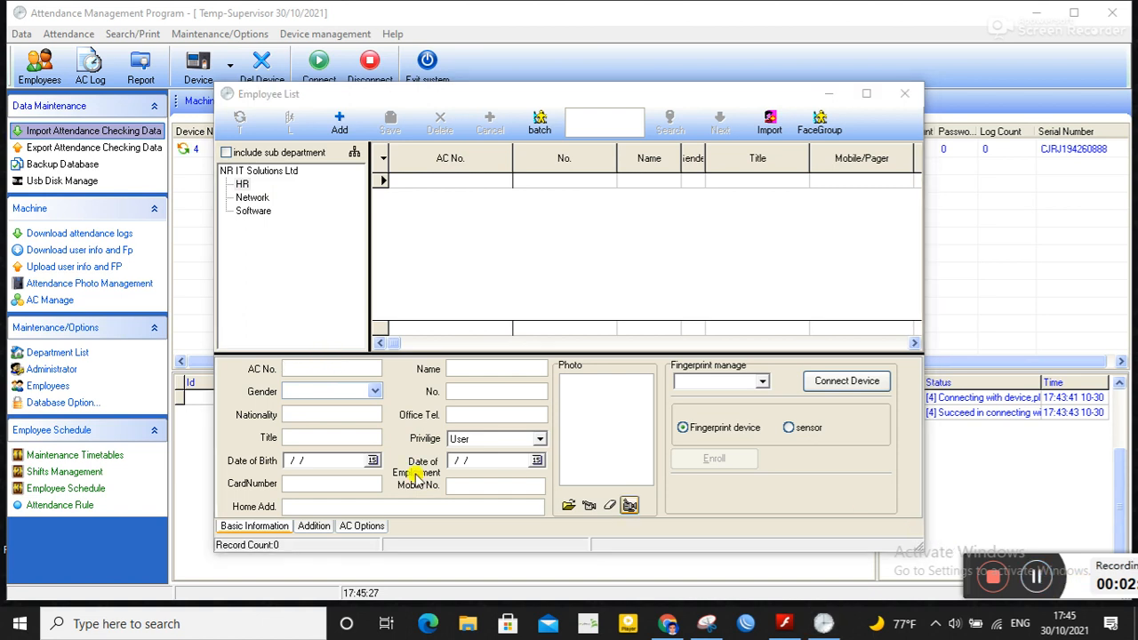
left_click(314, 367)
type("101")
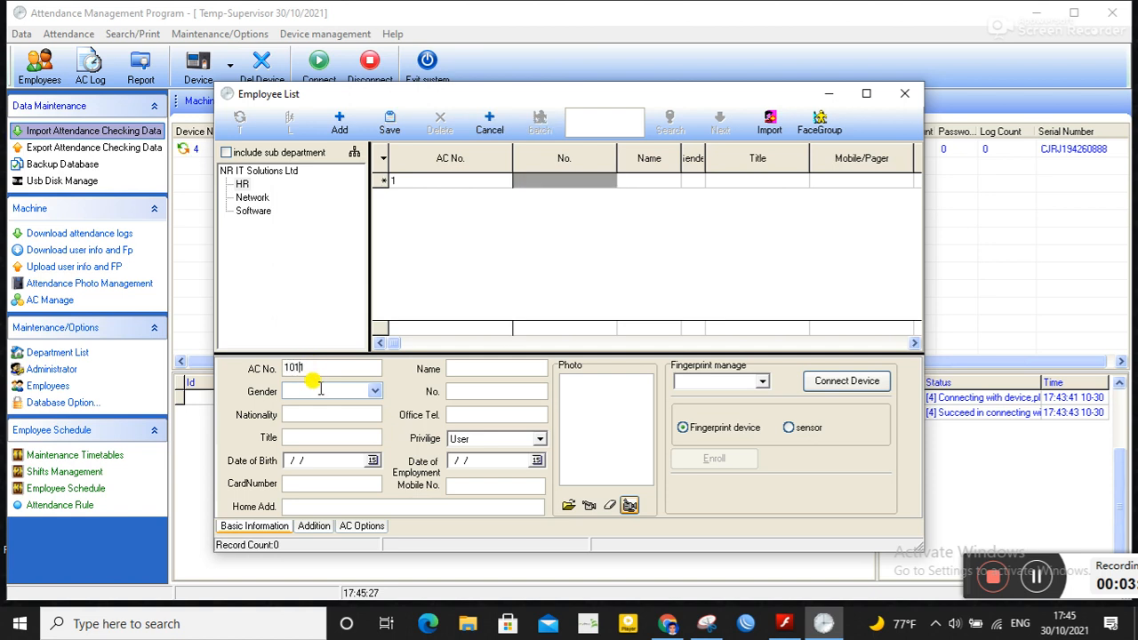
Step: Set the new employee's gender to Male and enter the employee's name
left_click(315, 390)
left_click(373, 396)
left_click(329, 405)
left_click(455, 370)
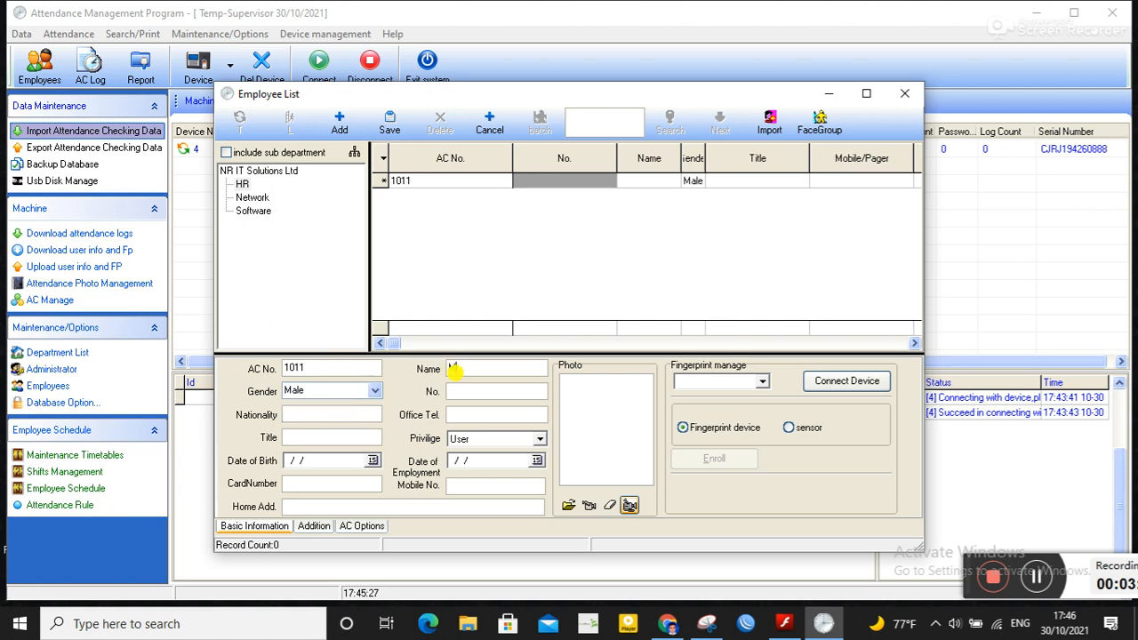
left_click(468, 368)
type("R")
key("Delete")
Step: Set the employee's title to HR and fill in the employee's No. field
left_click(328, 440)
type("H")
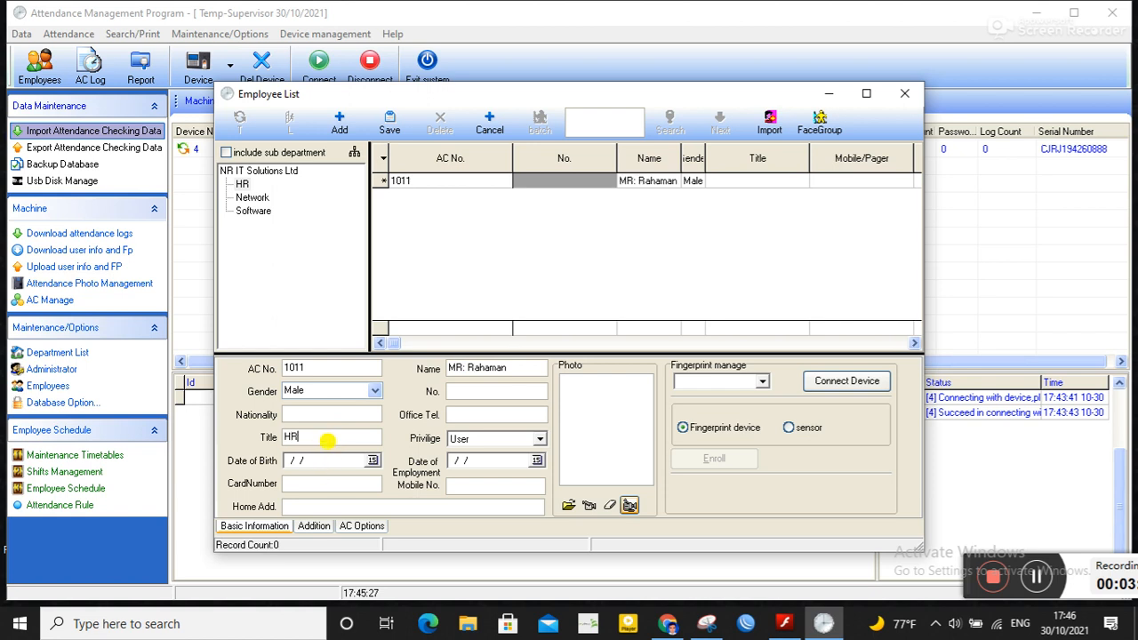
left_click(480, 391)
type("0125")
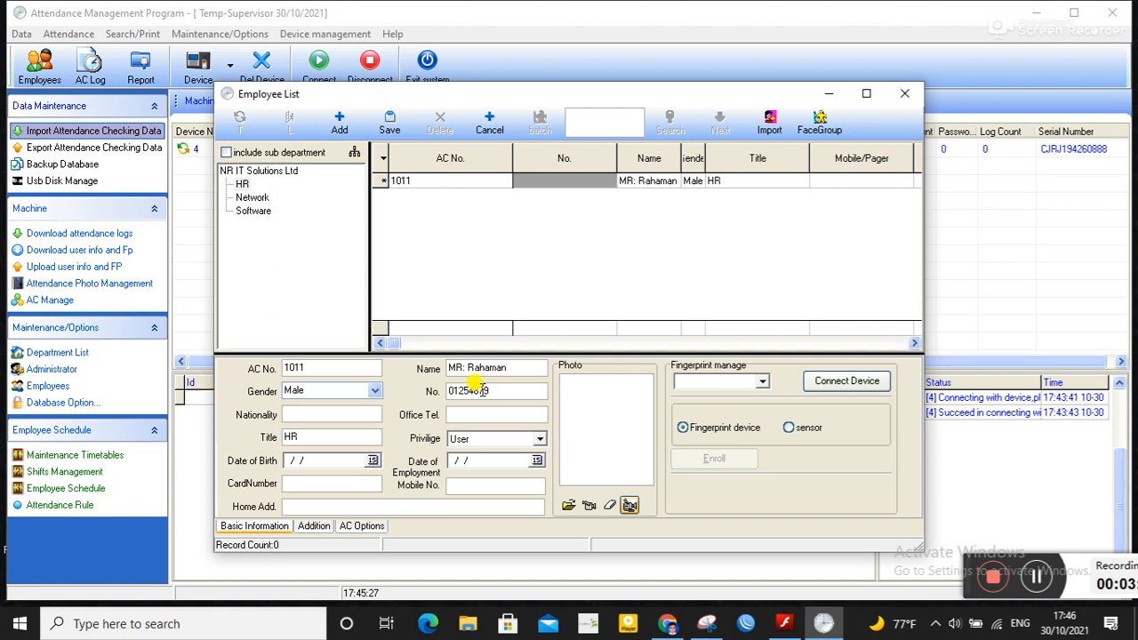
type("48798")
Step: Save the HR employee record, then add a new employee under the Network department with AC No. 201
left_click(392, 127)
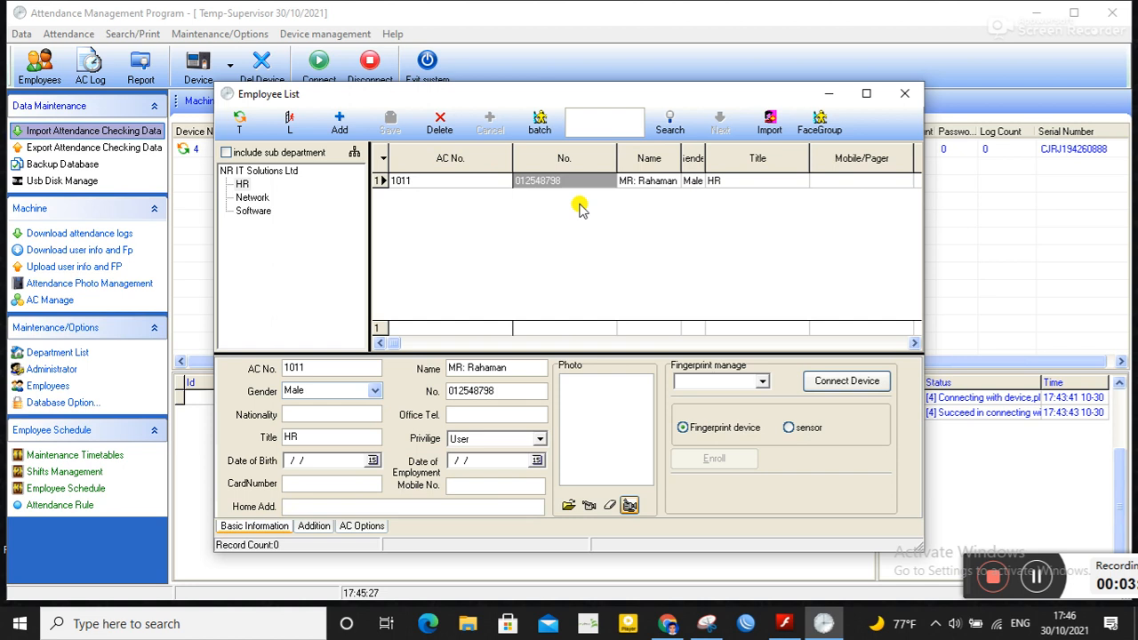
left_click(254, 199)
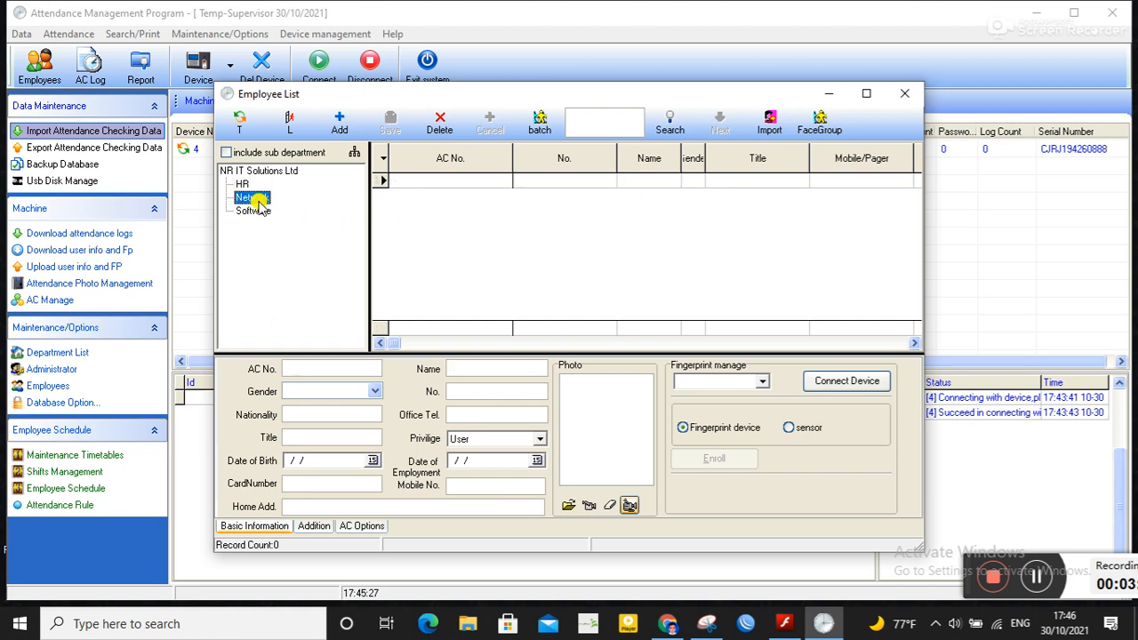
left_click(339, 125)
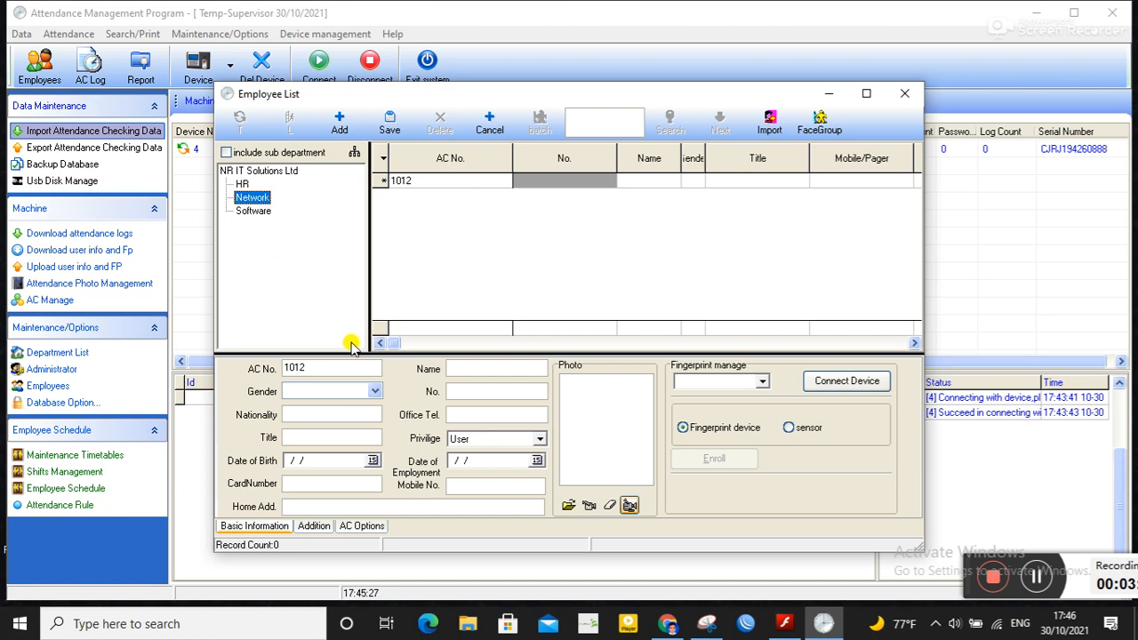
left_click(325, 368)
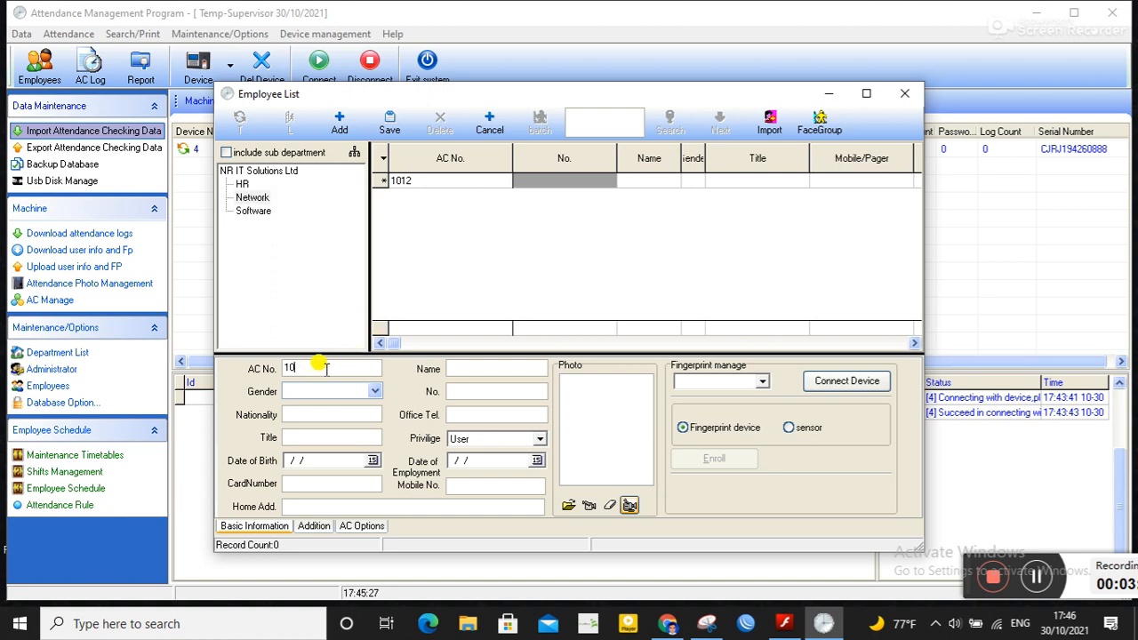
type("201")
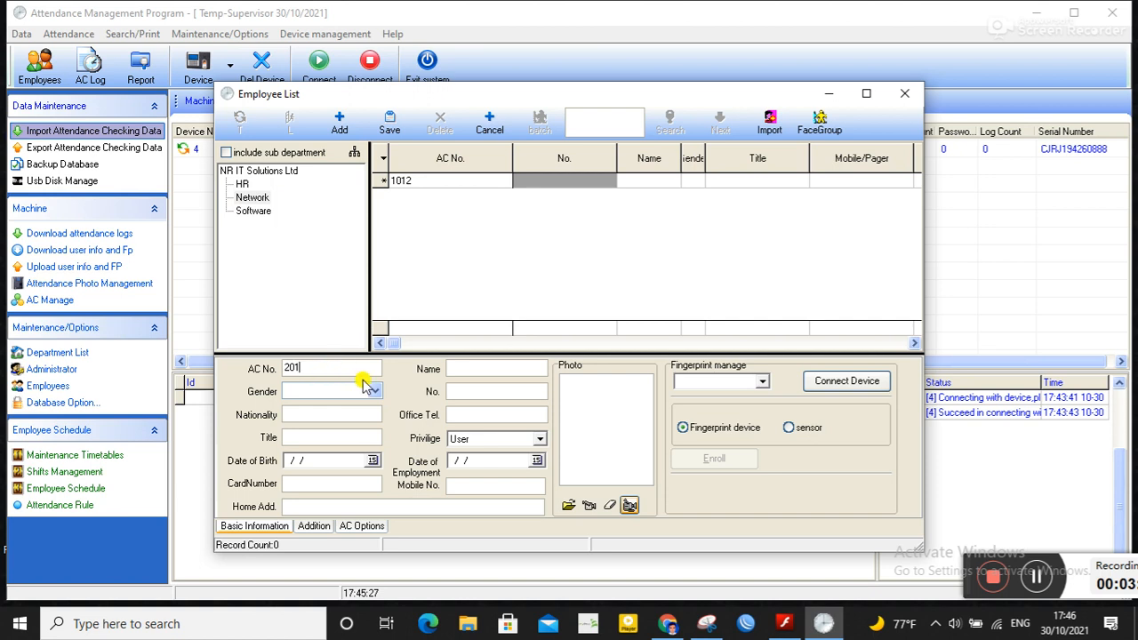
Step: Enter the new employee's name and set the gender to Female
left_click(469, 368)
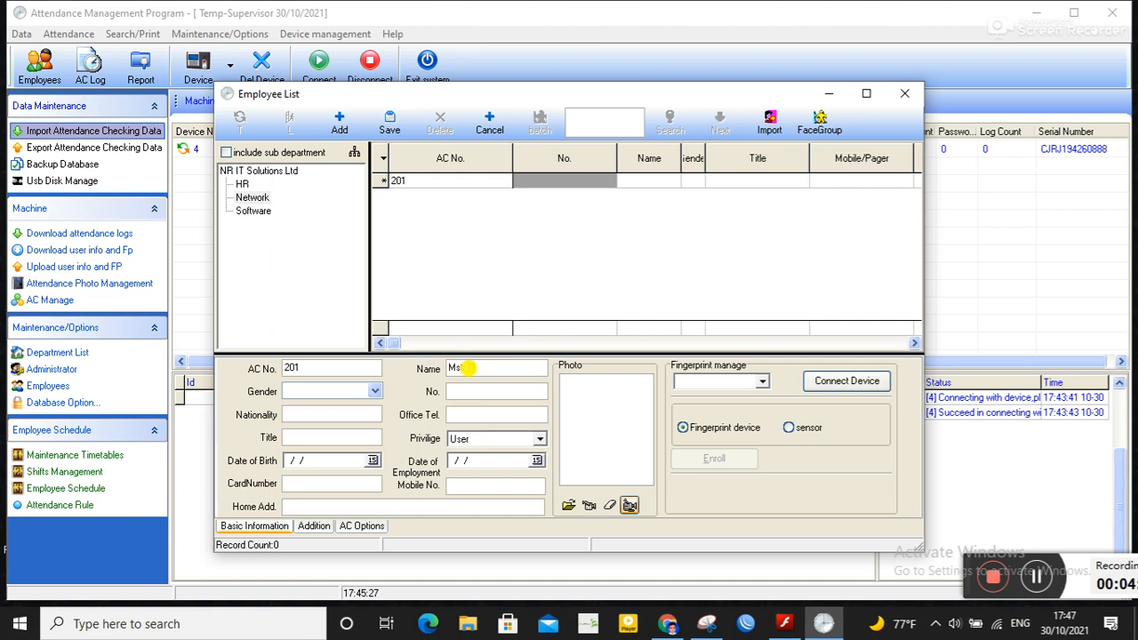
left_click(373, 392)
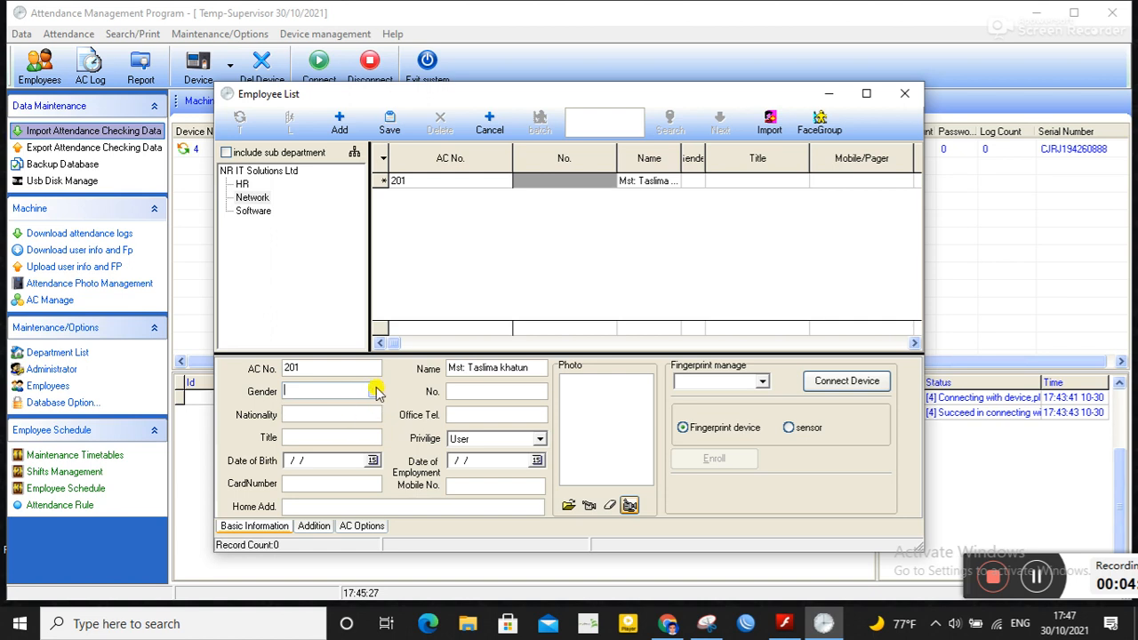
left_click(333, 415)
left_click(485, 390)
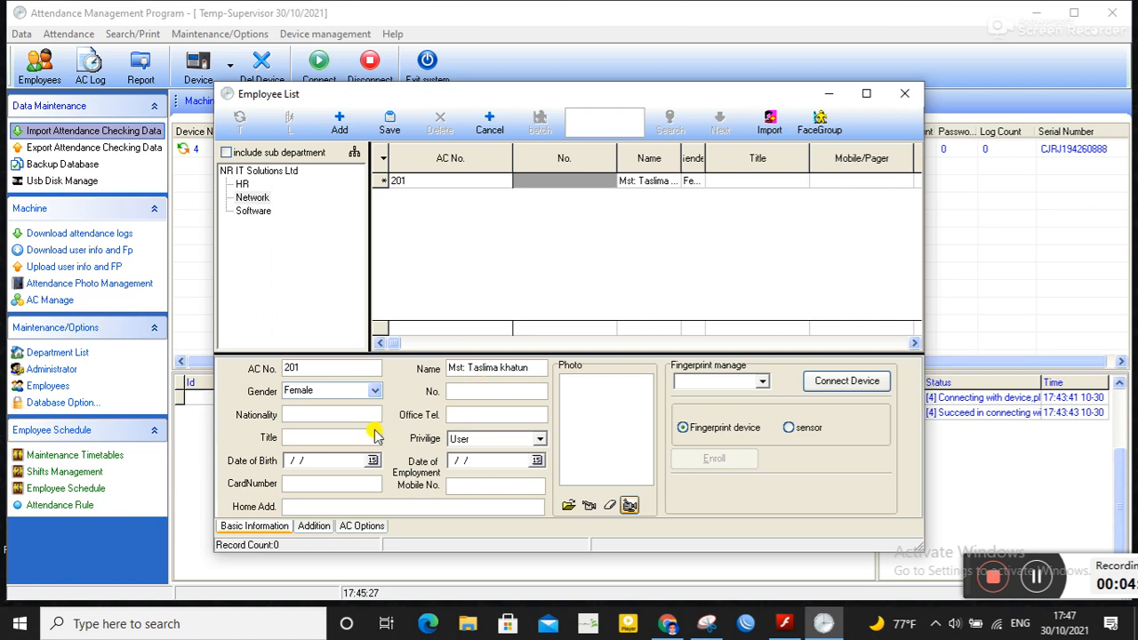
Step: Set the new employee's title to Network
left_click(320, 436)
type("Network")
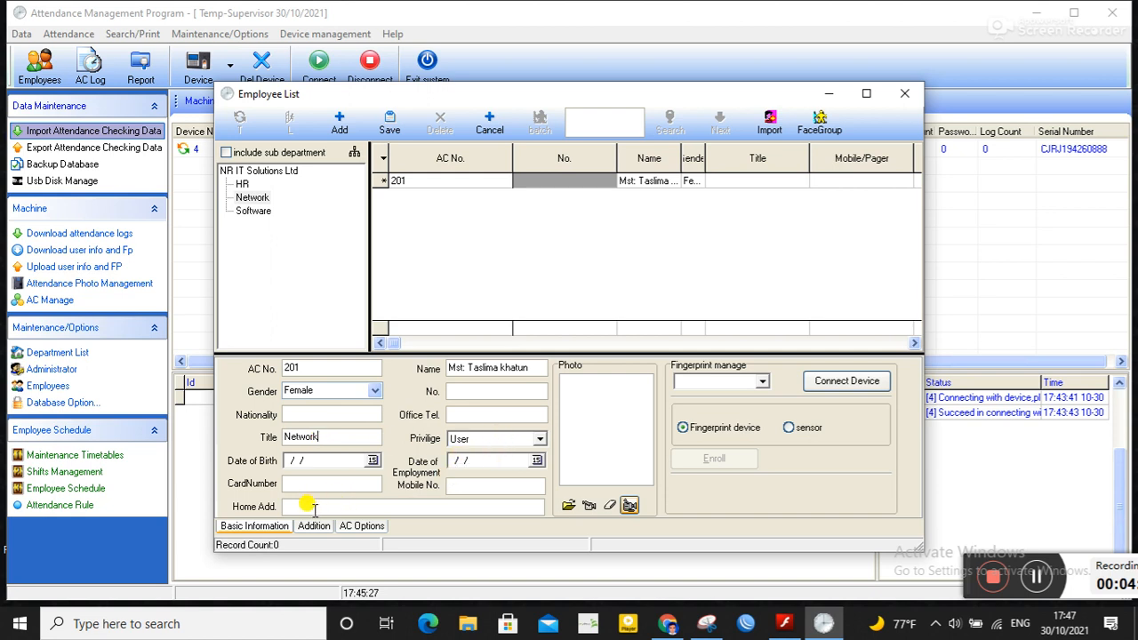
left_click(494, 391)
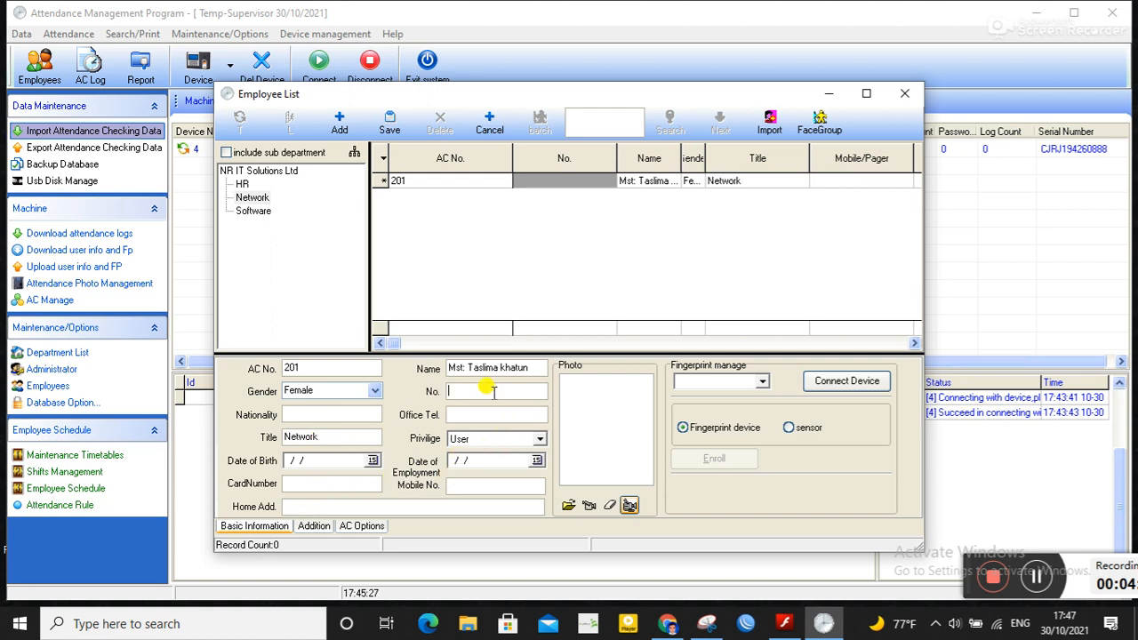
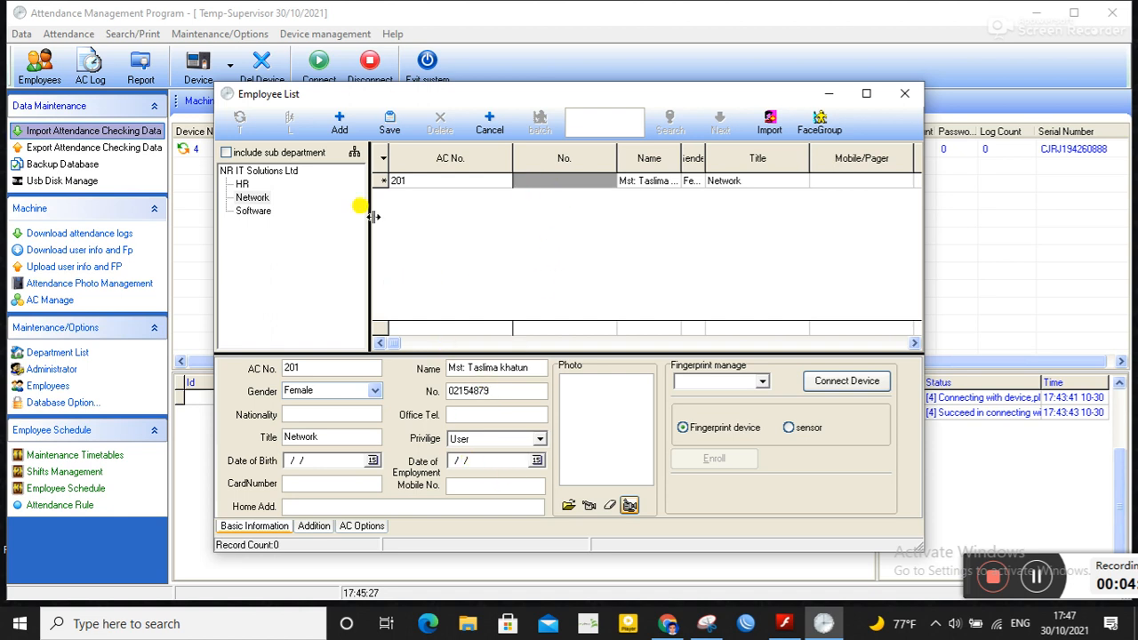
left_click(390, 125)
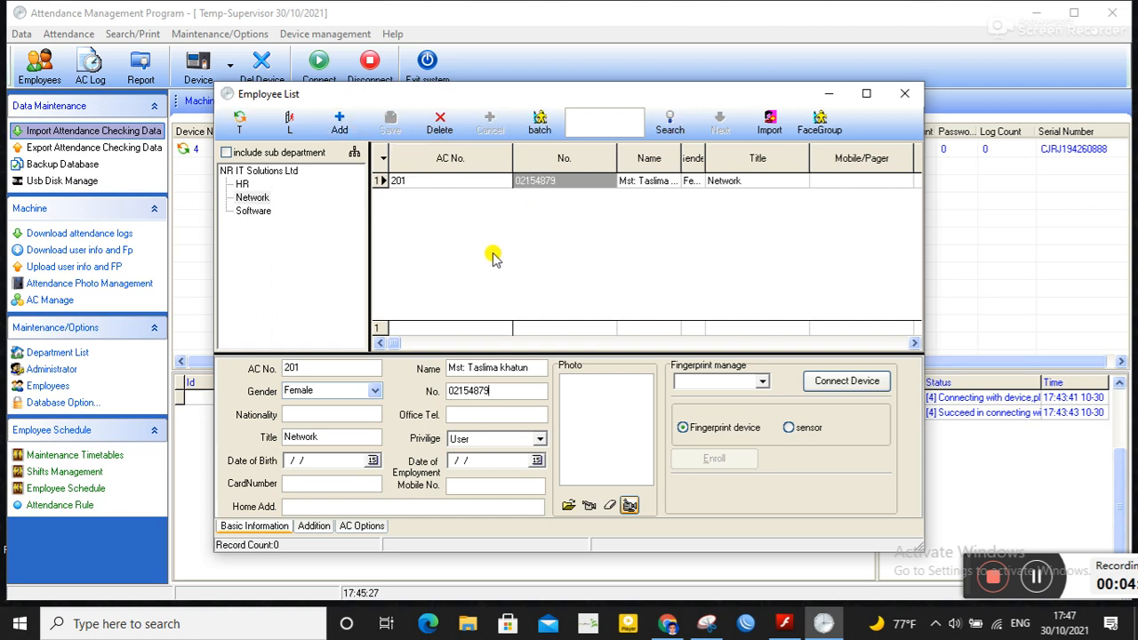
Step: Review the HR department's employee list, widen the gender column, and close the employee window
left_click(245, 187)
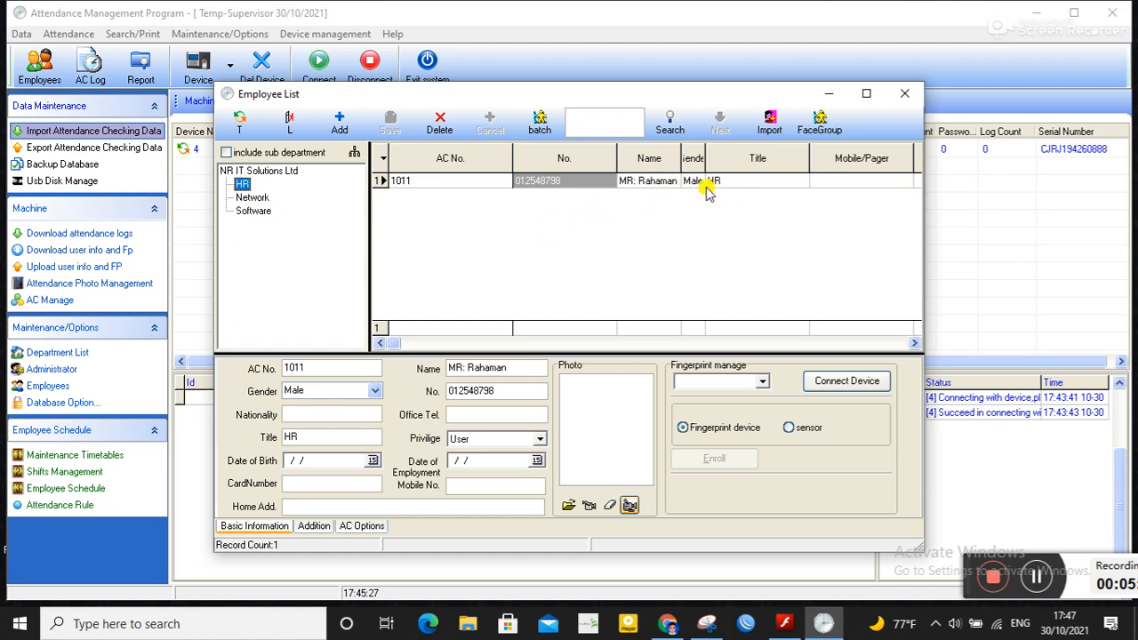
left_click_drag(705, 151, 746, 152)
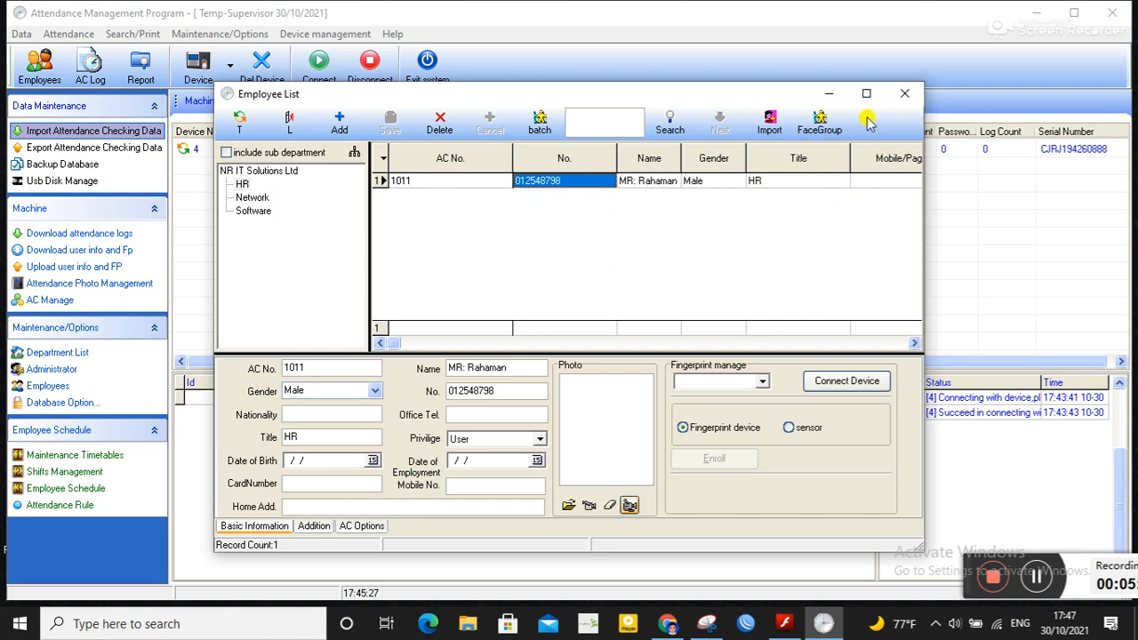
left_click(904, 93)
Step: Open Employee Schedule, accept creating a shift schedule, run the attendance schedule wizard with default times, and close the schedule window
left_click(98, 491)
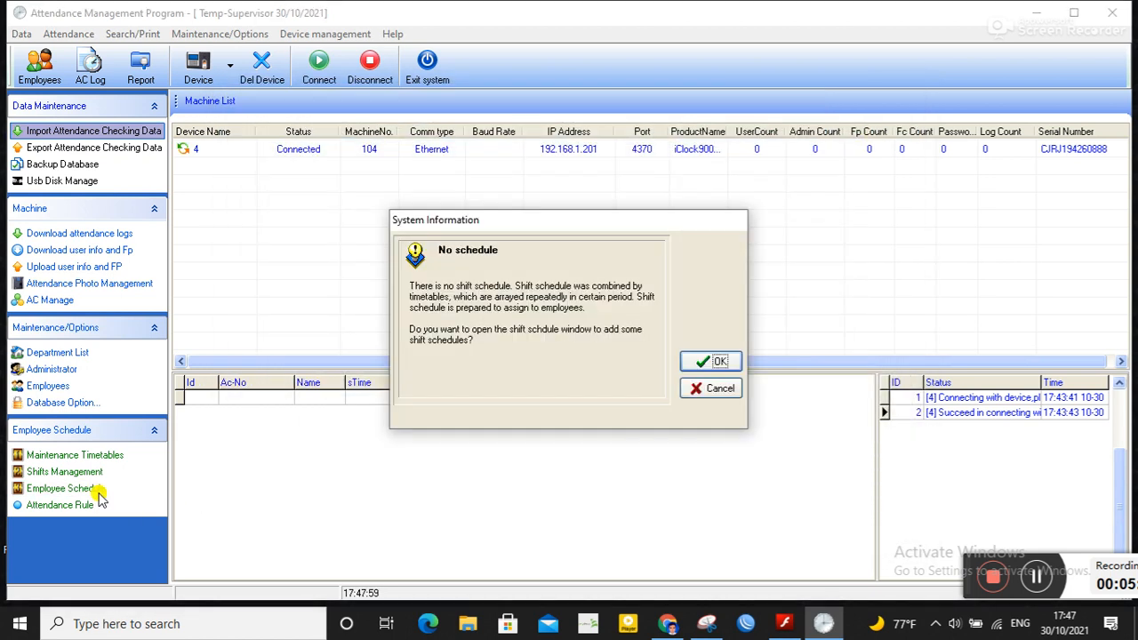
left_click(719, 363)
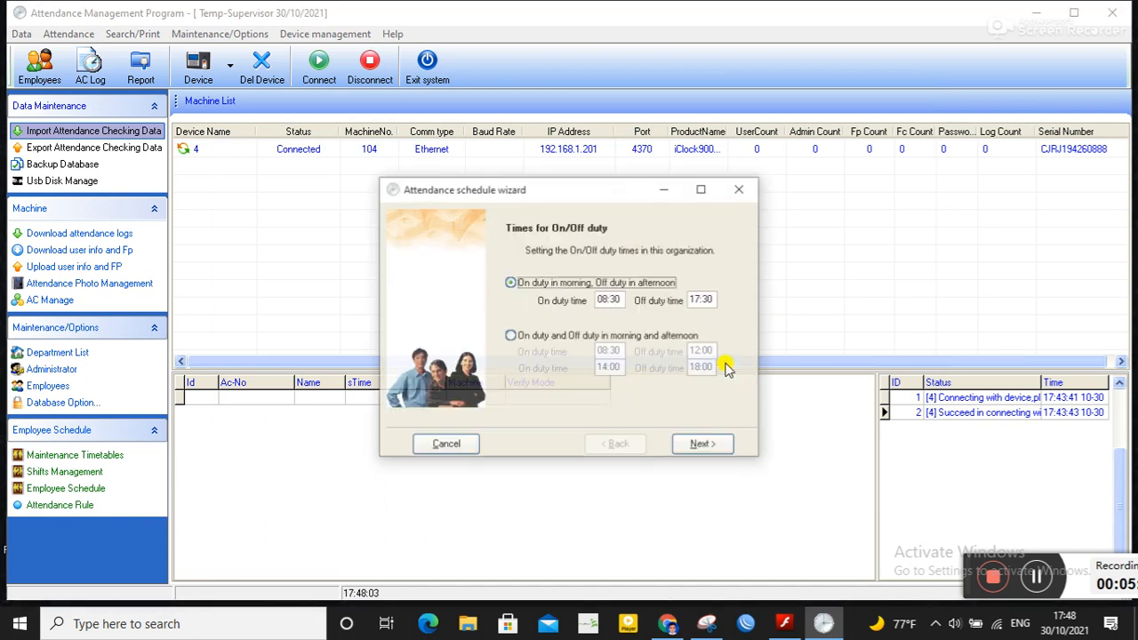
left_click(704, 444)
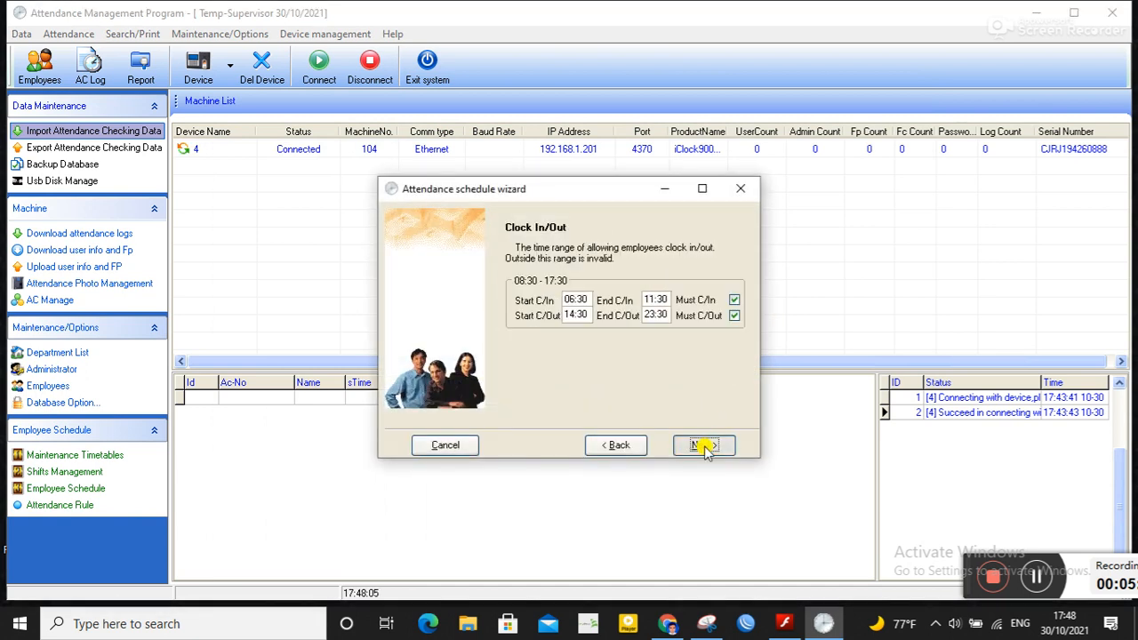
left_click(704, 444)
left_click(704, 445)
left_click(704, 445)
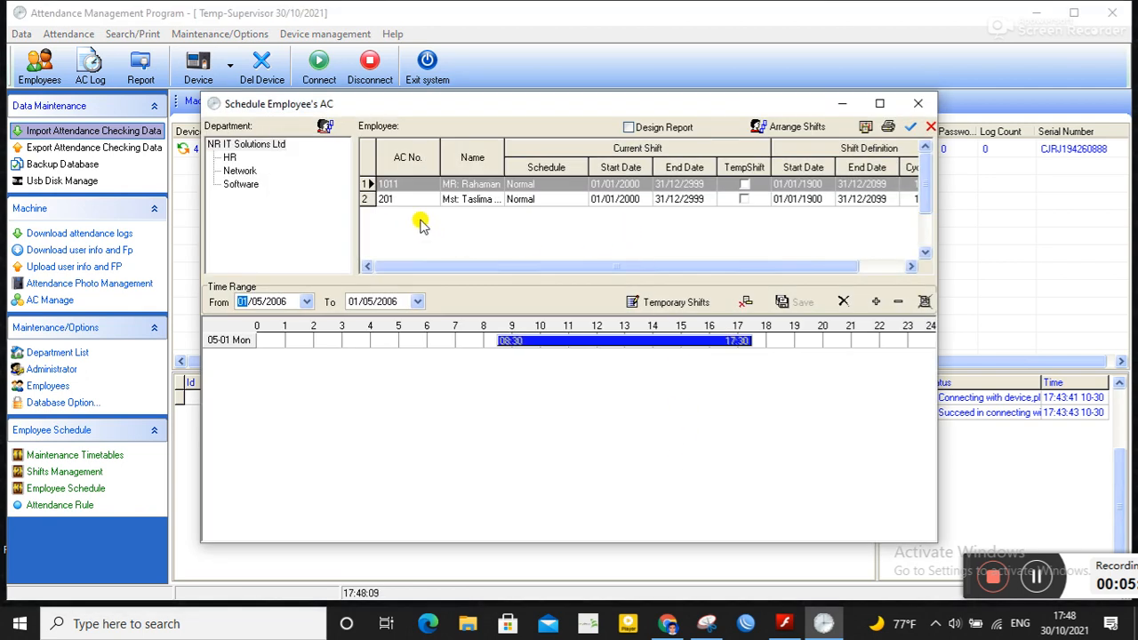
left_click(923, 105)
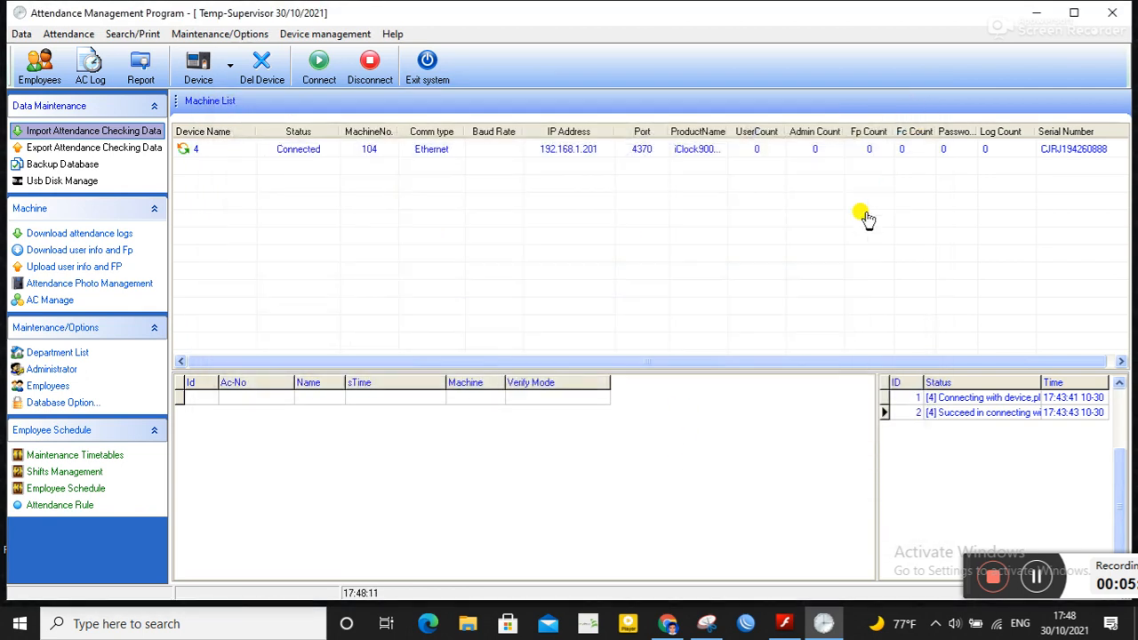
Step: Review the Normal shift in Shifts Management, close it, and open Maintenance Timetables
left_click(71, 471)
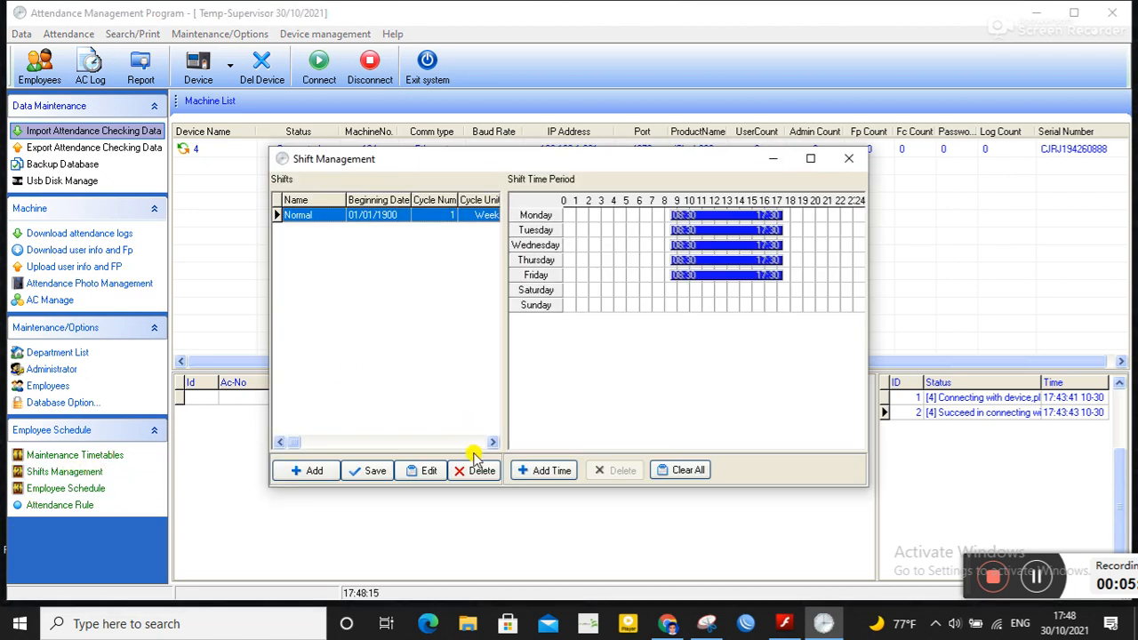
left_click(849, 158)
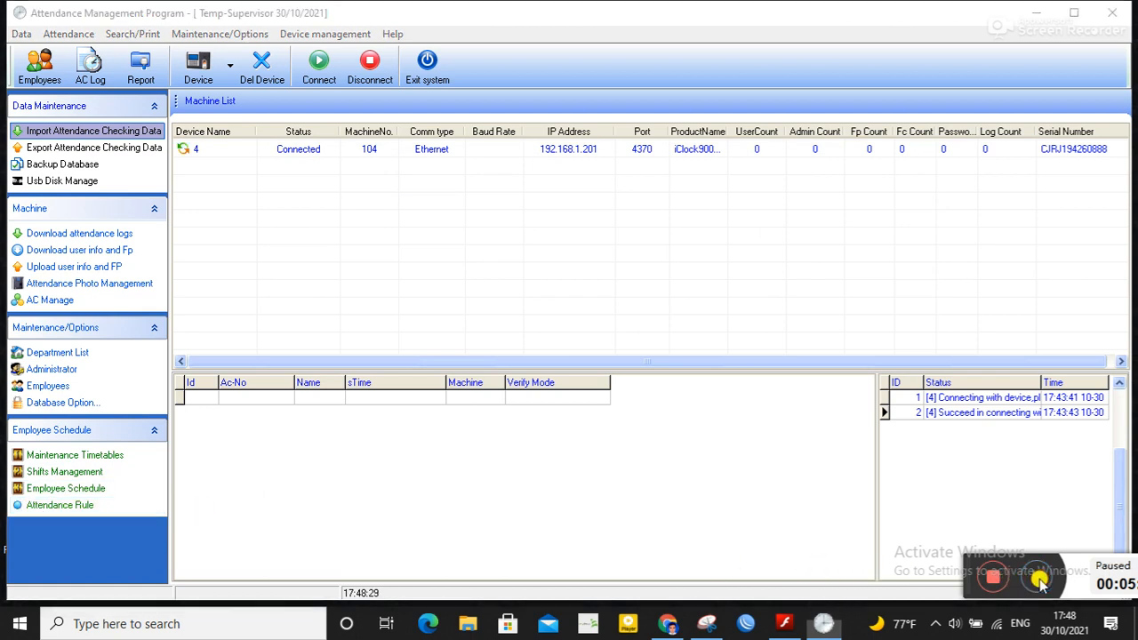
left_click(78, 456)
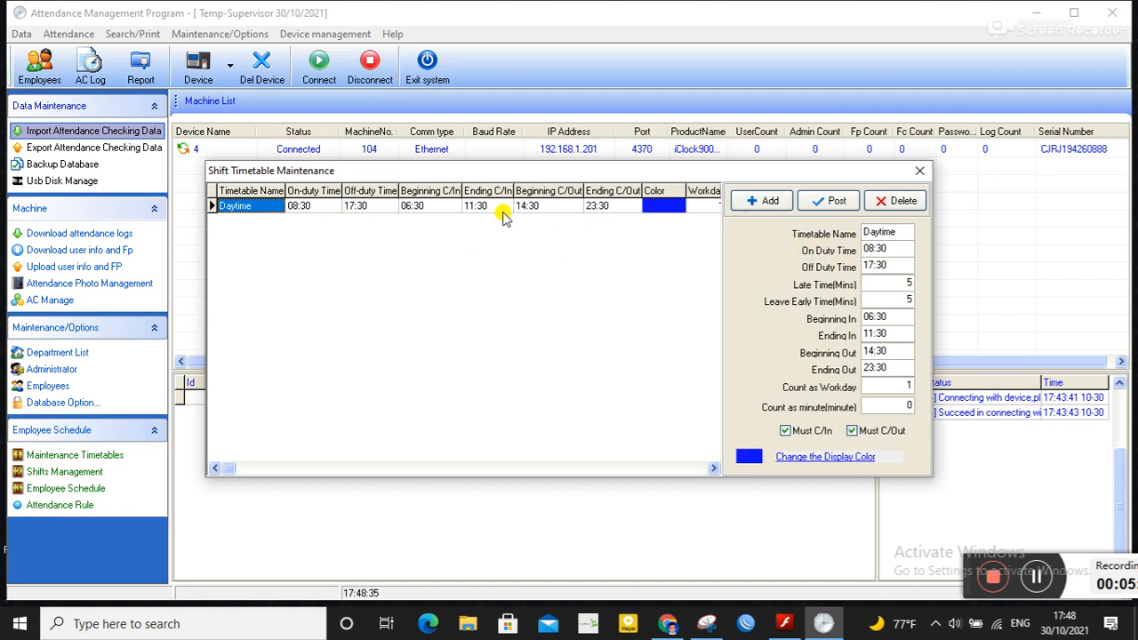
Step: Try to add and post a new blank timetable, then delete the empty entry
left_click(792, 203)
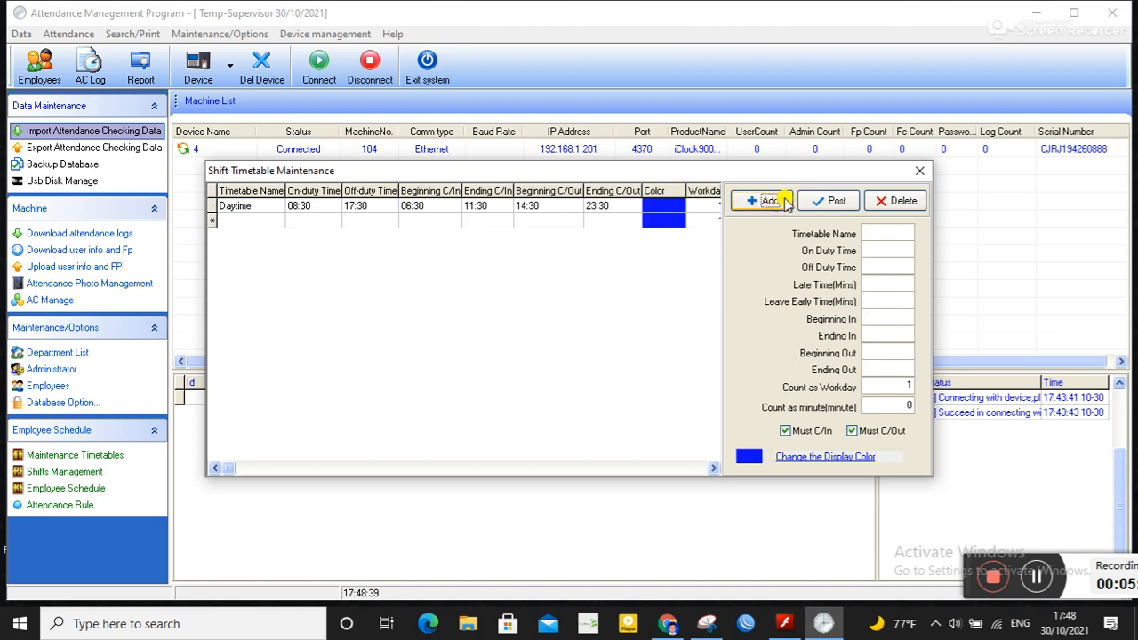
left_click(237, 205)
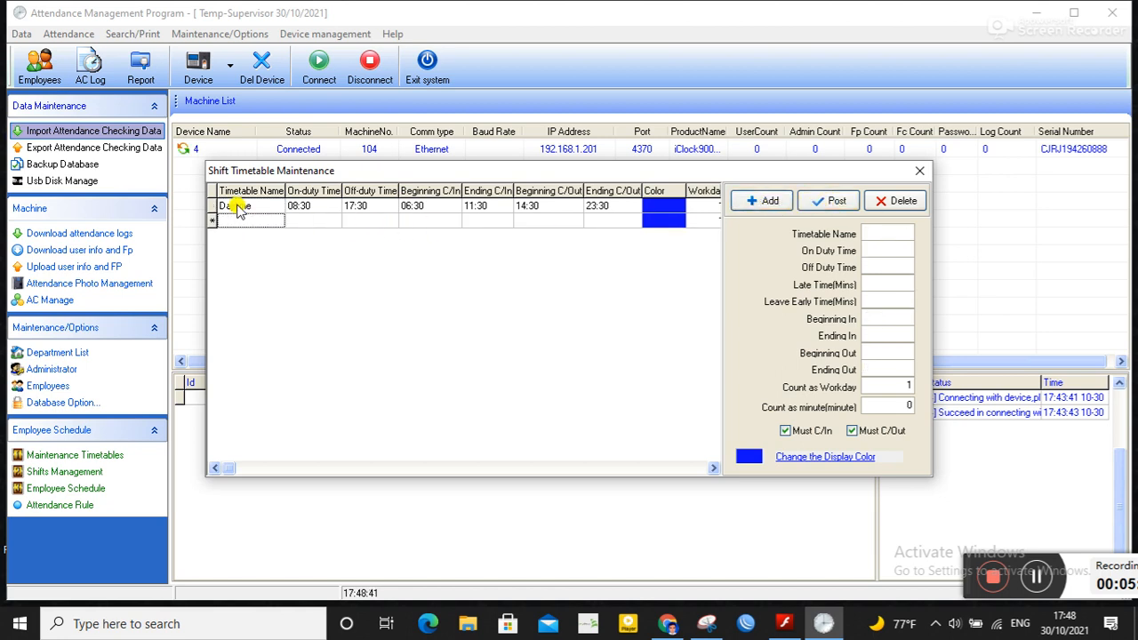
left_click(642, 368)
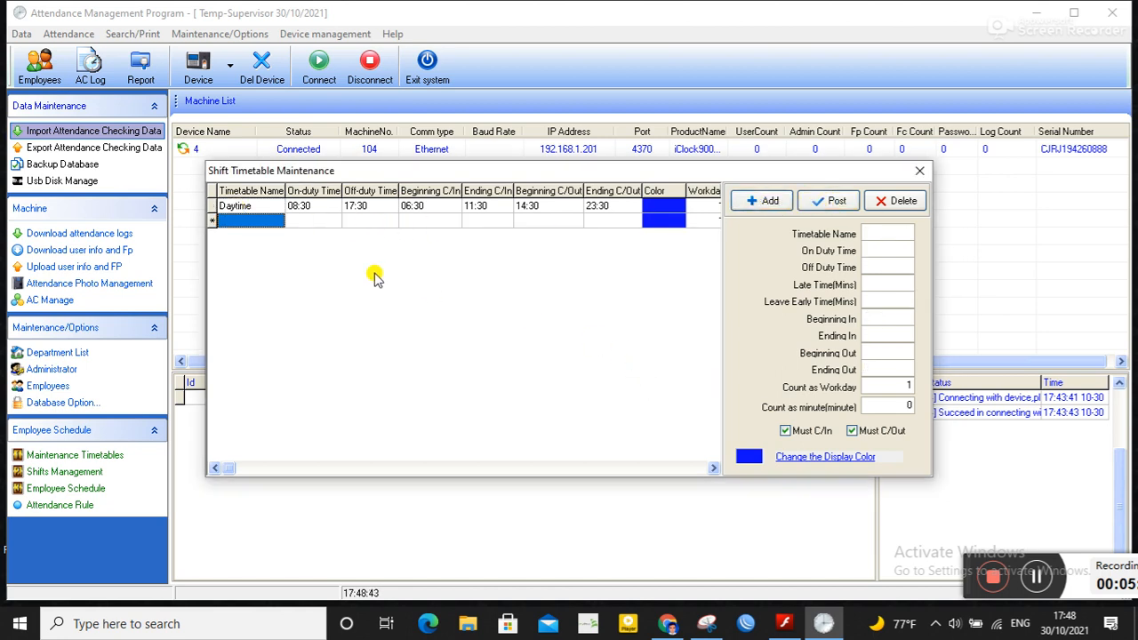
left_click(238, 214)
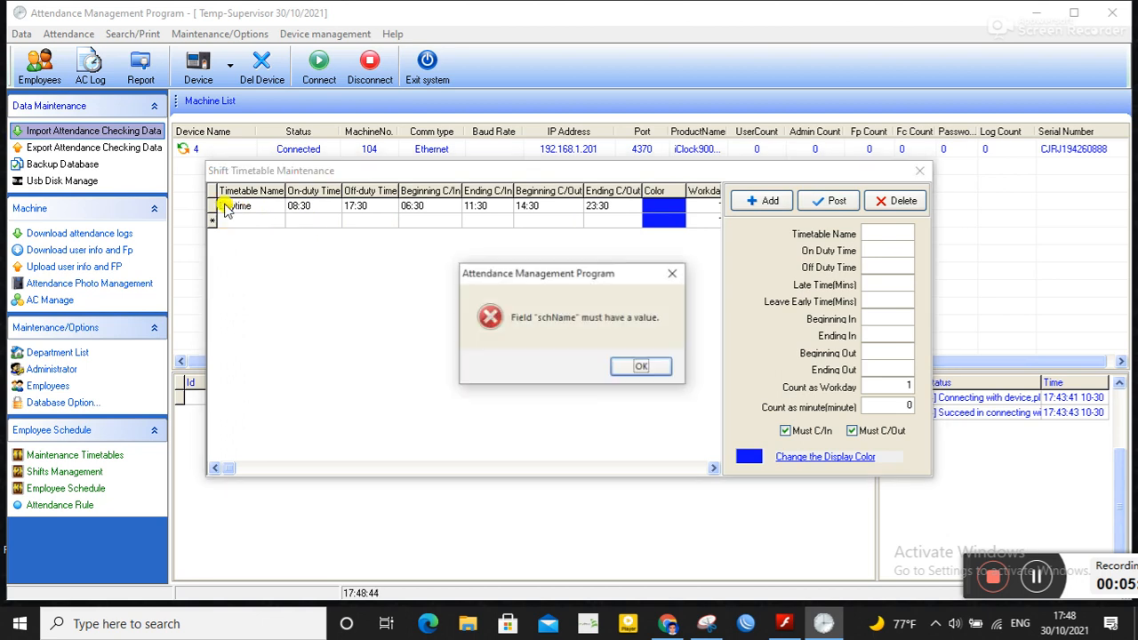
left_click(642, 367)
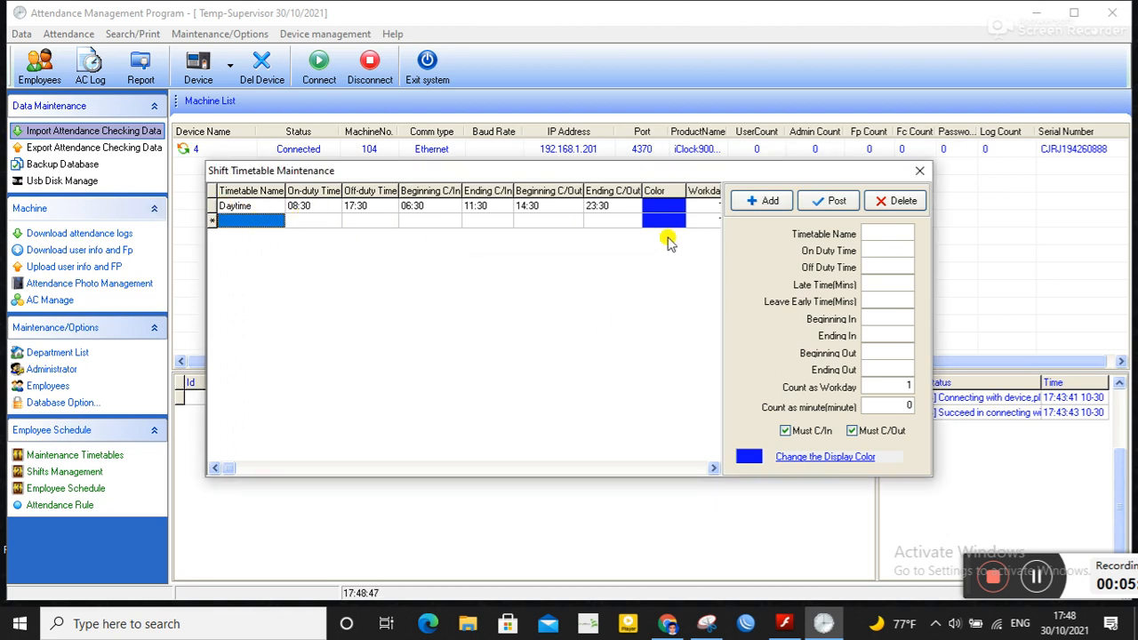
left_click(840, 203)
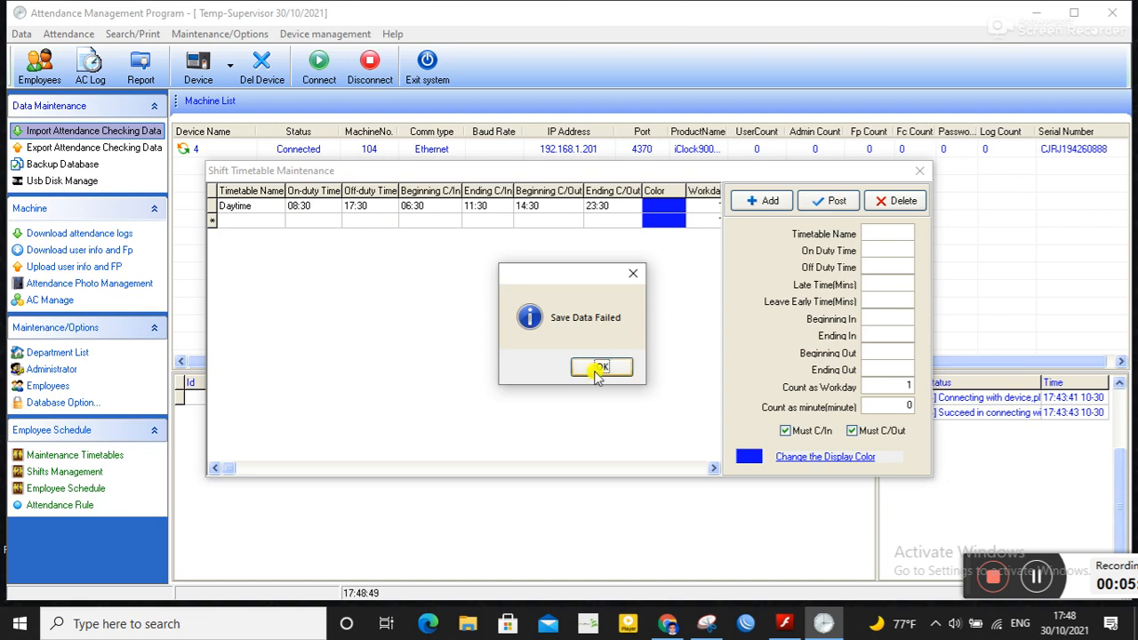
left_click(597, 374)
left_click(241, 222)
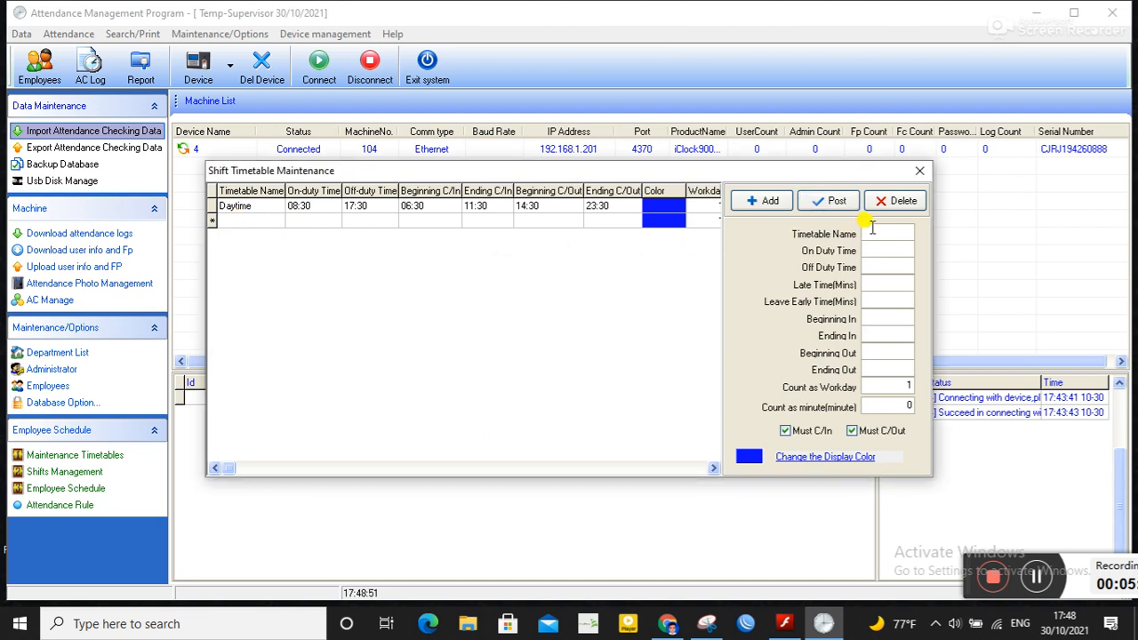
left_click(891, 201)
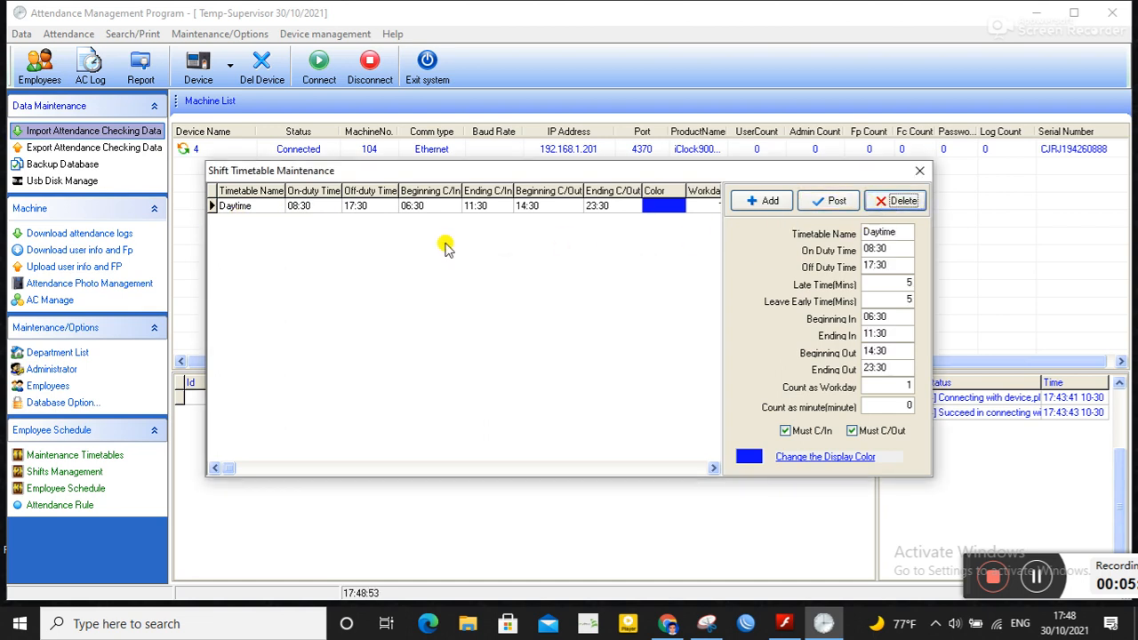
Step: Set the Daytime timetable's On Duty Time to 09:30
left_click(369, 210)
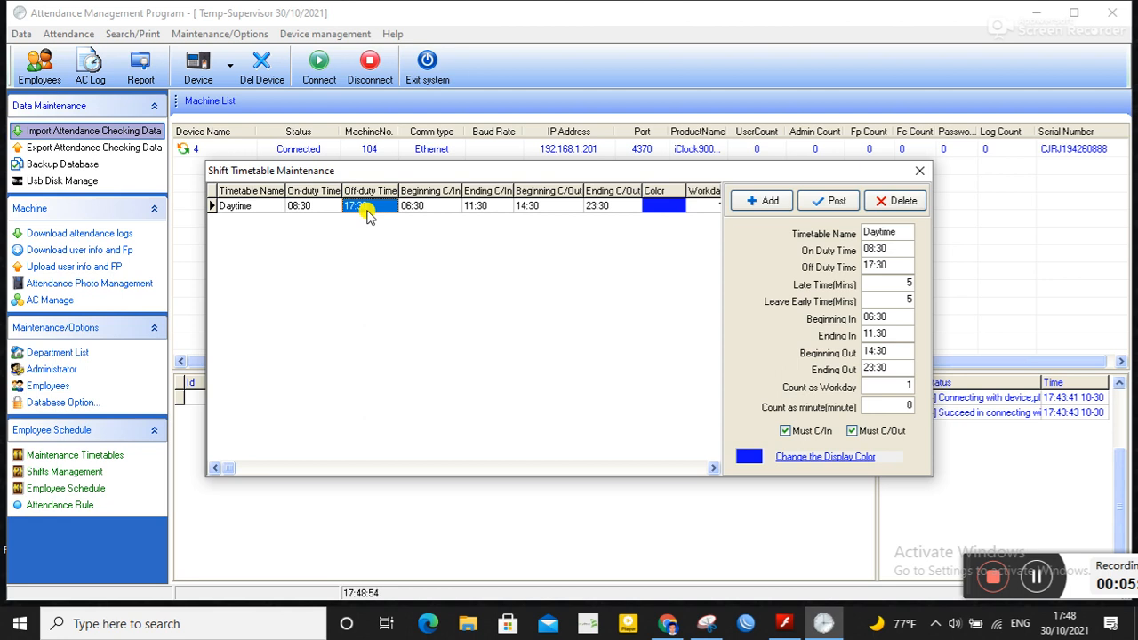
left_click(898, 246)
left_click_drag(898, 246, 838, 237)
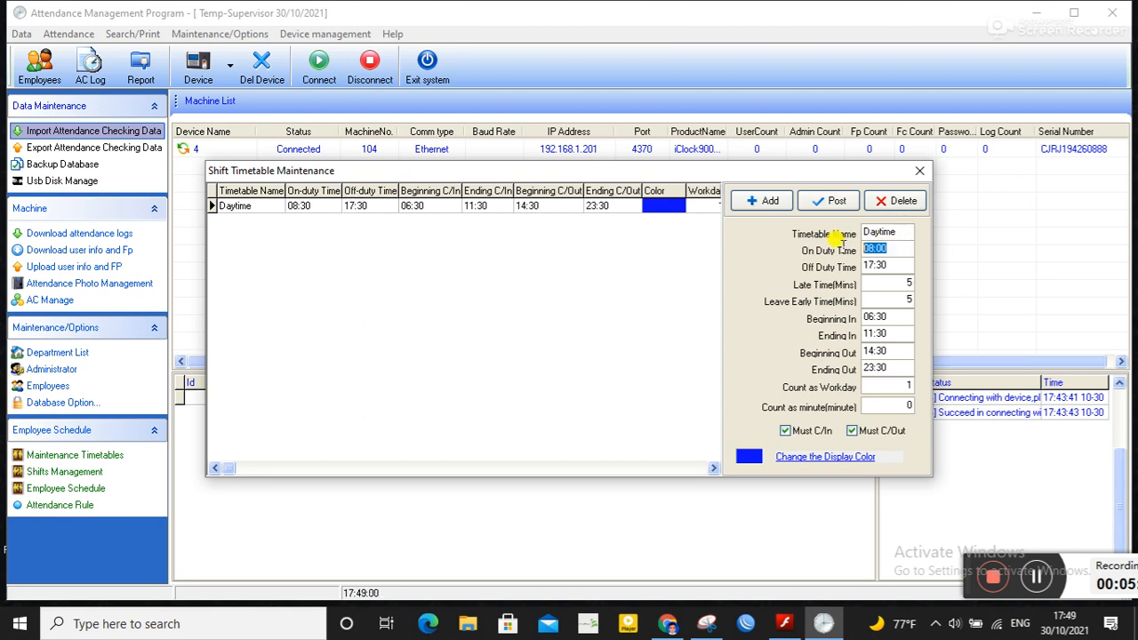
type("9_:__")
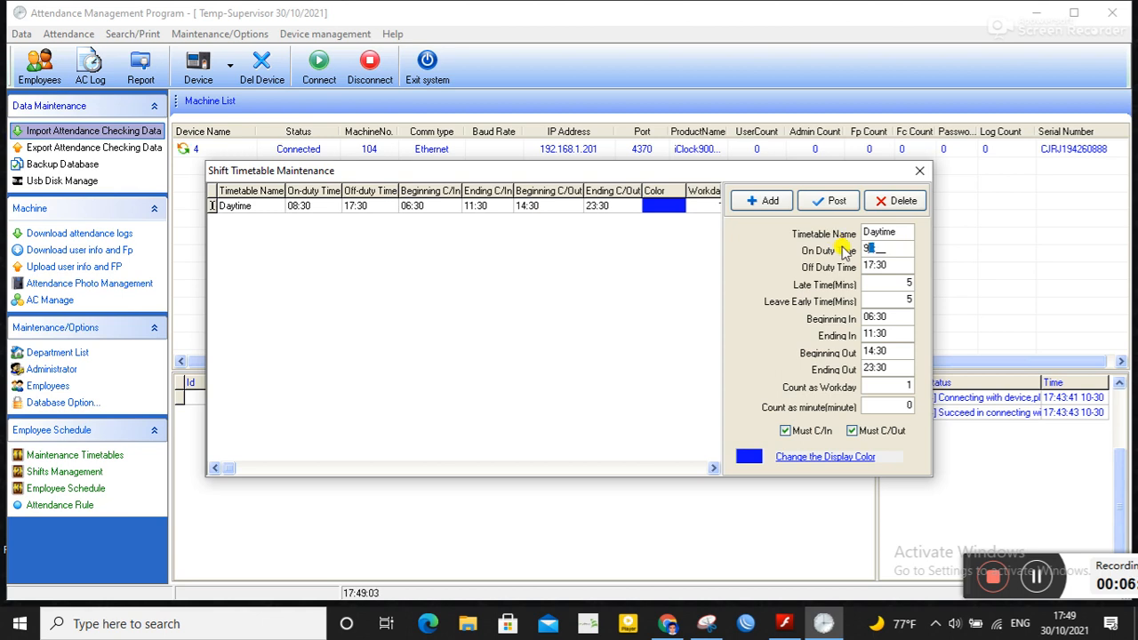
key("BackSpace")
type("09:30")
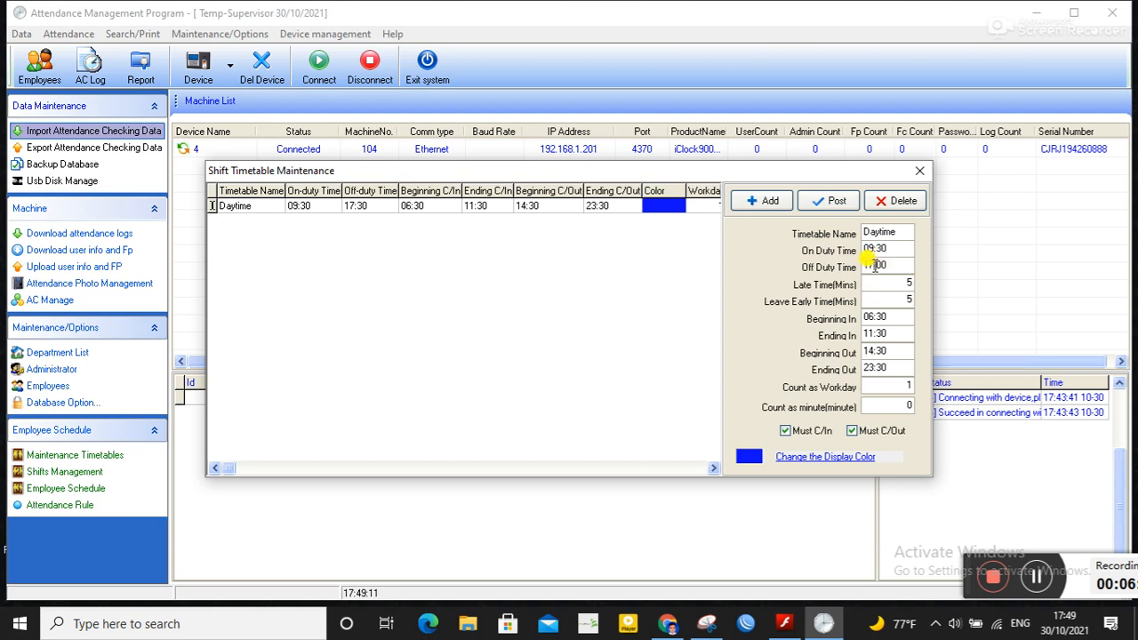
Step: Set the Daytime timetable's Off Duty Time to 18:00
key("BackSpace")
key("BackSpace")
type("18")
Step: Set the Daytime timetable's Beginning Out time to 00:00
left_click(893, 351)
key("BackSpace")
key("BackSpace")
key("BackSpace")
type("00:0")
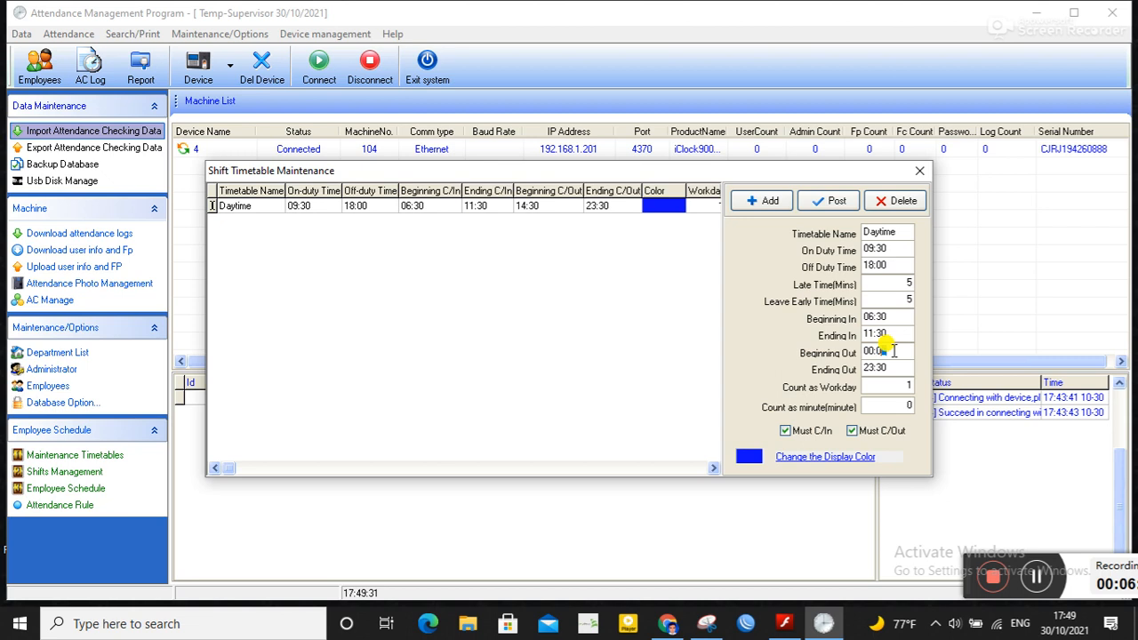
type("0")
Step: Set the Ending Out time to 00:00, post the Daytime timetable, and close the timetable dialog
left_click(889, 368)
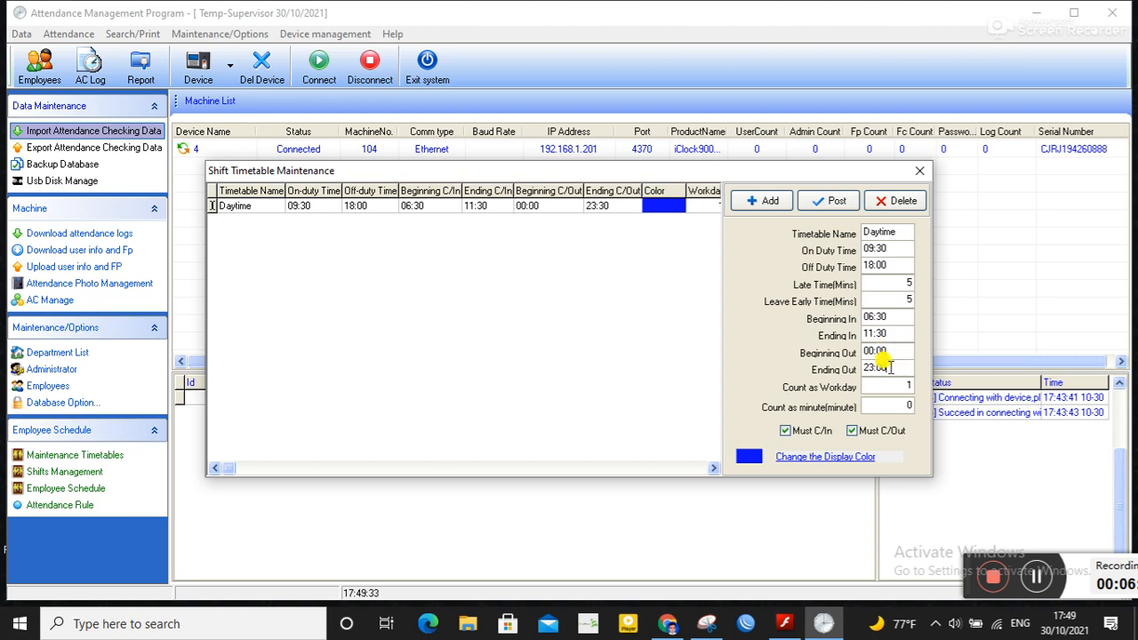
key("BackSpace")
key("BackSpace")
key("BackSpace")
key("BackSpace")
type("00:00")
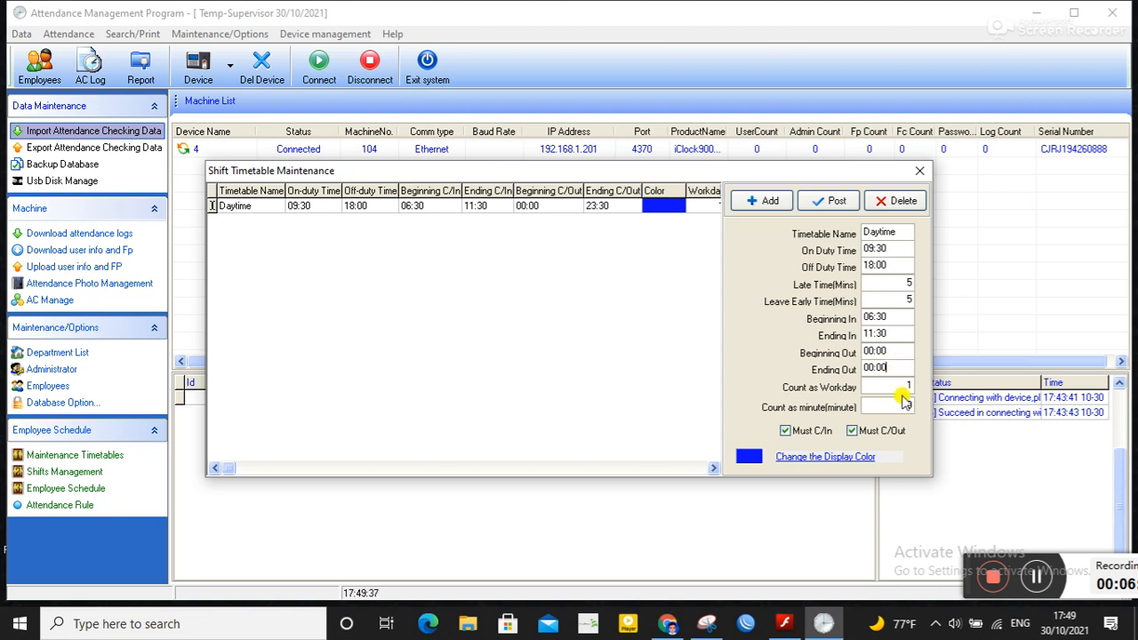
left_click(831, 205)
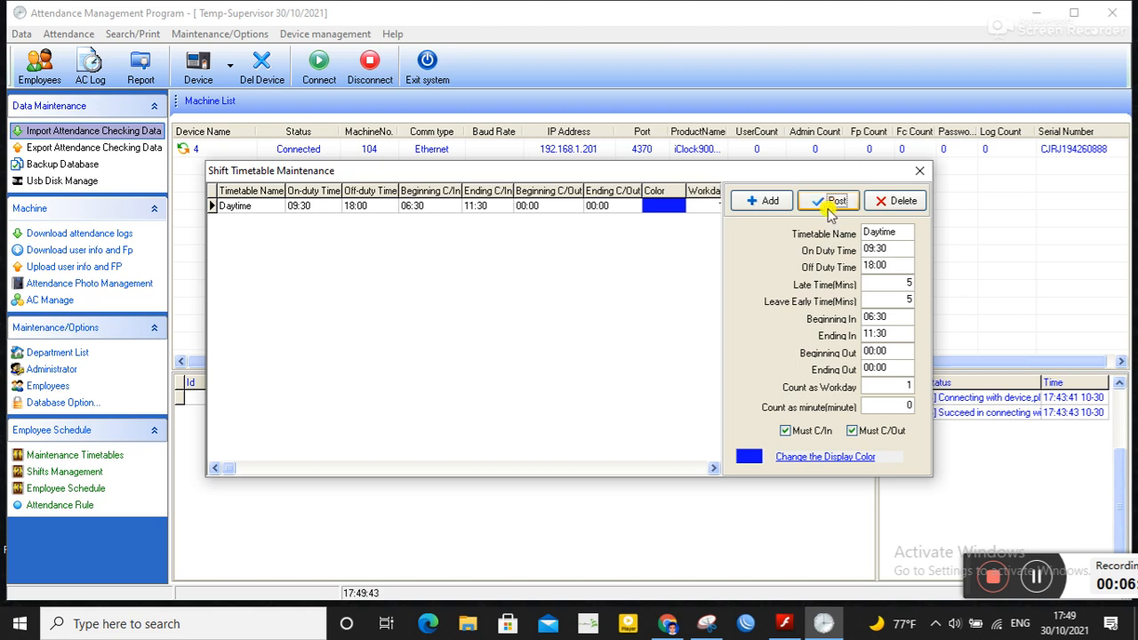
left_click(920, 171)
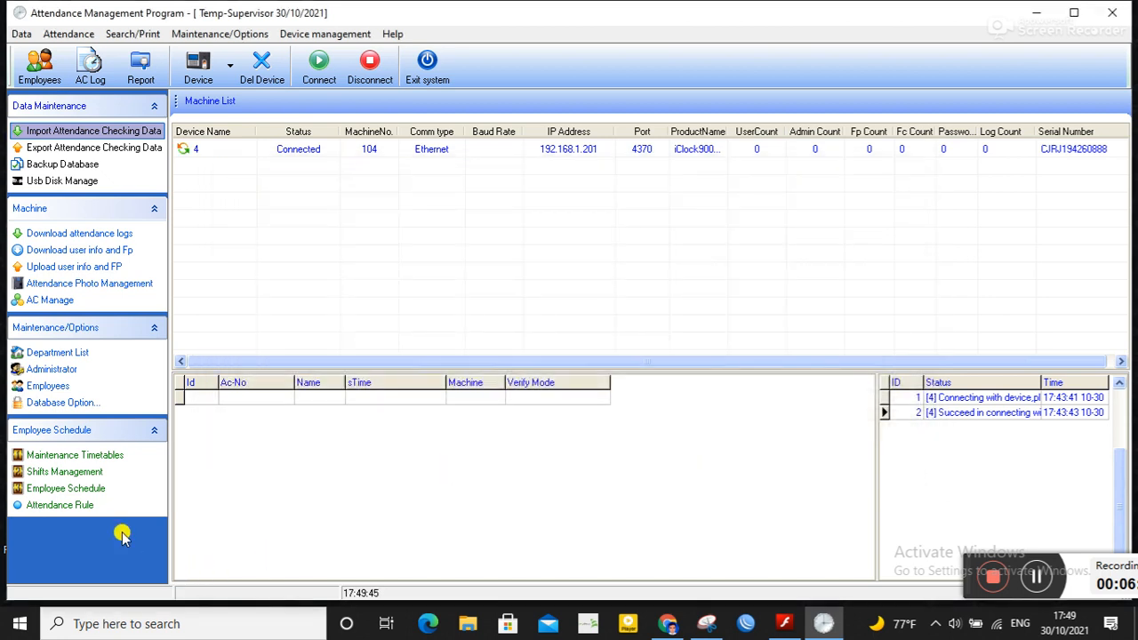
Step: Add the Daytime (09:30-18:00) time period to the Normal shift for every day except Friday
left_click(75, 472)
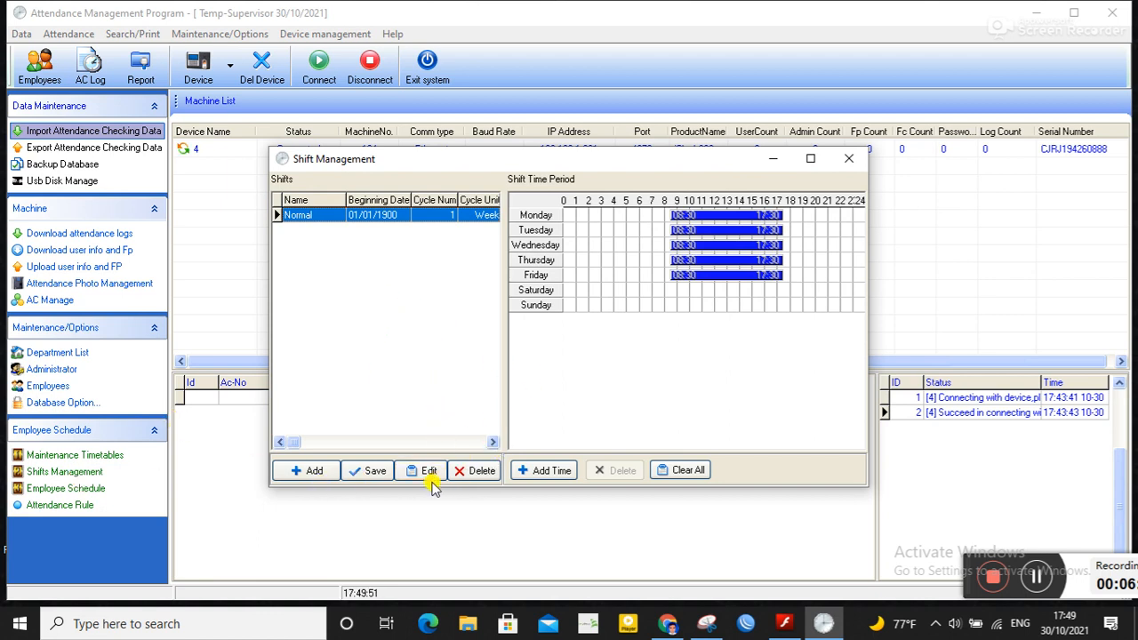
left_click(545, 472)
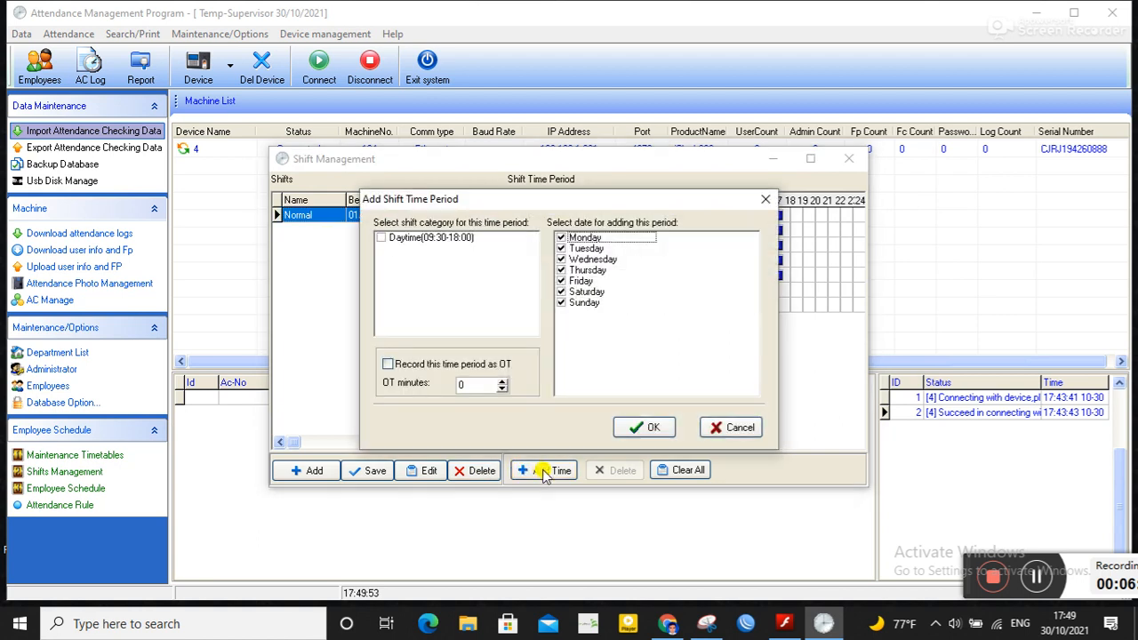
left_click(387, 243)
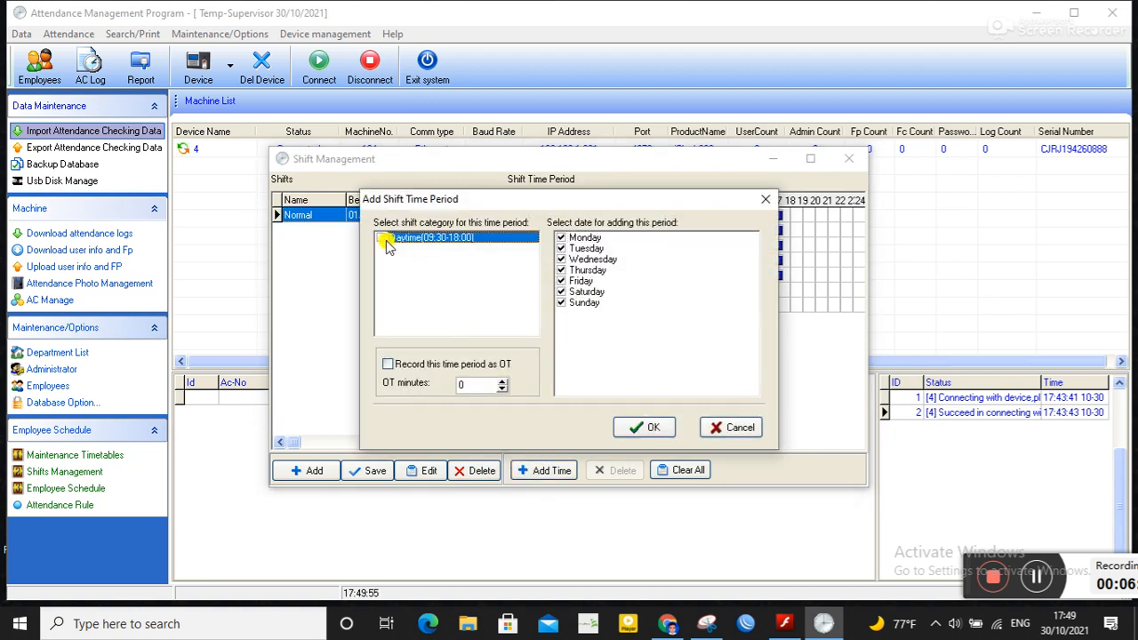
left_click(569, 283)
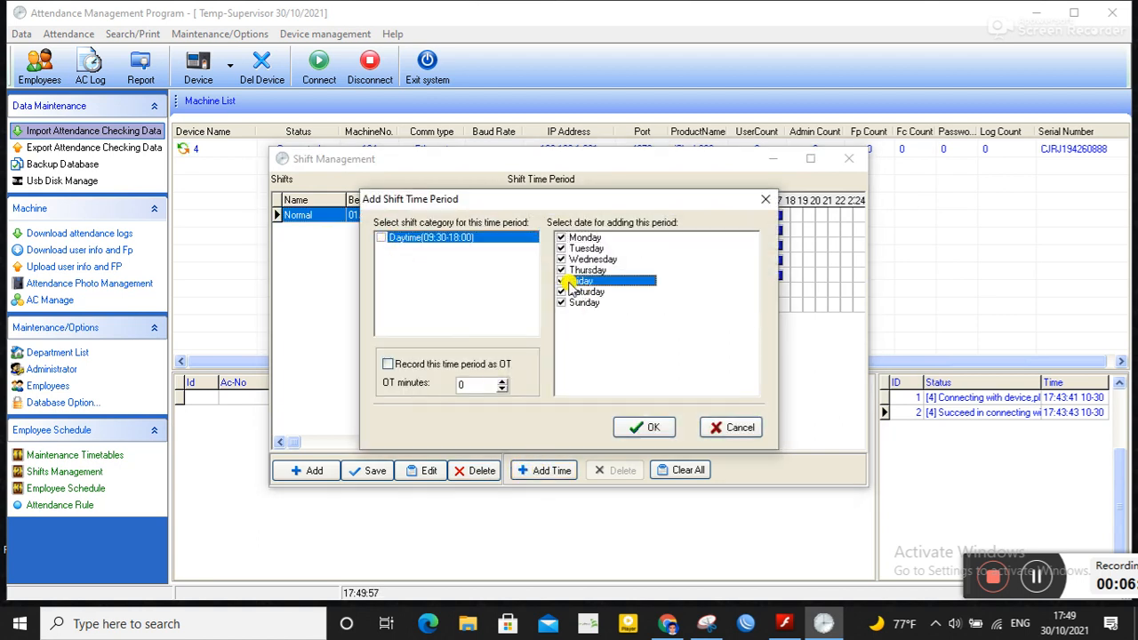
left_click(561, 281)
left_click(650, 430)
left_click(624, 370)
left_click(382, 238)
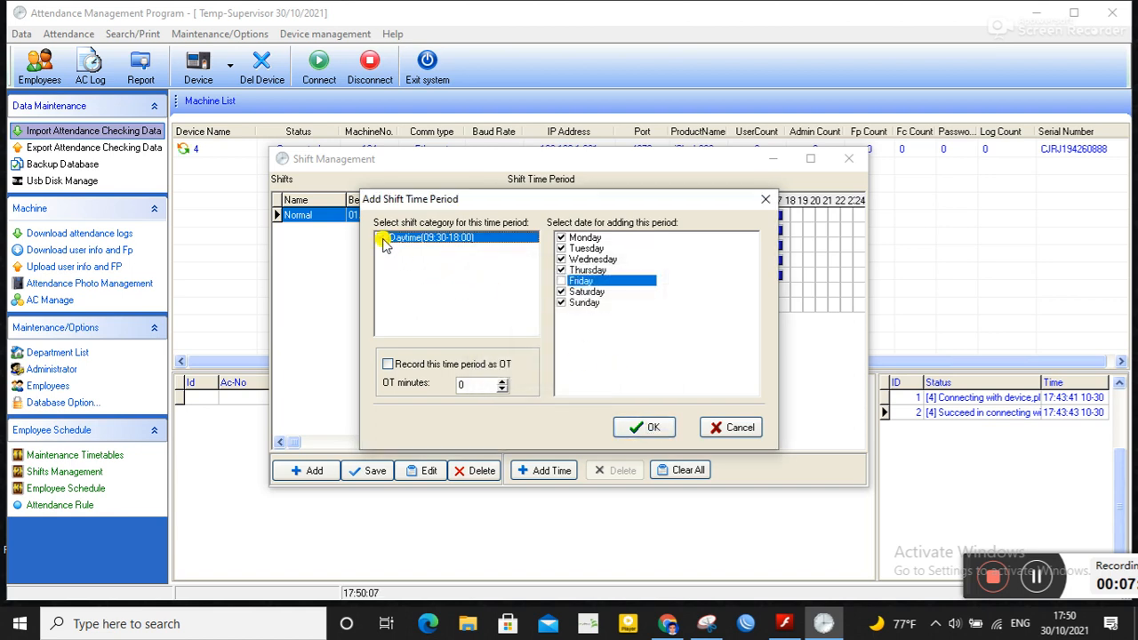
left_click(642, 430)
left_click(689, 408)
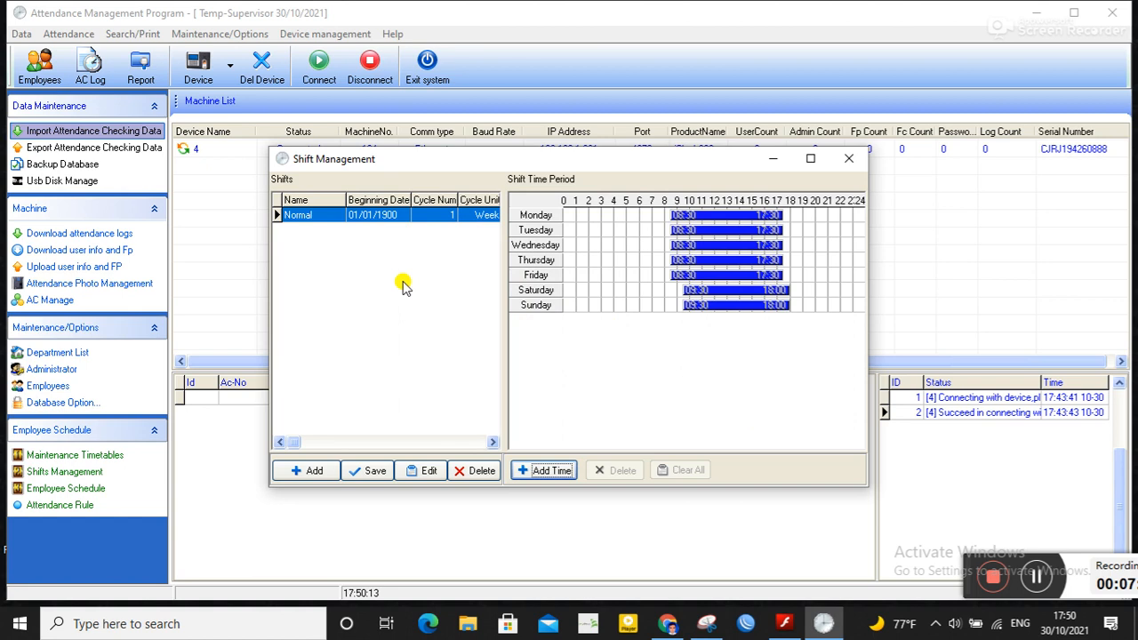
Step: Edit the Normal shift's beginning date to 01/01/2020 and save the shift
left_click(381, 224)
left_click(427, 472)
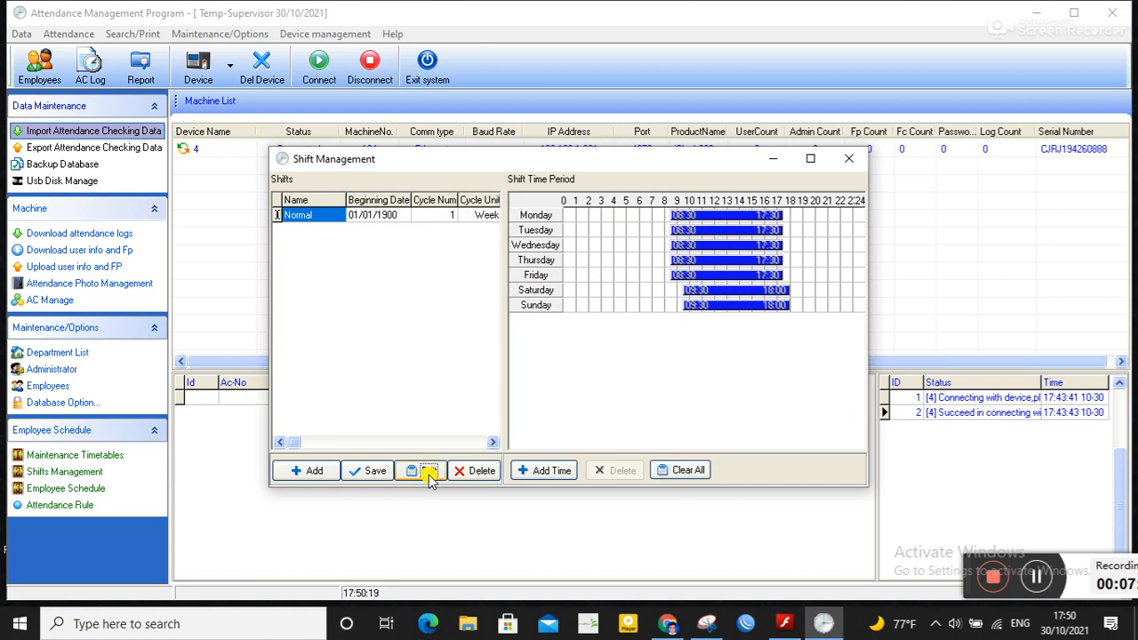
left_click(357, 219)
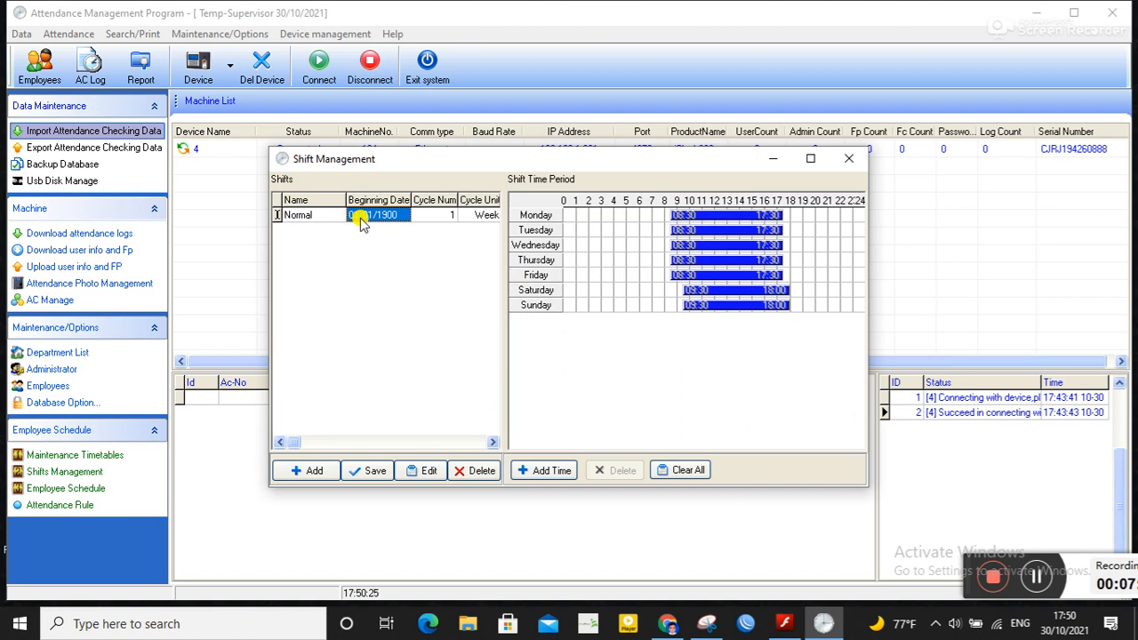
key("BackSpace")
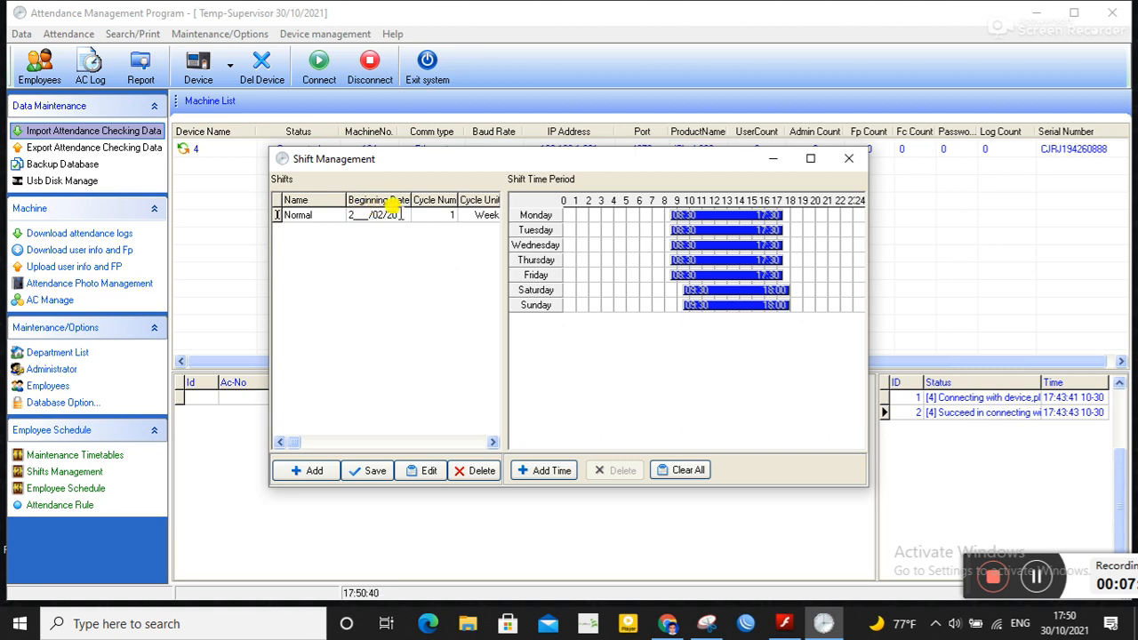
key("Escape")
left_click(392, 214)
key("Escape")
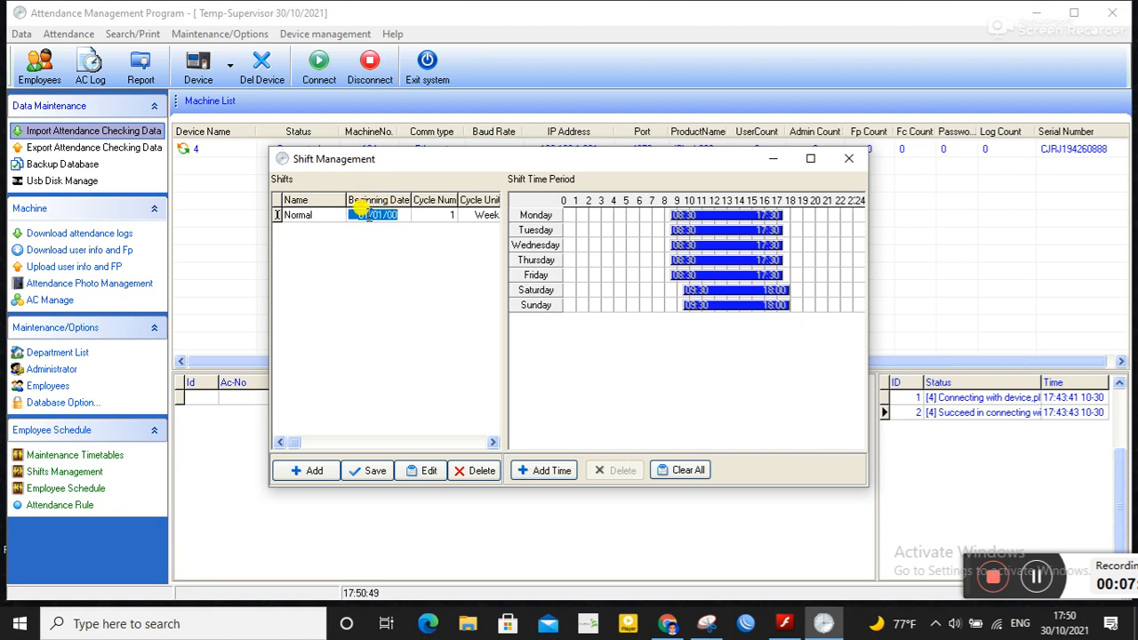
left_click(405, 215)
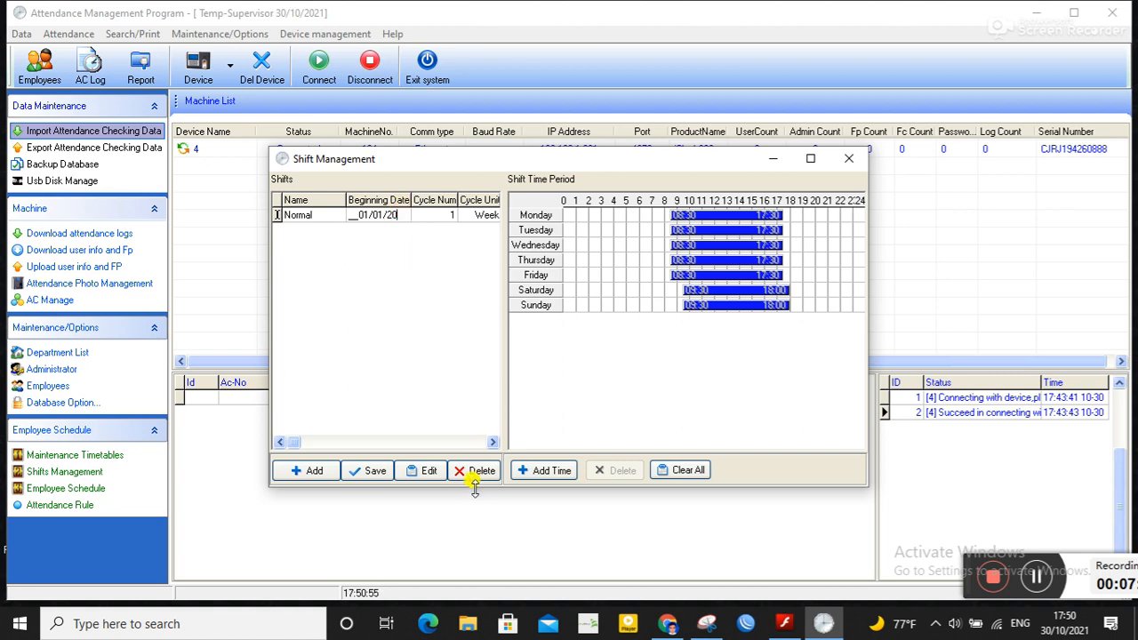
left_click(367, 474)
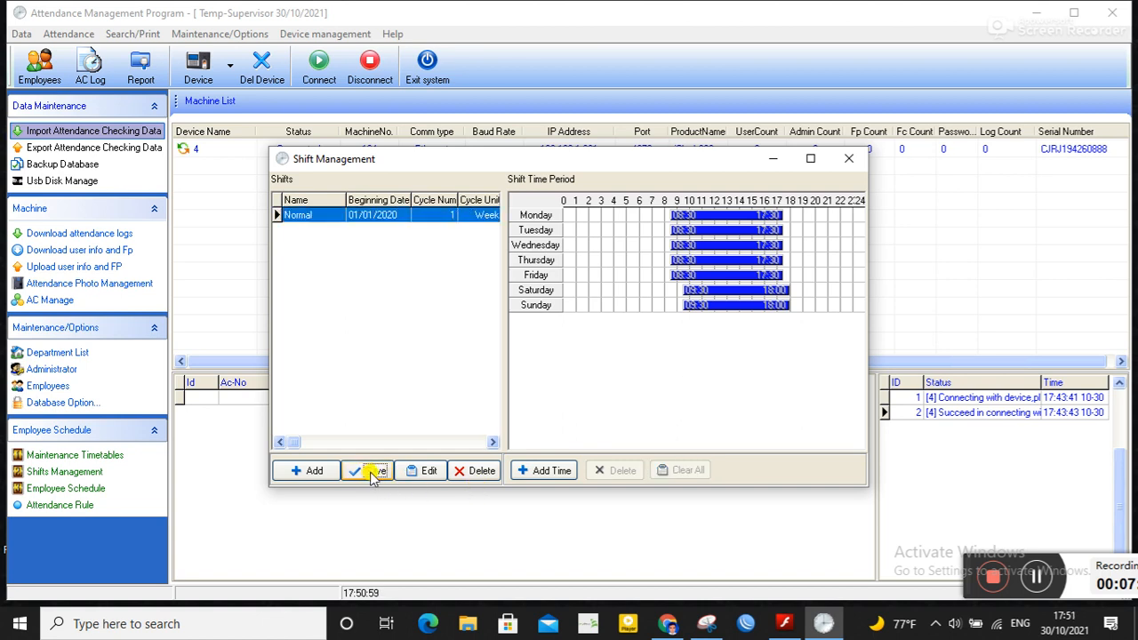
Step: Open the employee schedule for the HR department and set the From date to 30/10/2021
left_click(852, 158)
left_click(59, 488)
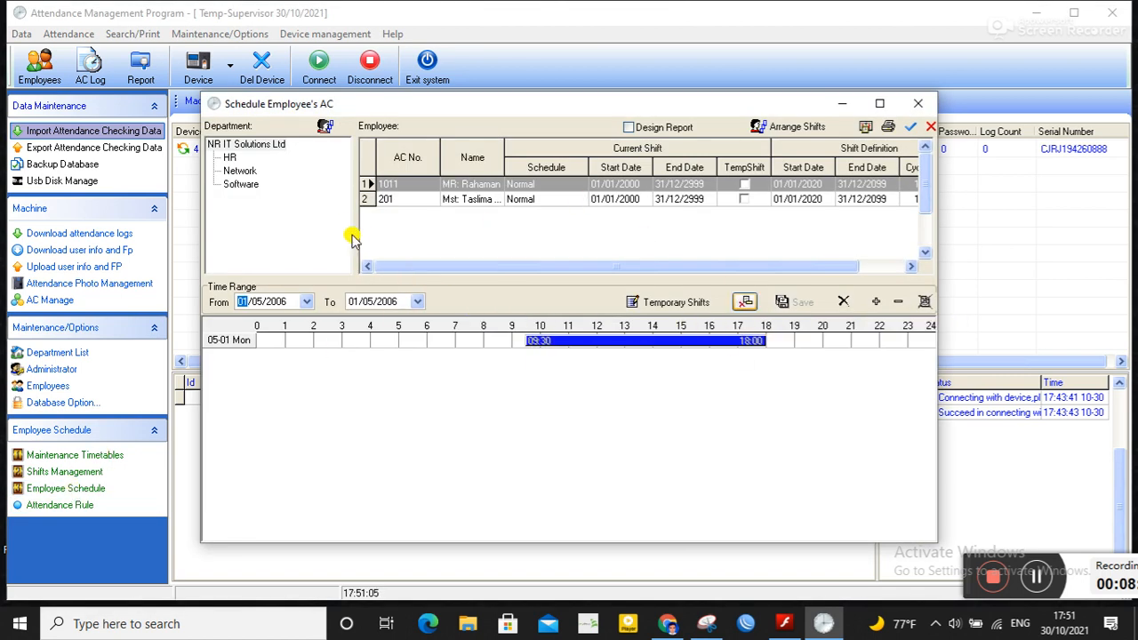
left_click(227, 157)
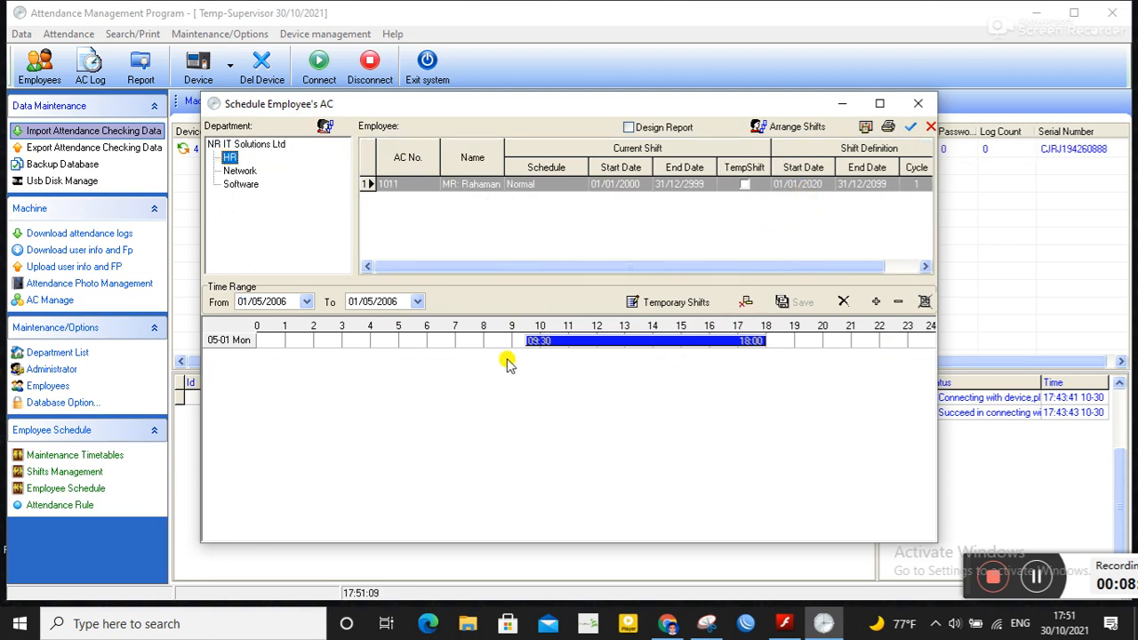
left_click(306, 302)
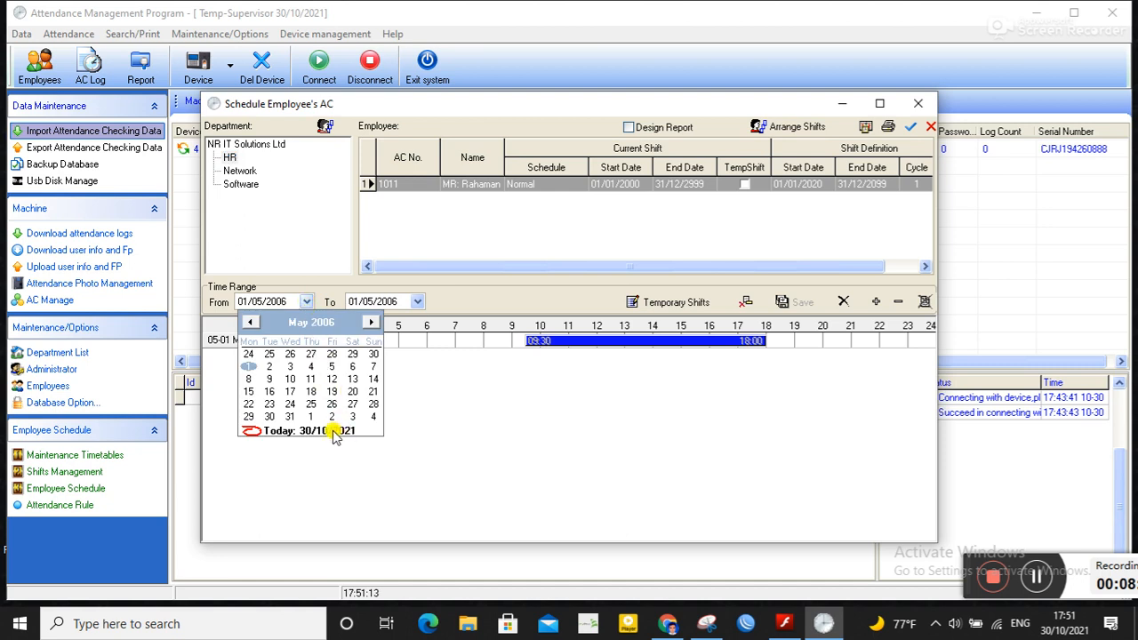
left_click(370, 322)
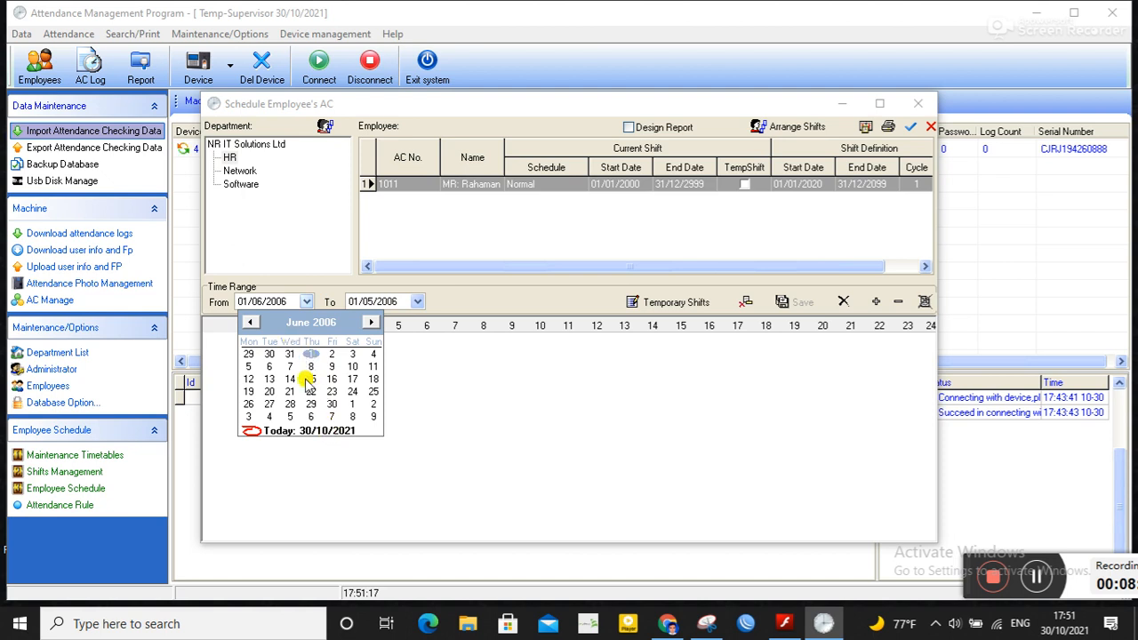
left_click(322, 434)
Step: Set the schedule's To date to 30/10/2025
left_click(417, 302)
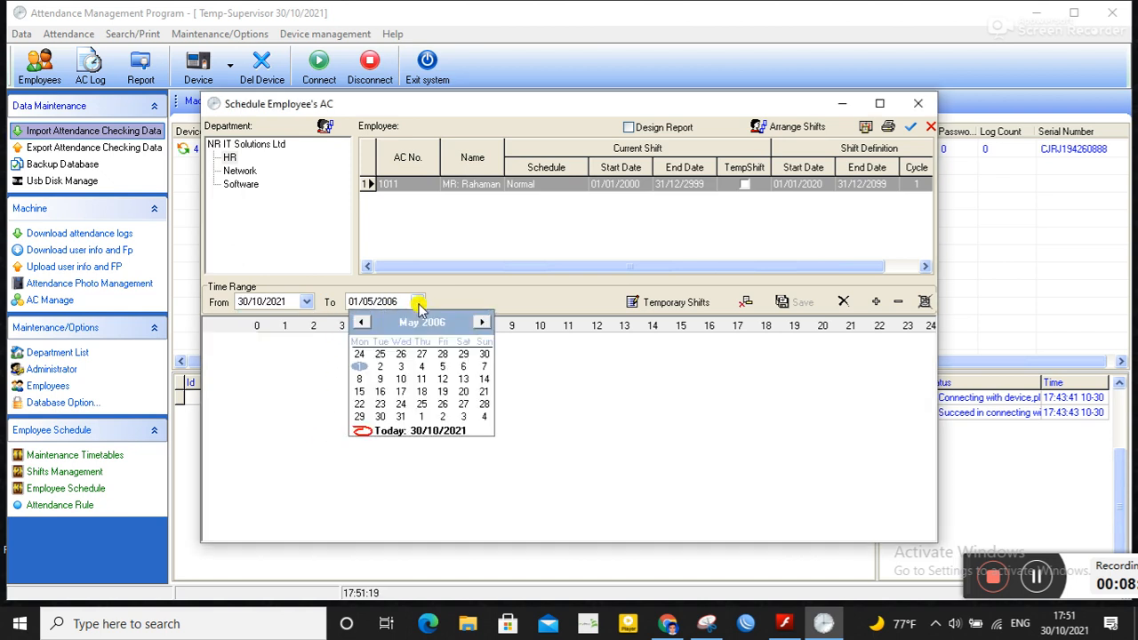
left_click(432, 430)
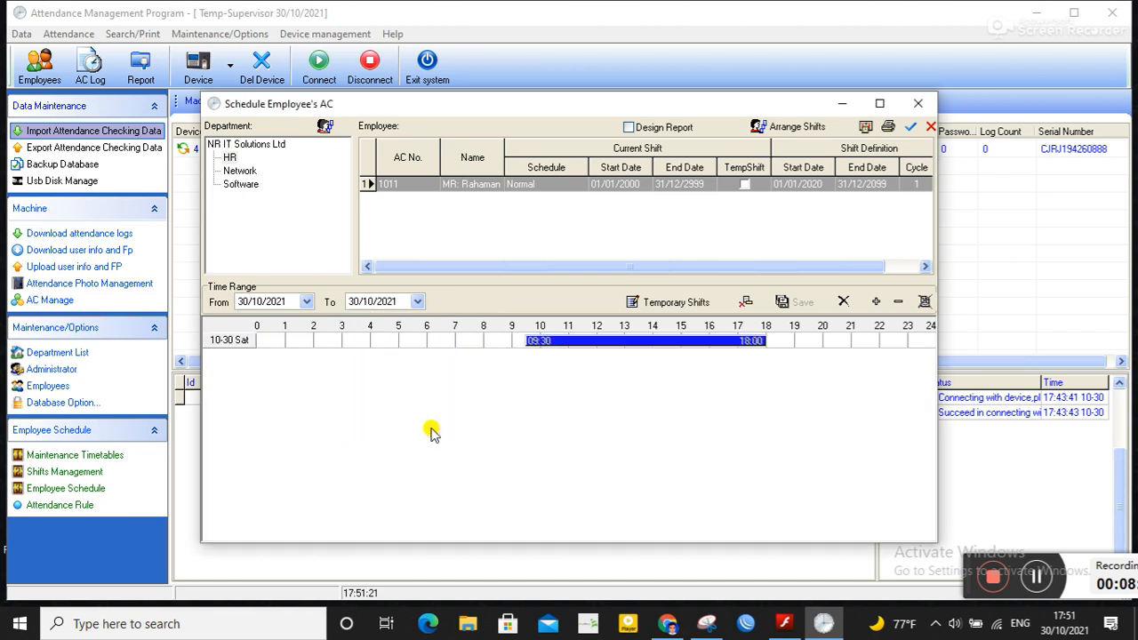
left_click(417, 302)
left_click(402, 304)
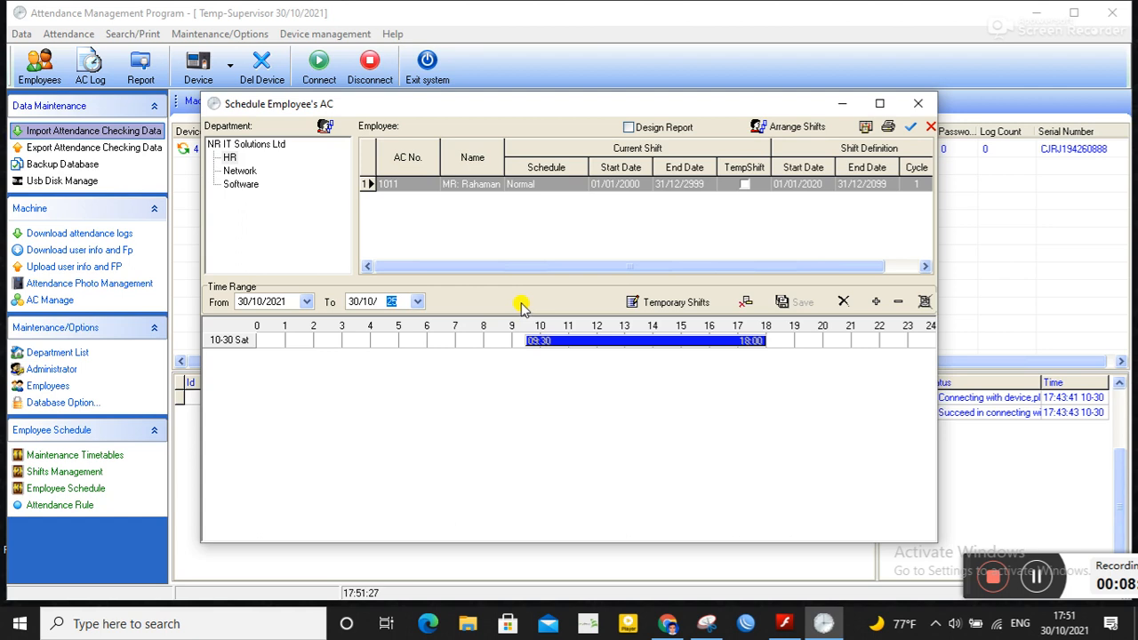
left_click(417, 301)
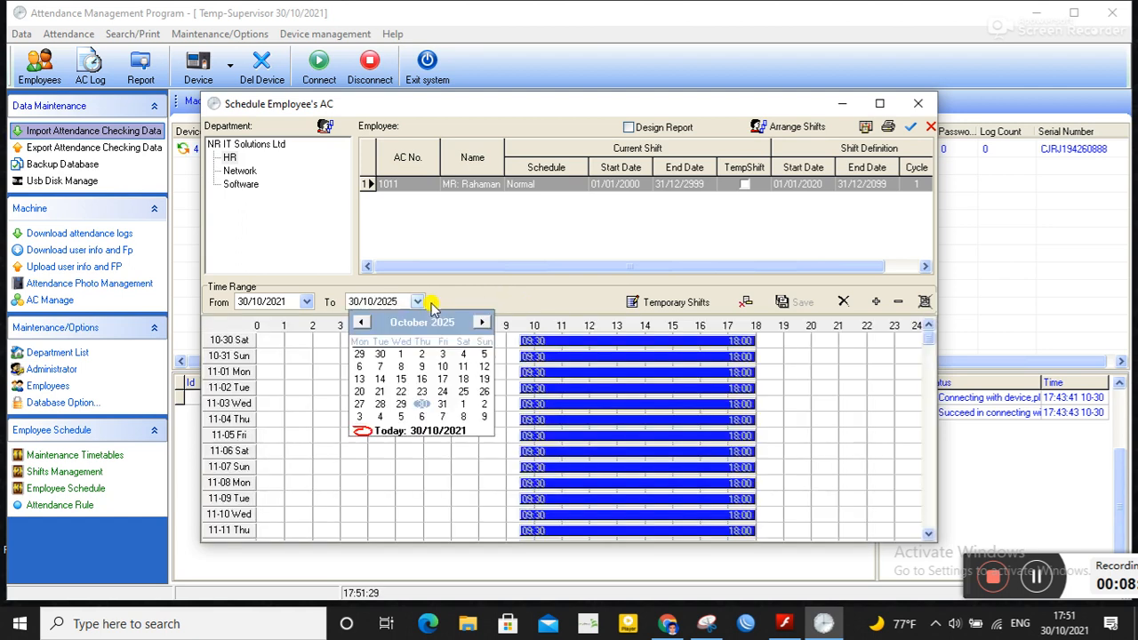
left_click(508, 298)
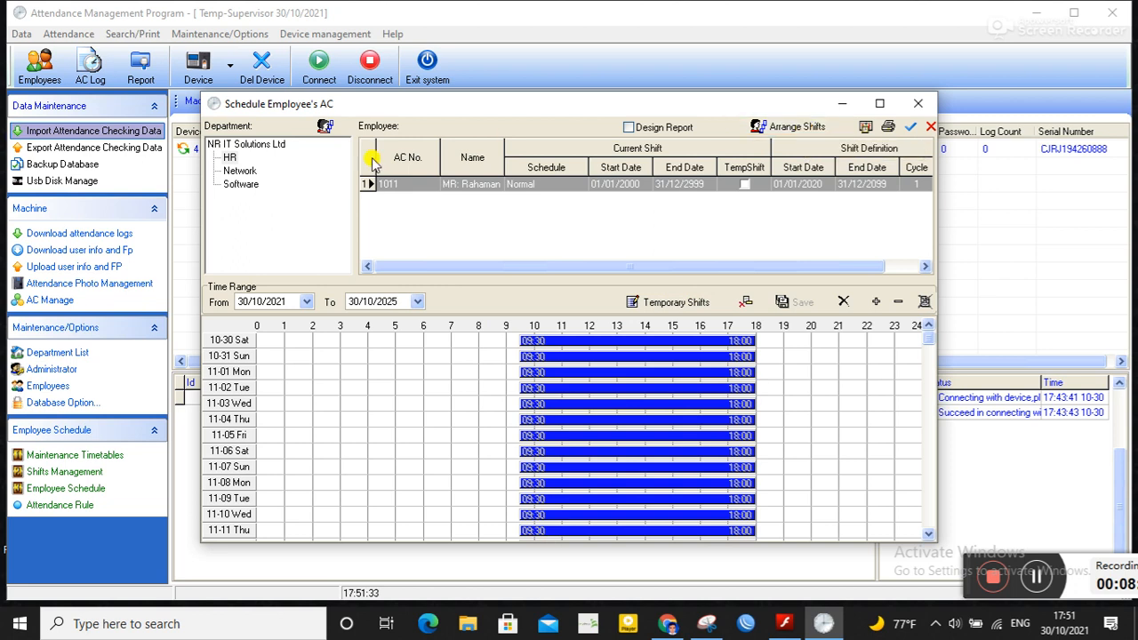
Step: Replace the first employee's assigned schedule with the Normal shift from 30/10/2021 to 30/10/2025
left_click(238, 145)
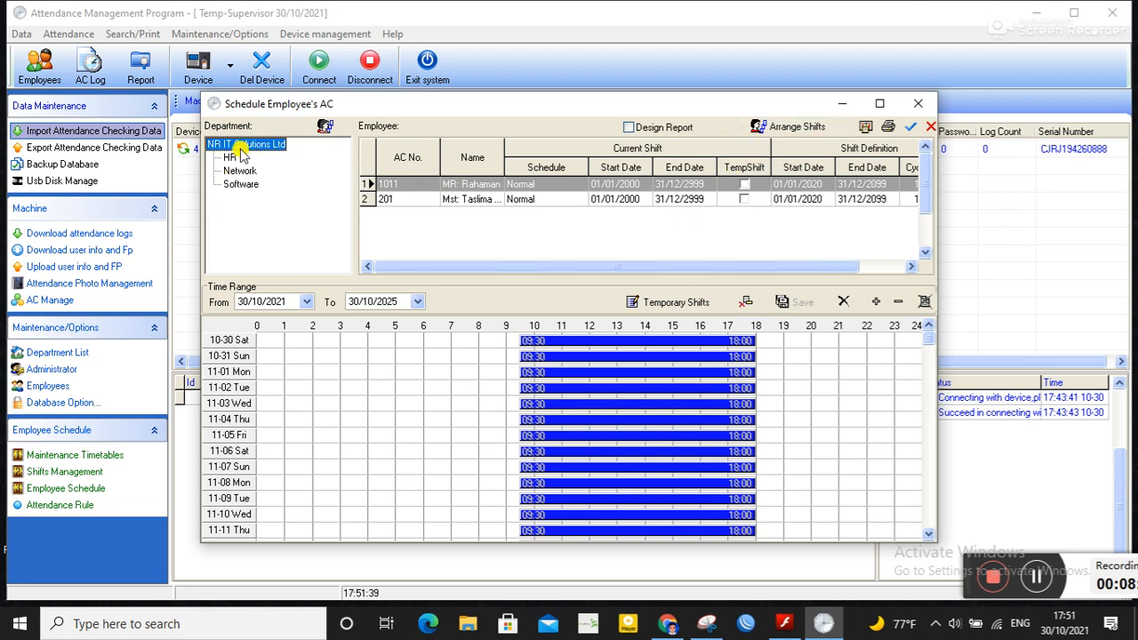
left_click(786, 126)
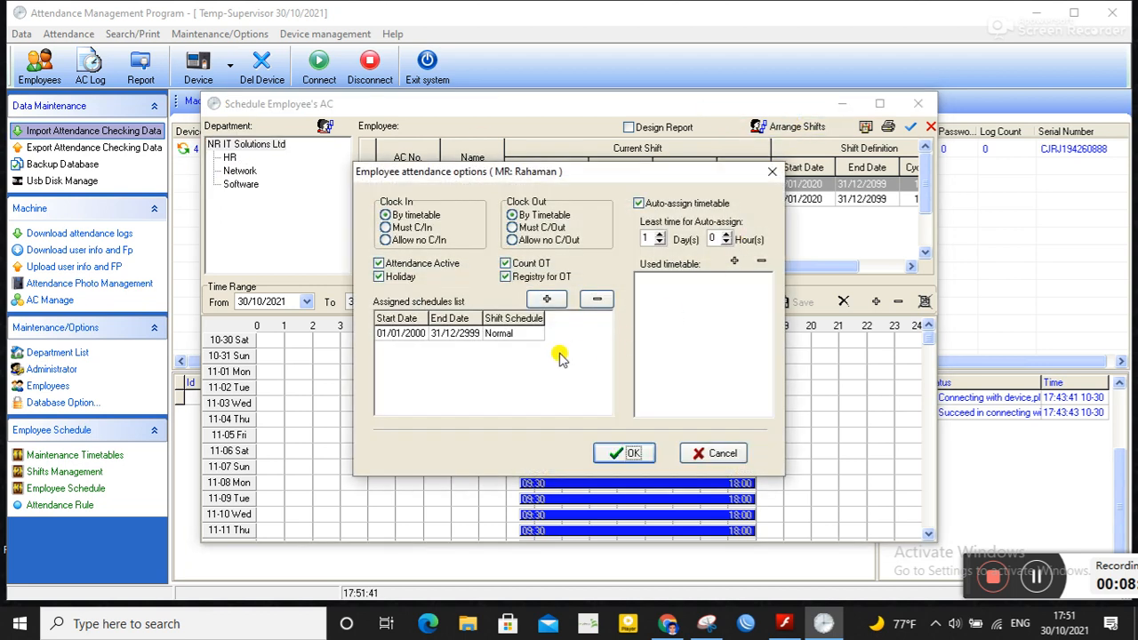
left_click(477, 340)
left_click(595, 300)
left_click(546, 299)
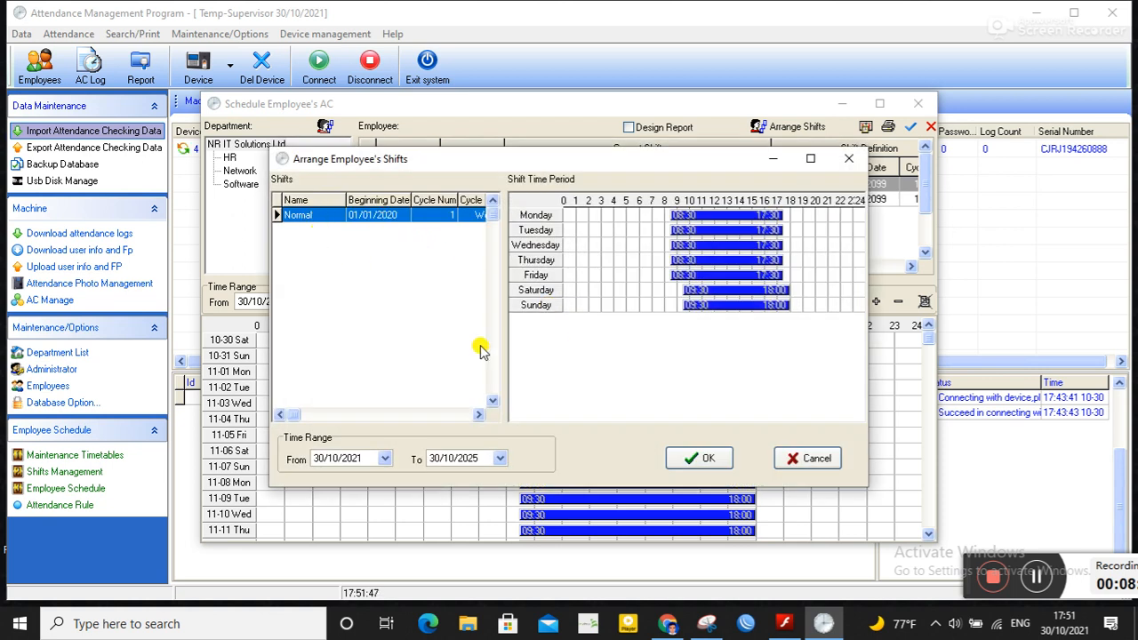
left_click(711, 467)
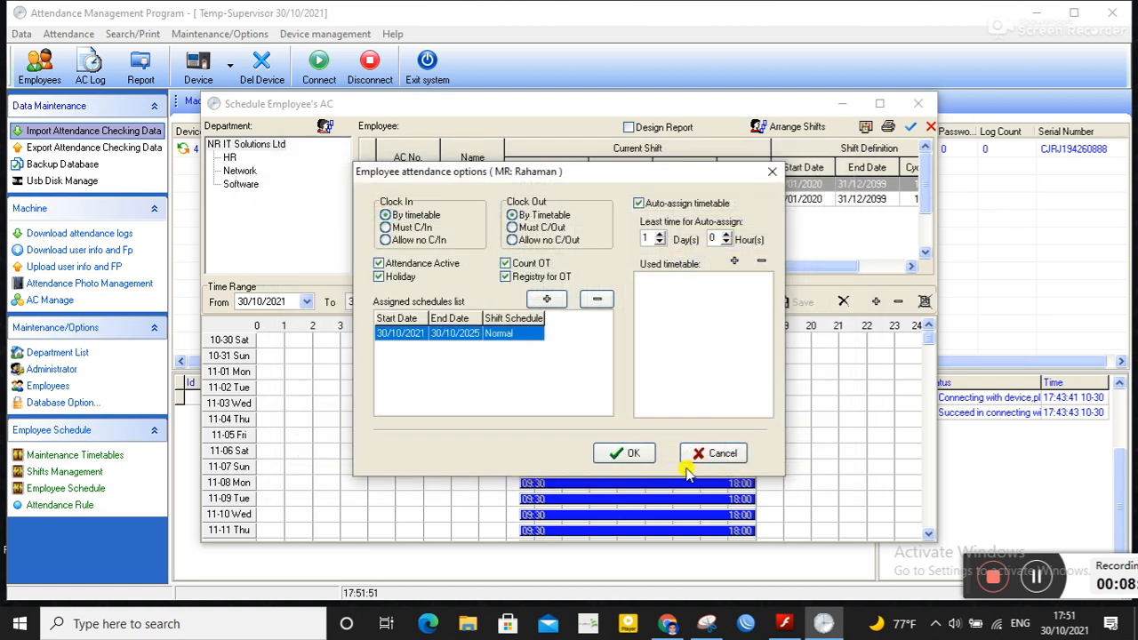
left_click(627, 454)
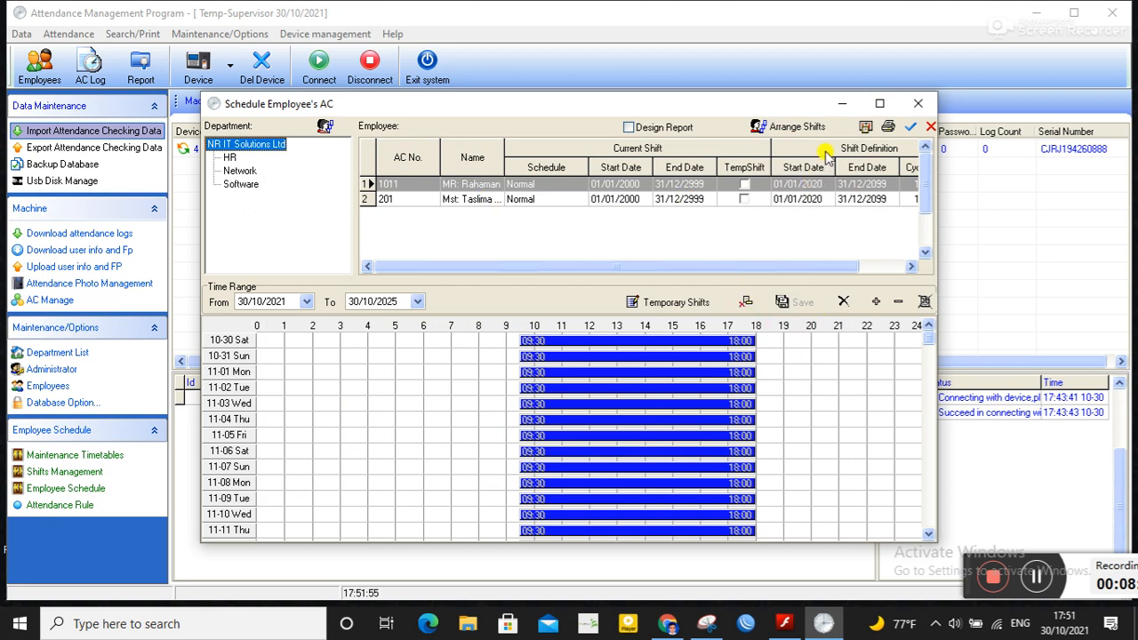
Step: Select both employees and arrange temporary shifts for them over the 30/10/2021 to 30/10/2025 range
left_click(909, 129)
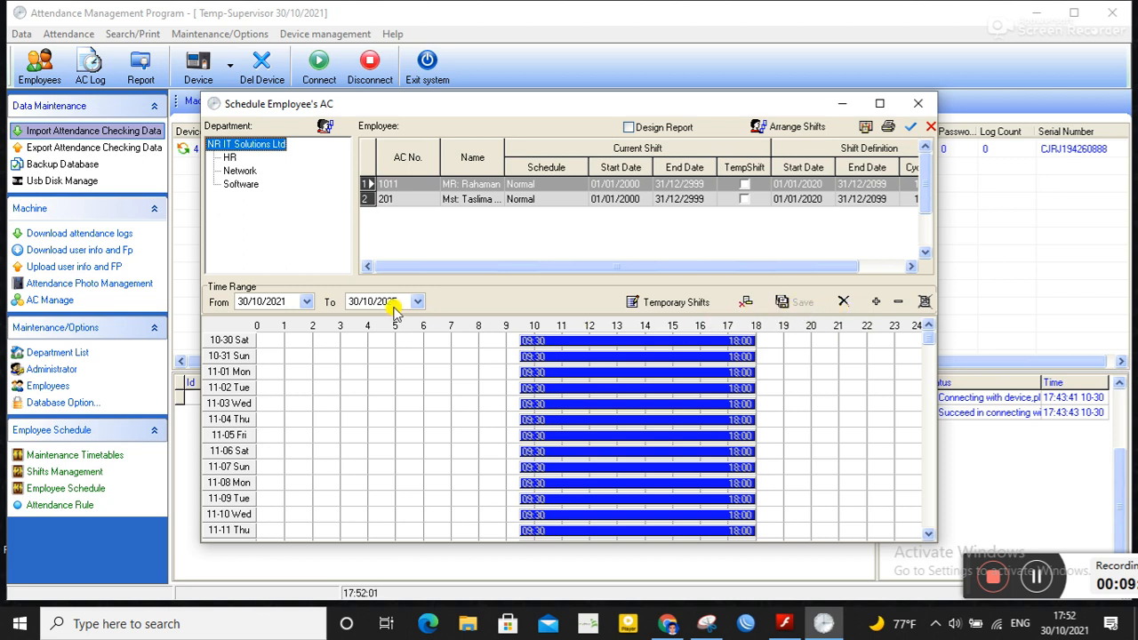
mouse_move(525, 357)
left_click(677, 302)
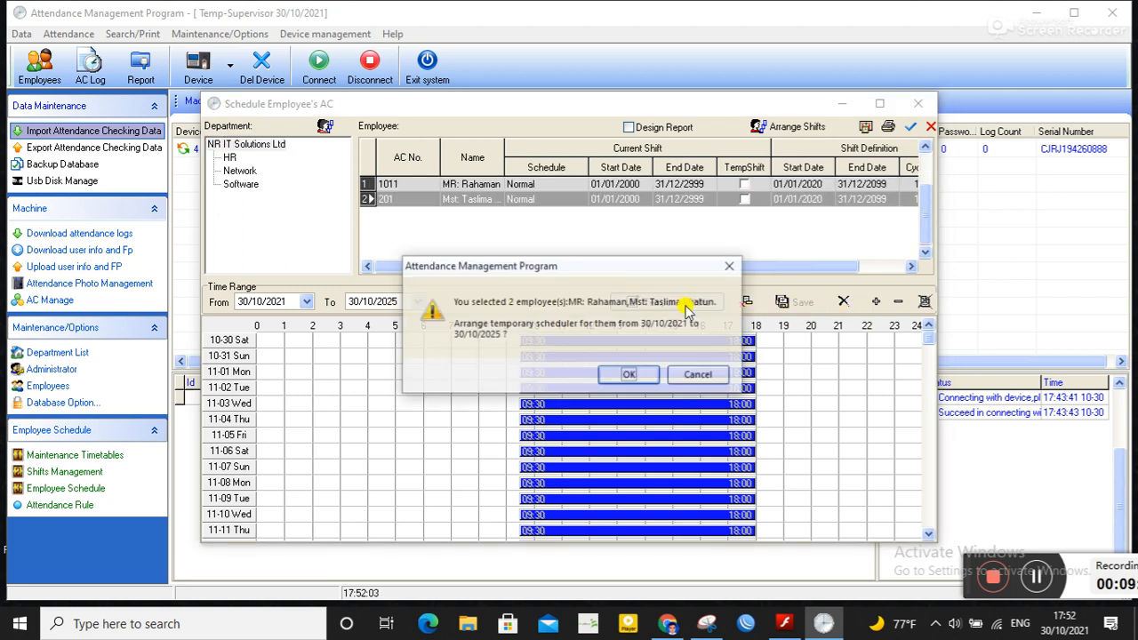
left_click(632, 374)
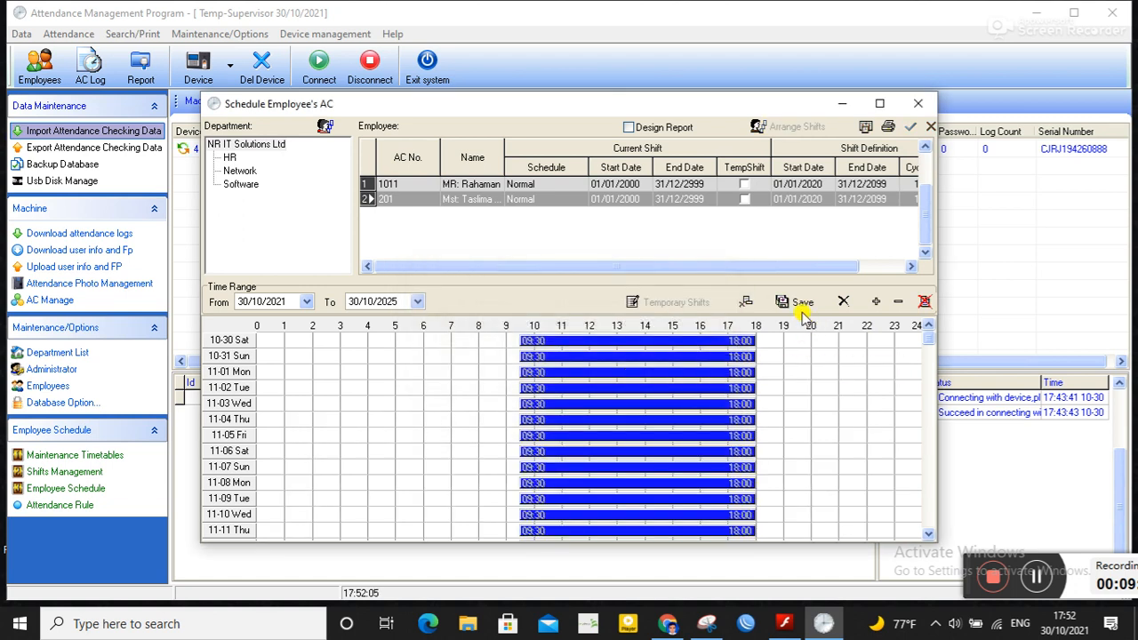
Step: Save the temporary shift arrangement for the selected employees
left_click(800, 304)
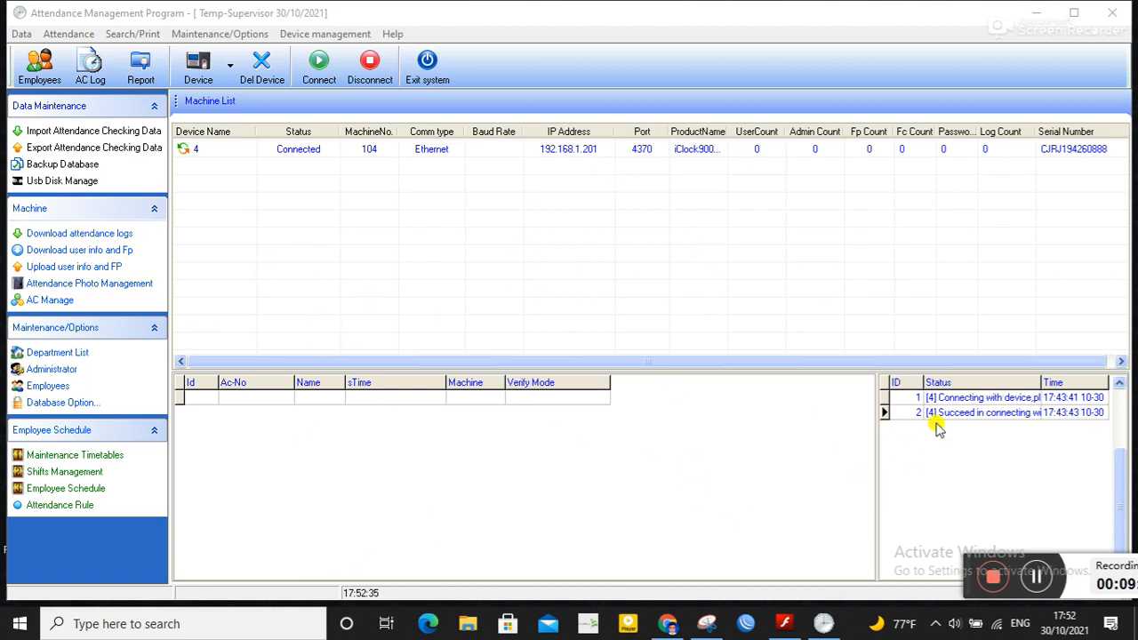
Step: Try to download all users and fingerprints from device 4 to the PC
mouse_move(829, 625)
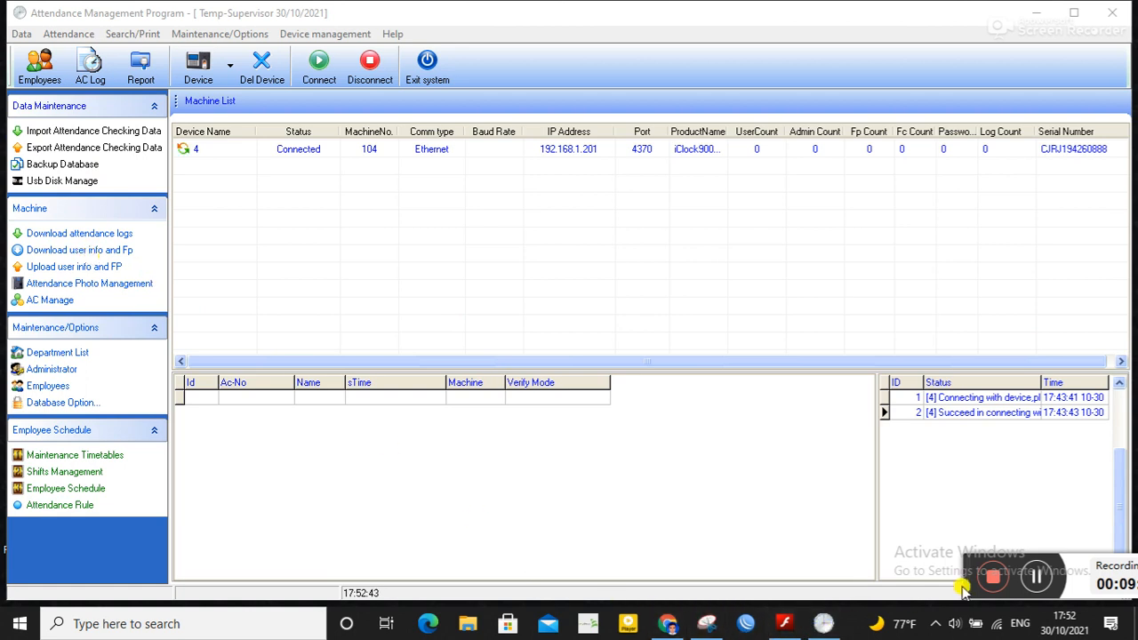
left_click(73, 250)
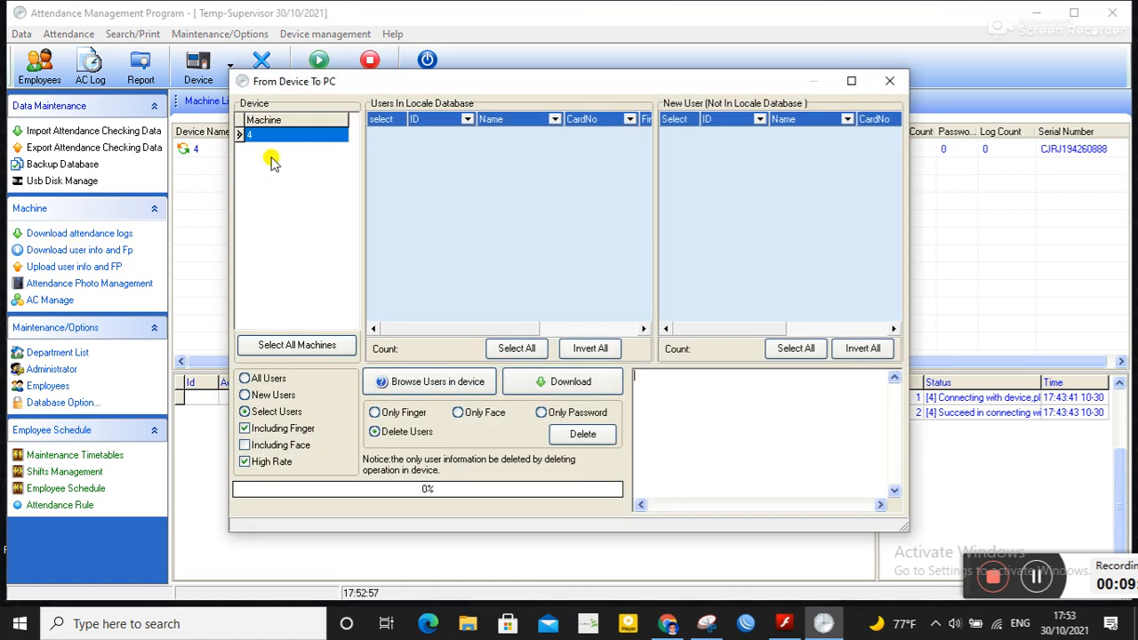
left_click(271, 380)
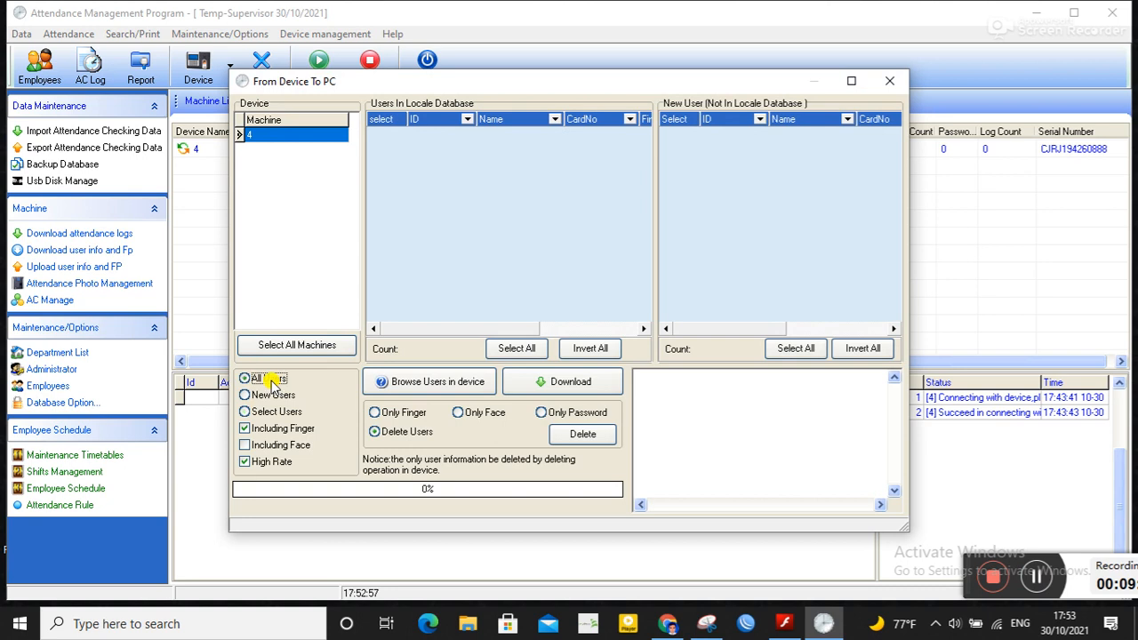
left_click(564, 384)
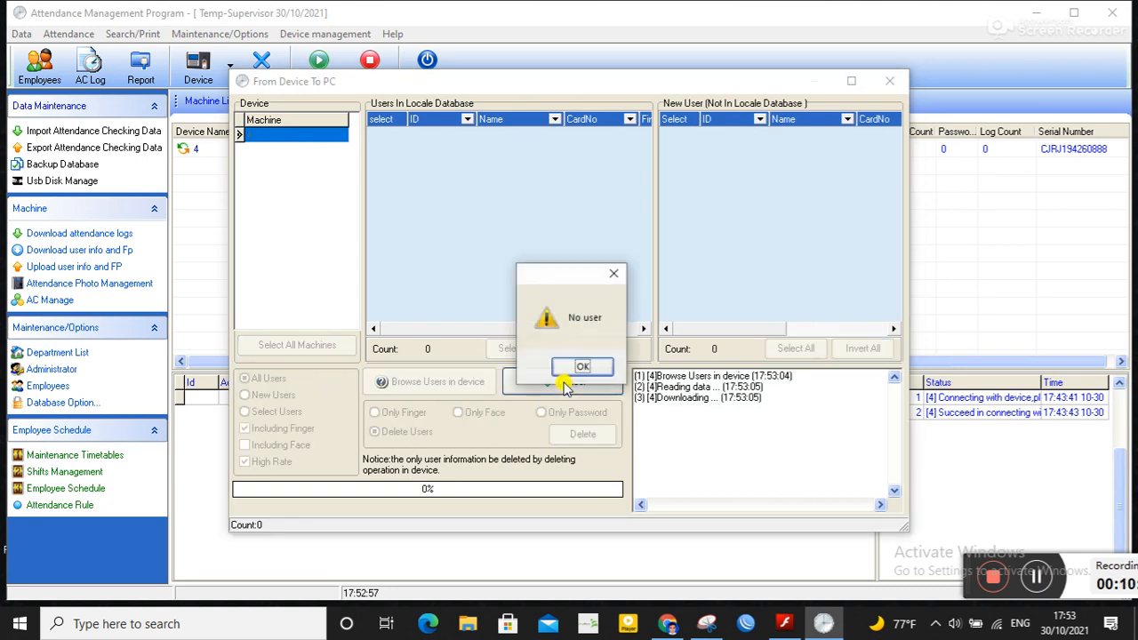
left_click(583, 368)
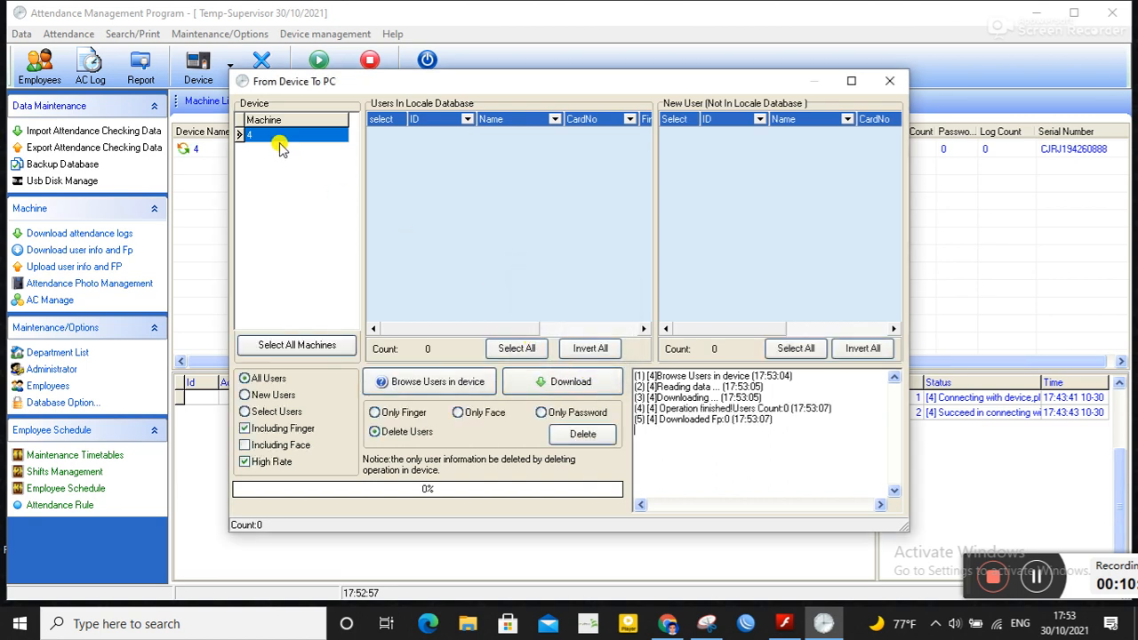
left_click(307, 345)
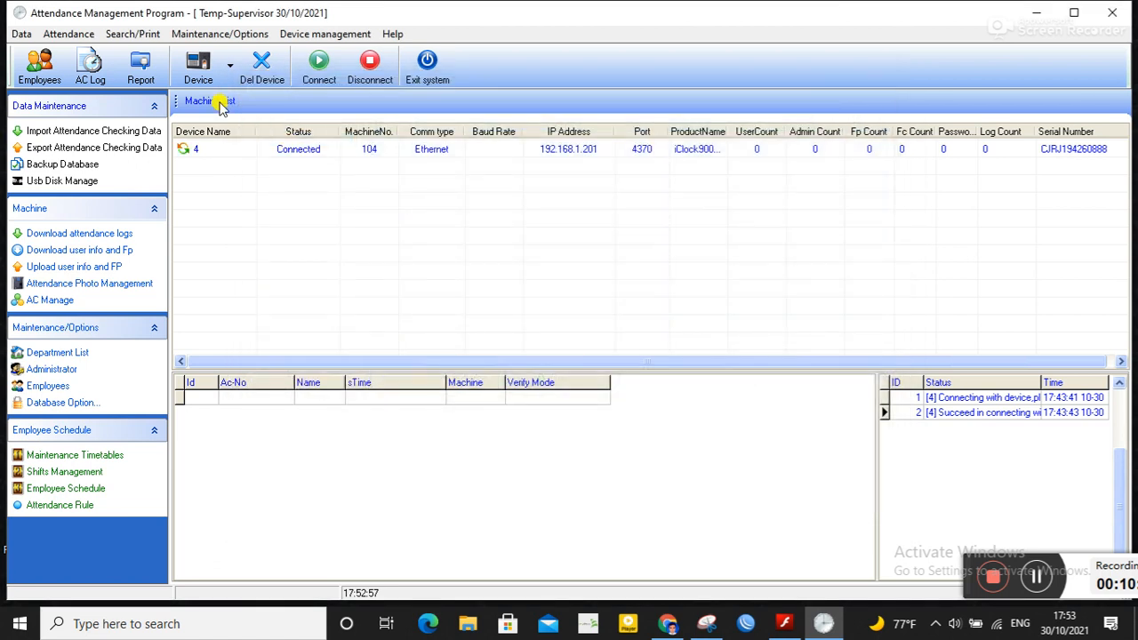
left_click(228, 71)
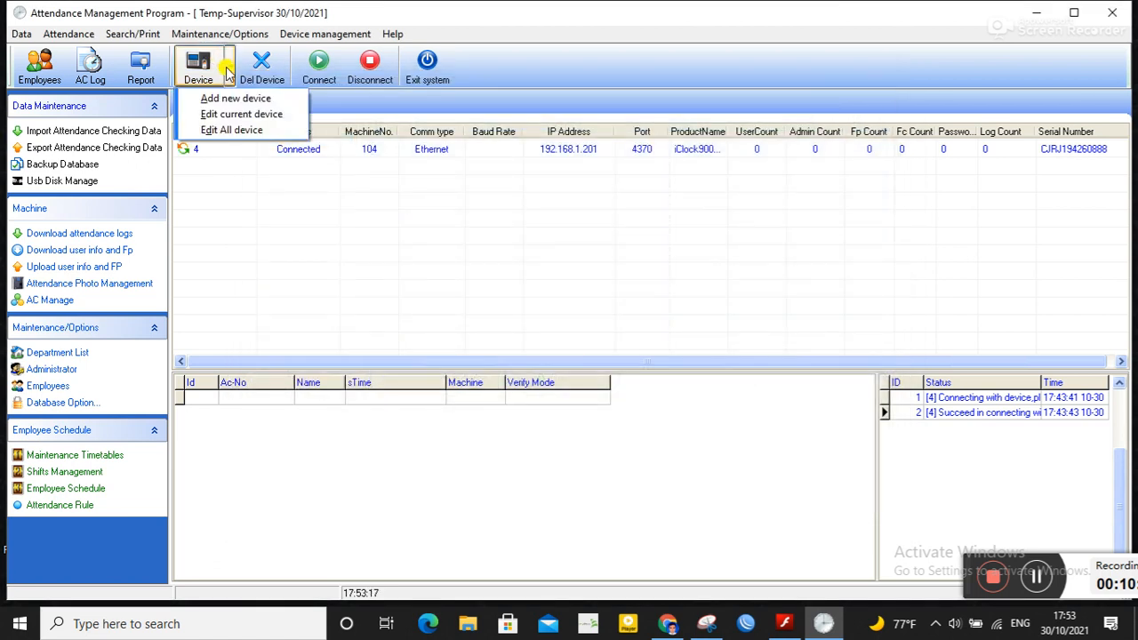
left_click(242, 114)
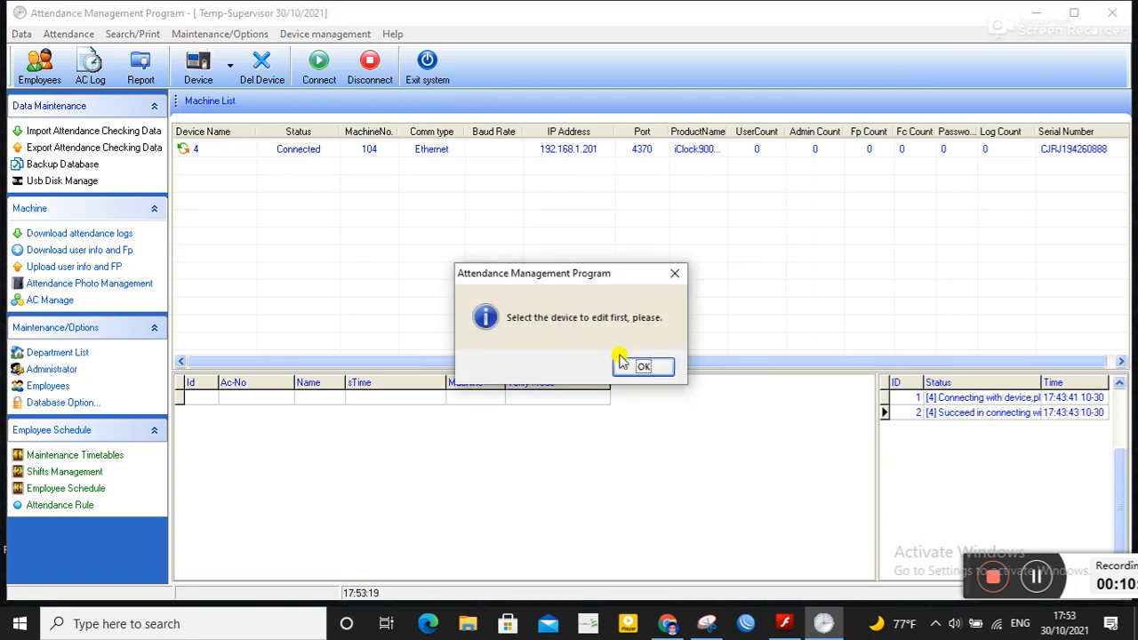
left_click(643, 367)
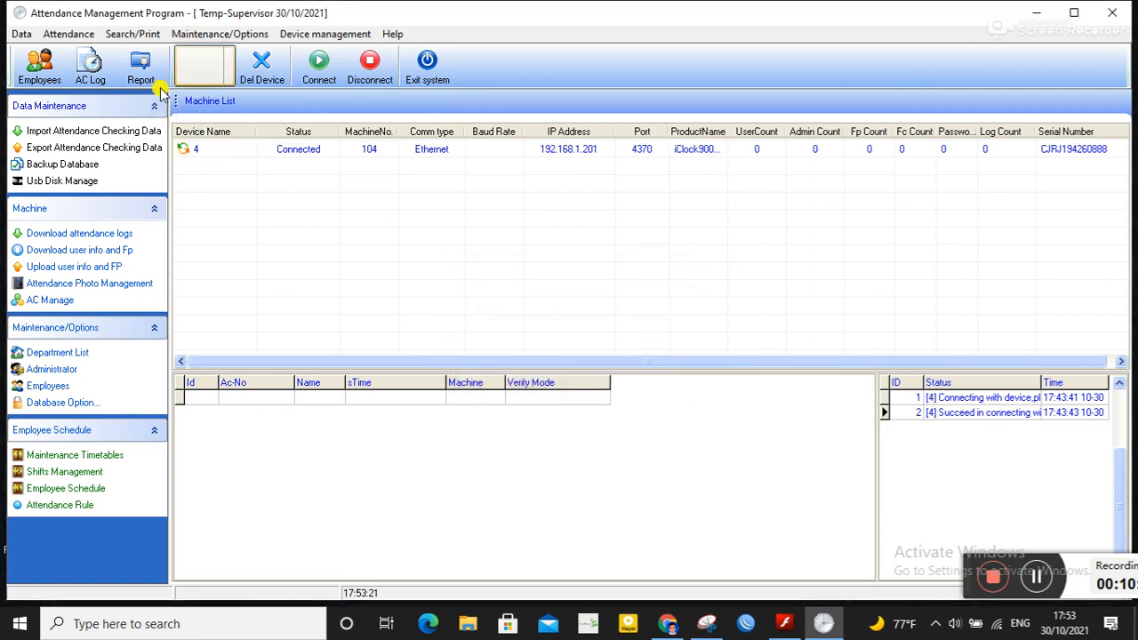
left_click(229, 65)
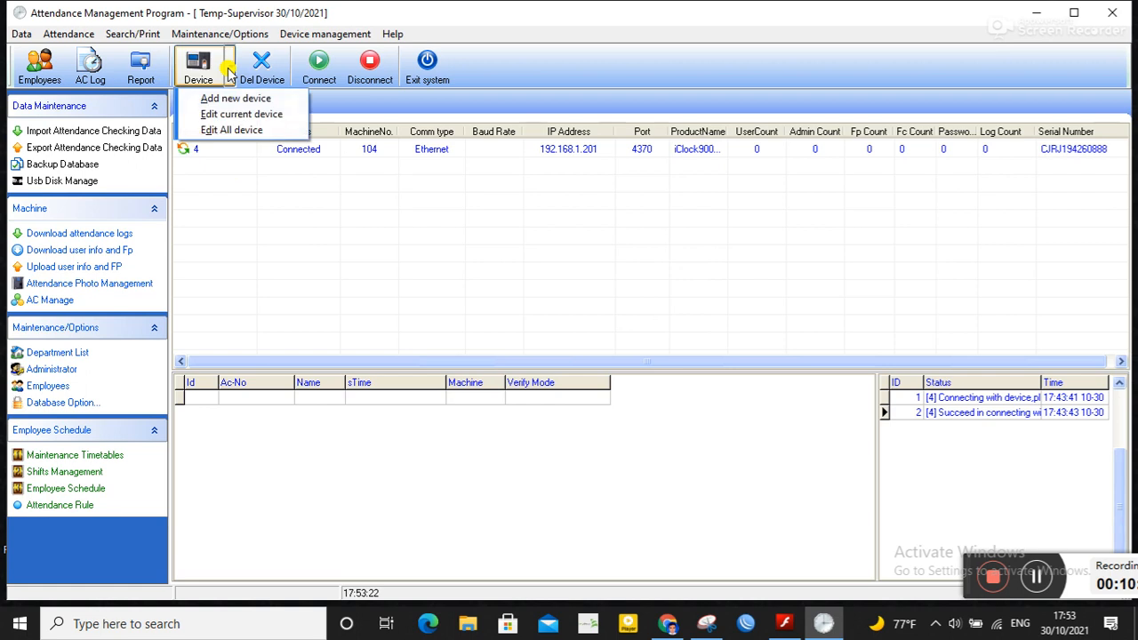
left_click(248, 116)
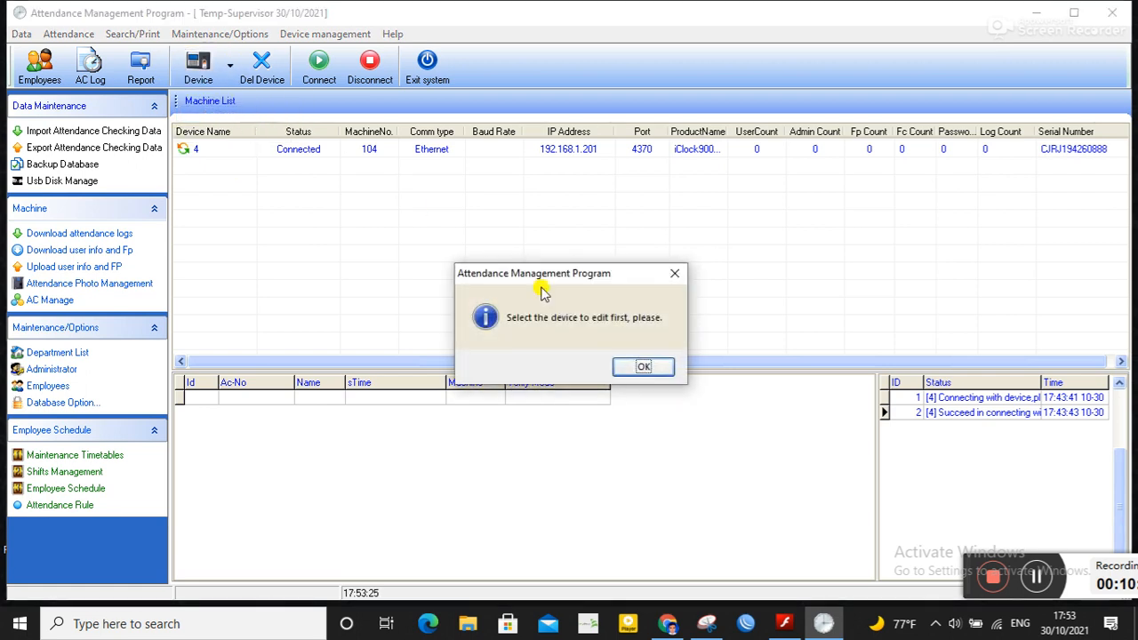
left_click(640, 367)
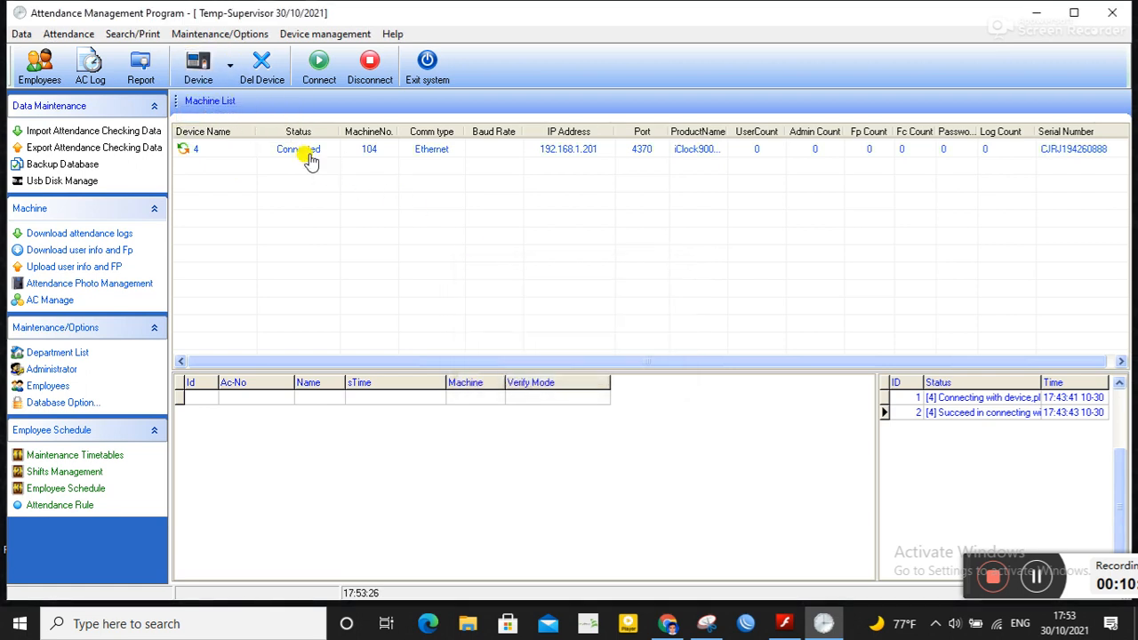
Step: Rename the attendance device to NR IT Solution Ltd in the device manager and save it
left_click(229, 66)
left_click(236, 129)
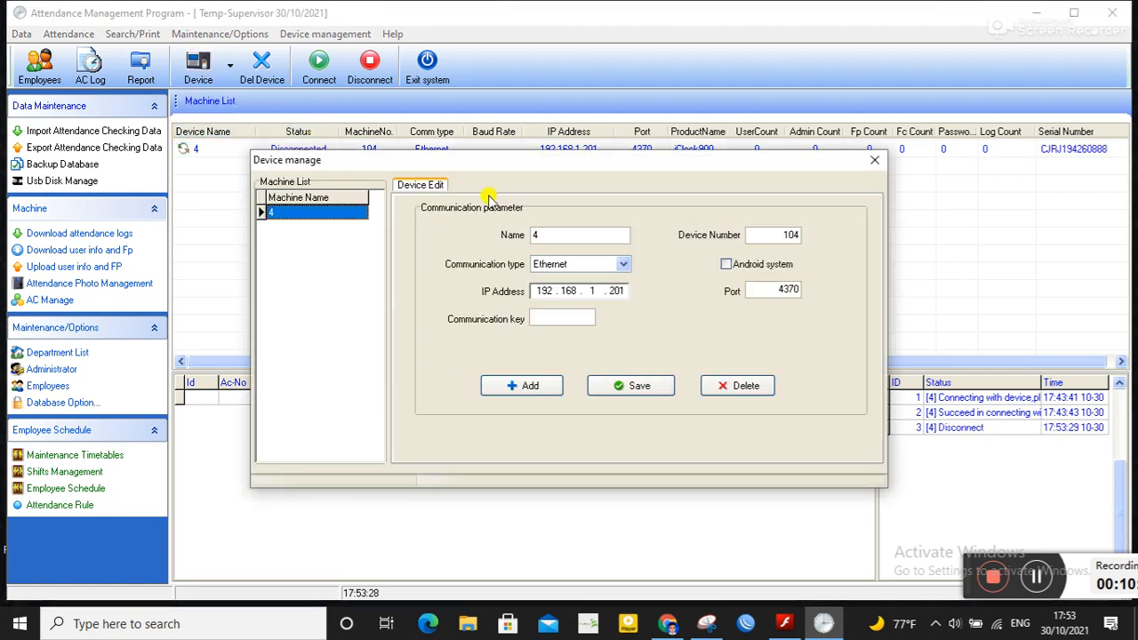
left_click(544, 235)
key("BackSpace")
type("NB IT So")
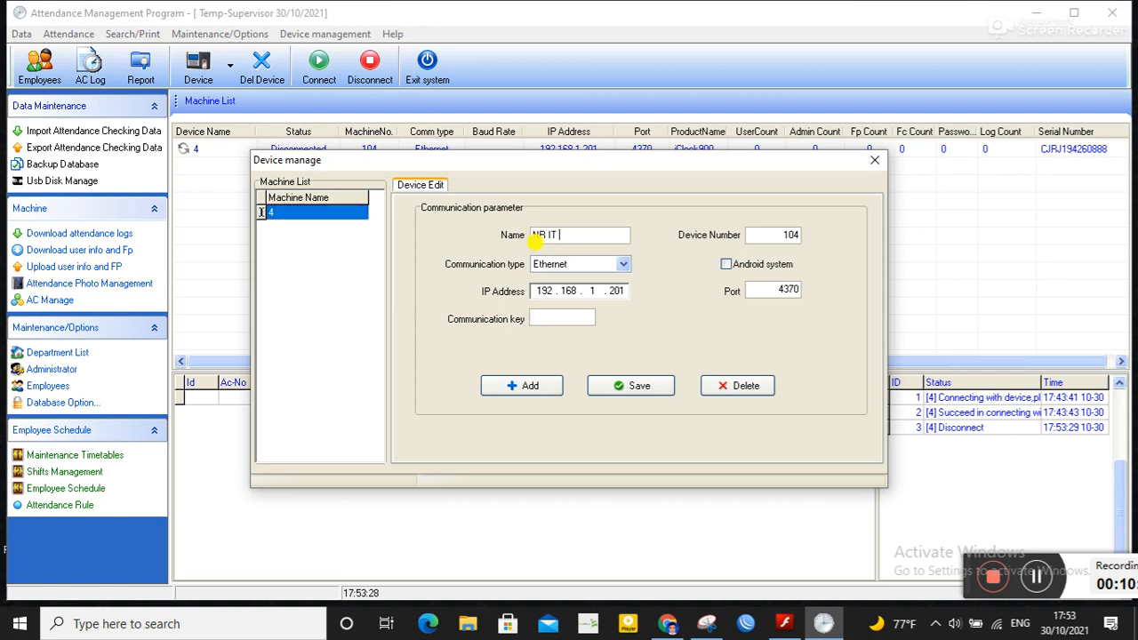
type("lution Ltd")
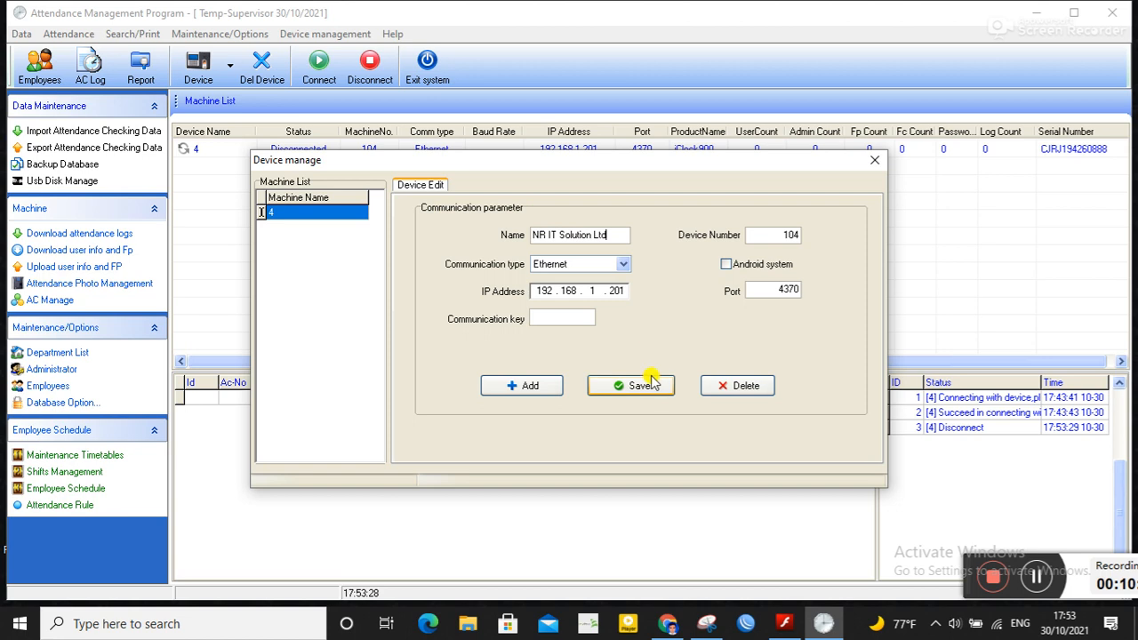
left_click(655, 385)
left_click(618, 366)
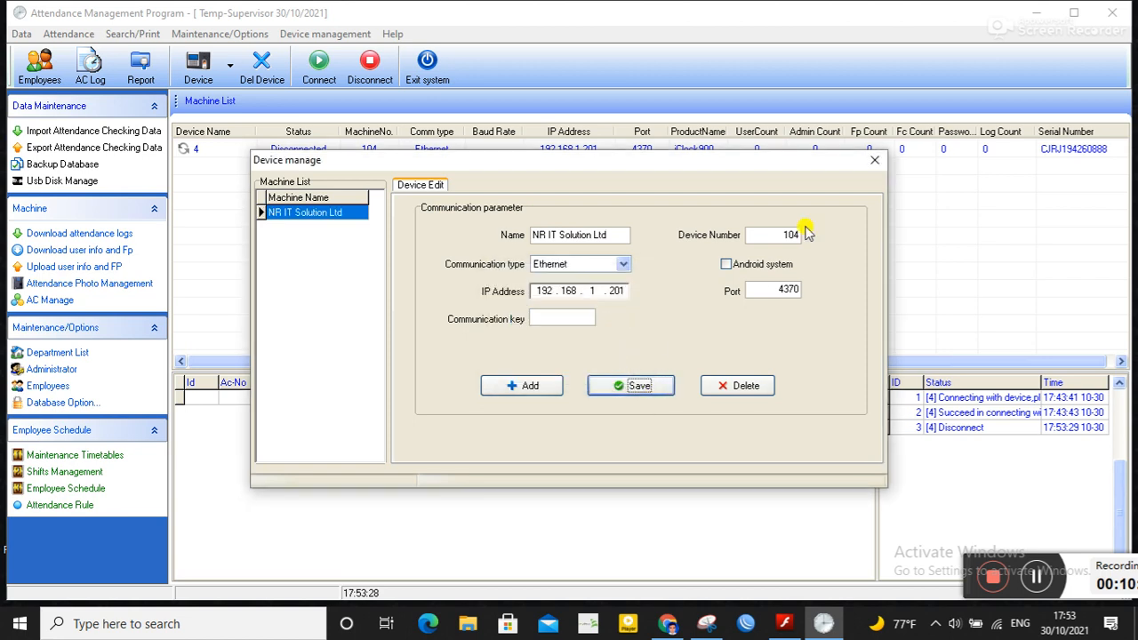
left_click(875, 160)
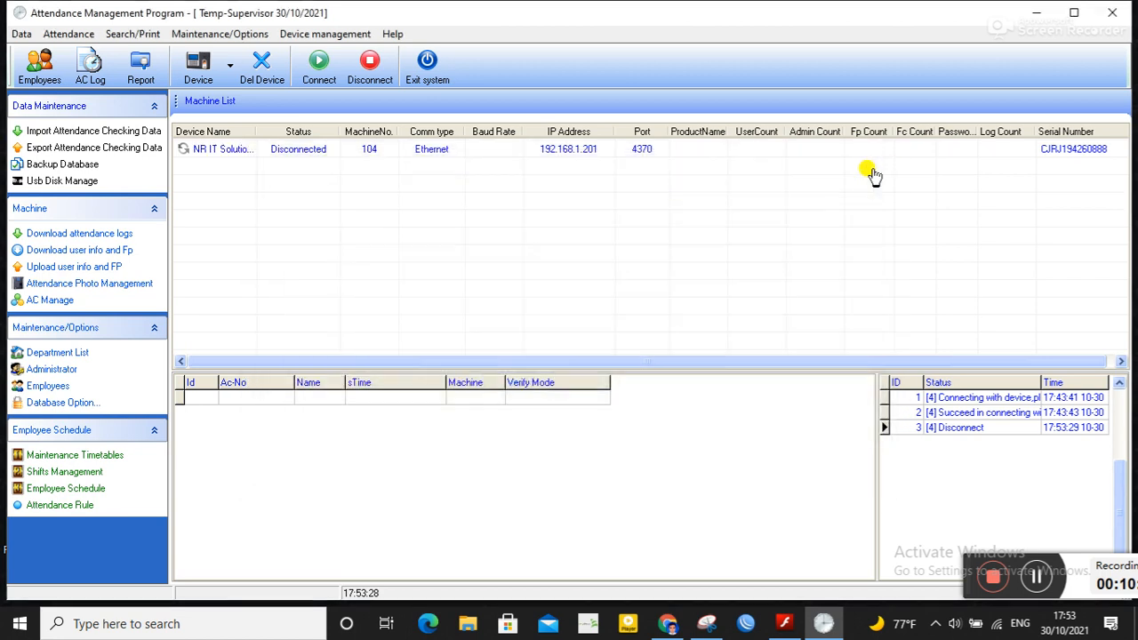
Step: Select the NR IT Solution Ltd device and connect to it
left_click(299, 148)
left_click(318, 74)
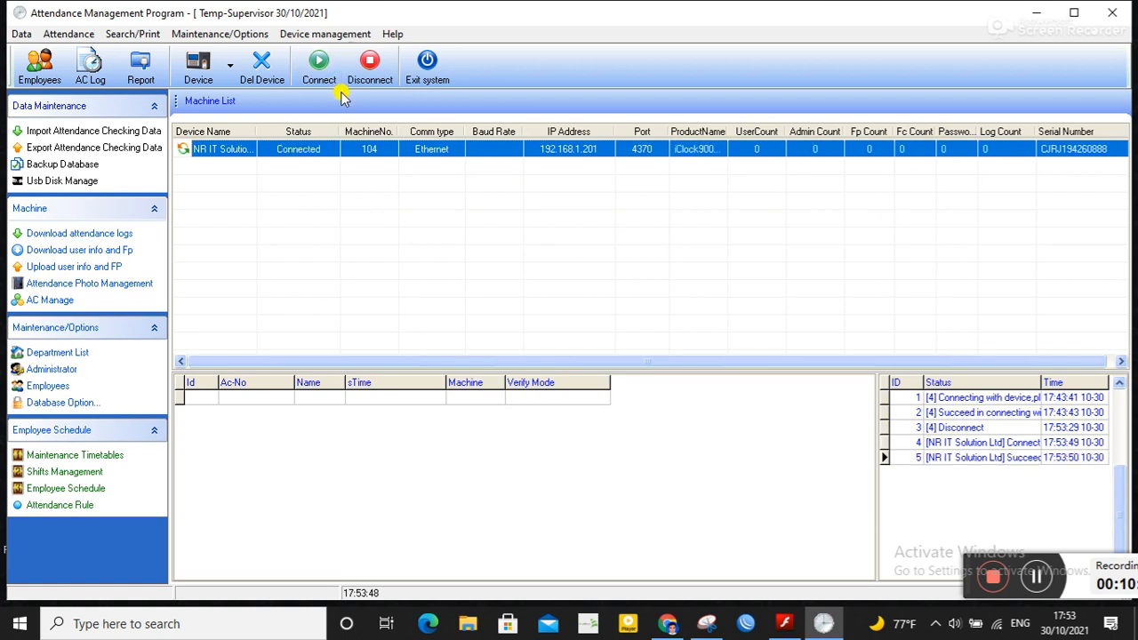
left_click(97, 234)
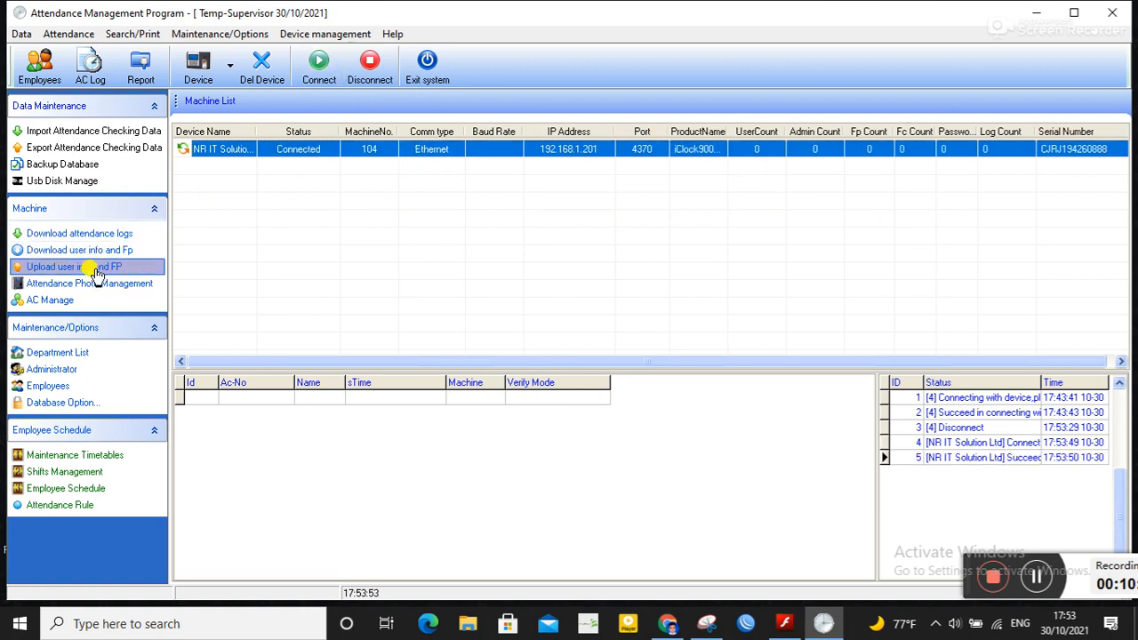
Step: Upload the user info and fingerprints of all NR IT Solutions Ltd employees to the device
left_click(95, 274)
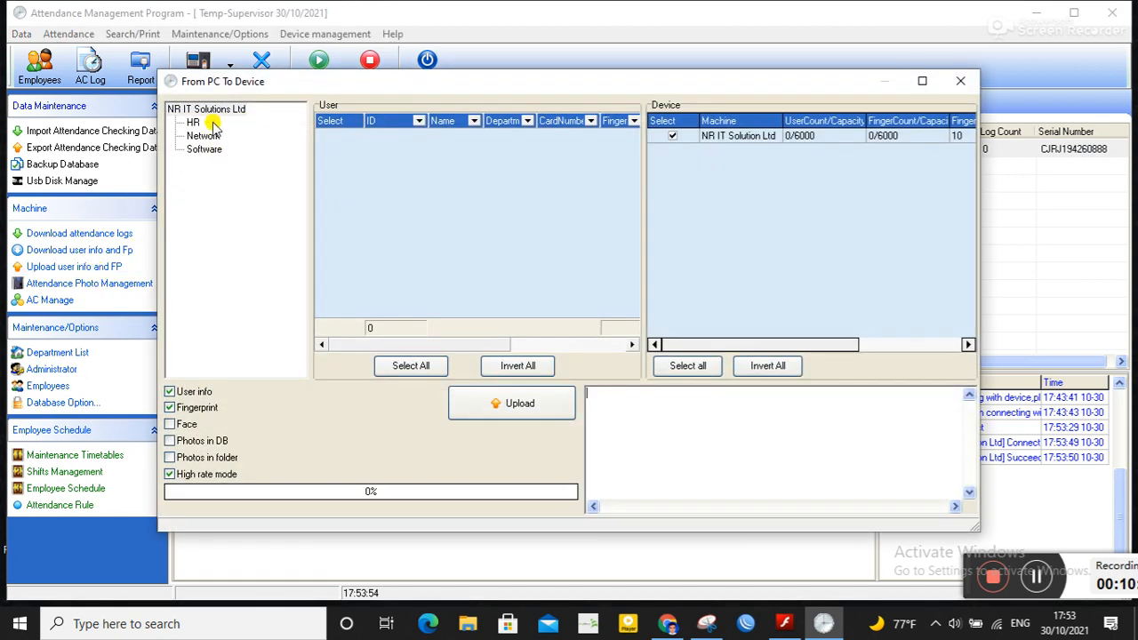
left_click(220, 110)
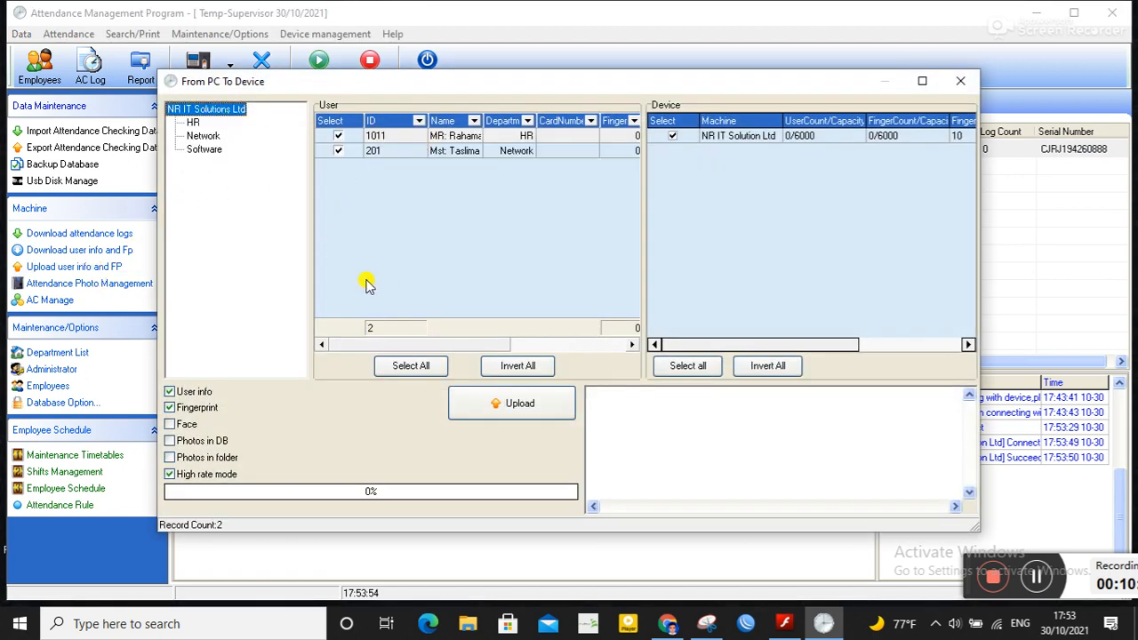
left_click(534, 412)
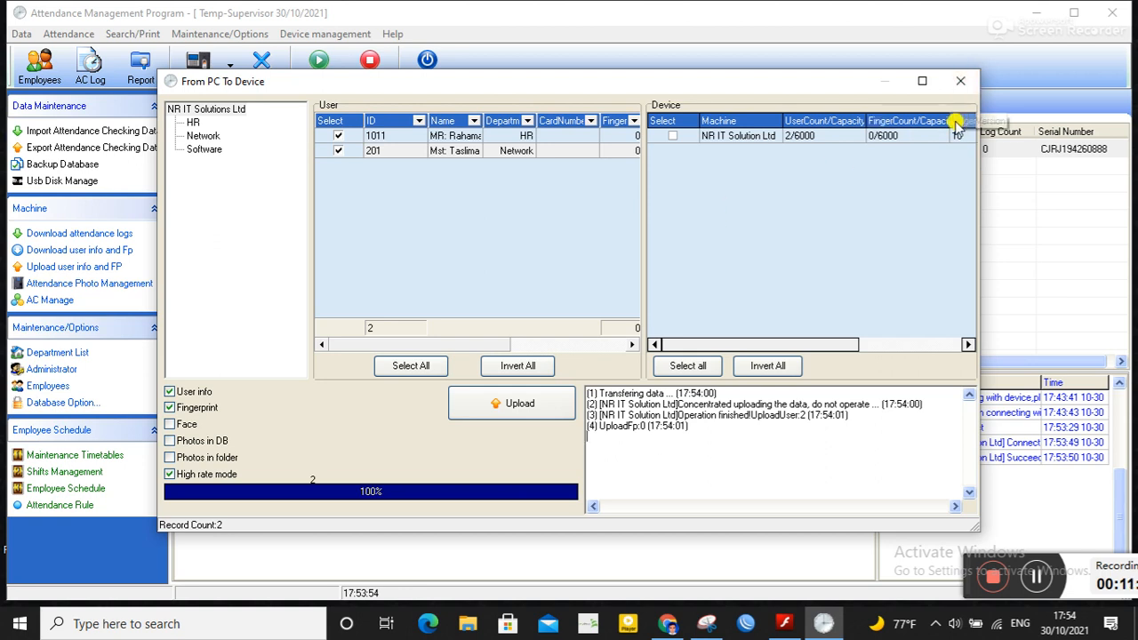
left_click(960, 83)
Step: Download the attendance logs from the device and widen the log's time and verify mode columns
left_click(82, 234)
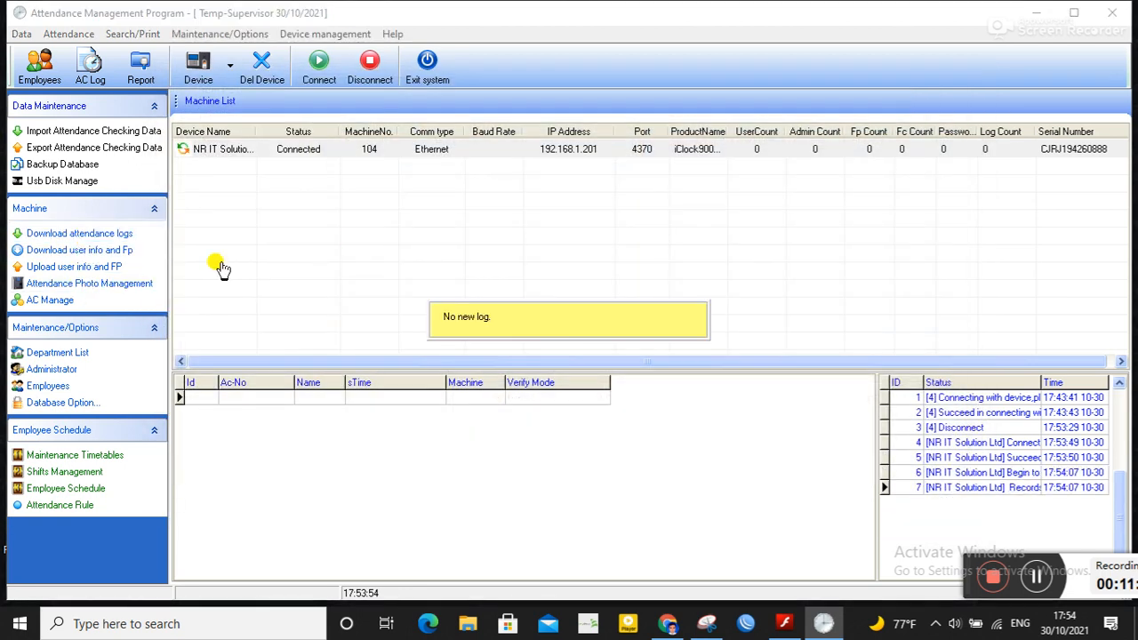
left_click(81, 234)
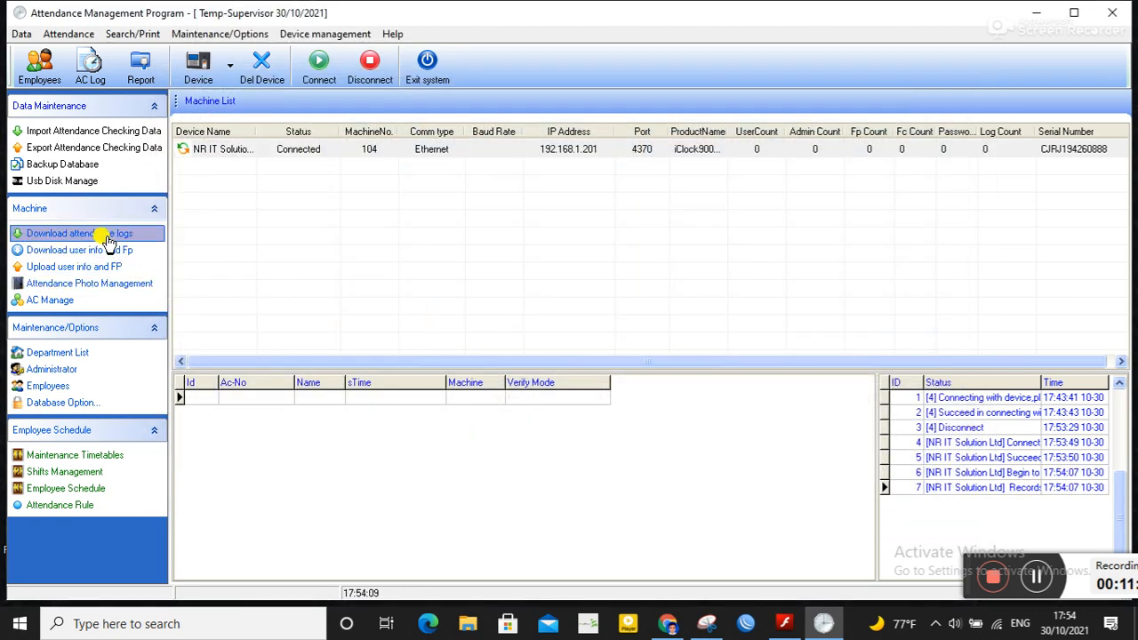
left_click(105, 234)
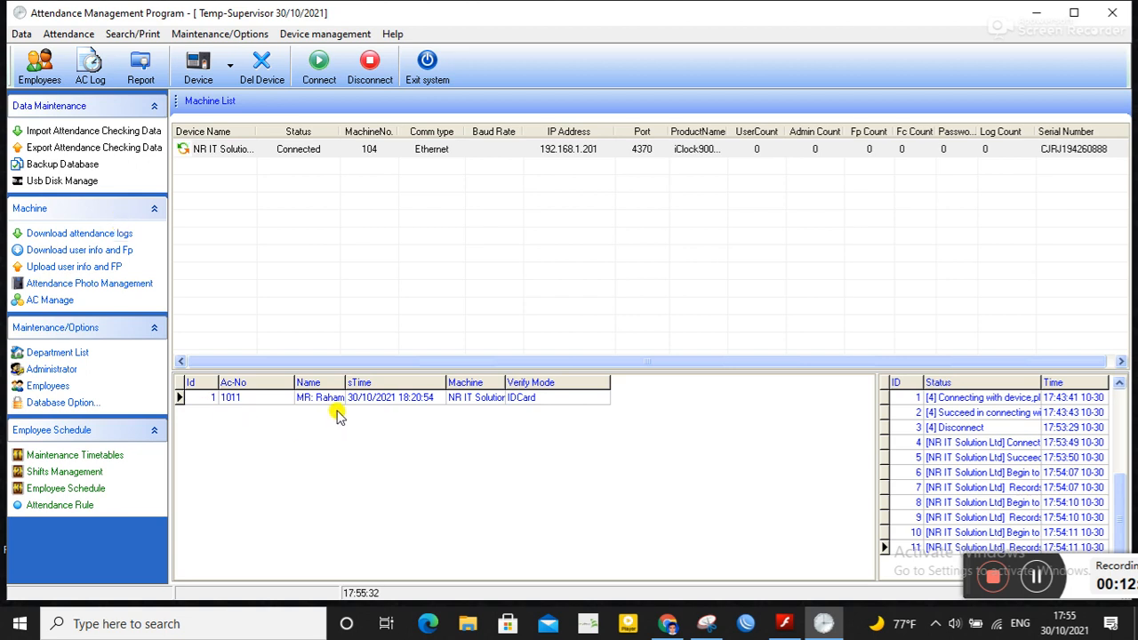
left_click_drag(345, 383, 386, 382)
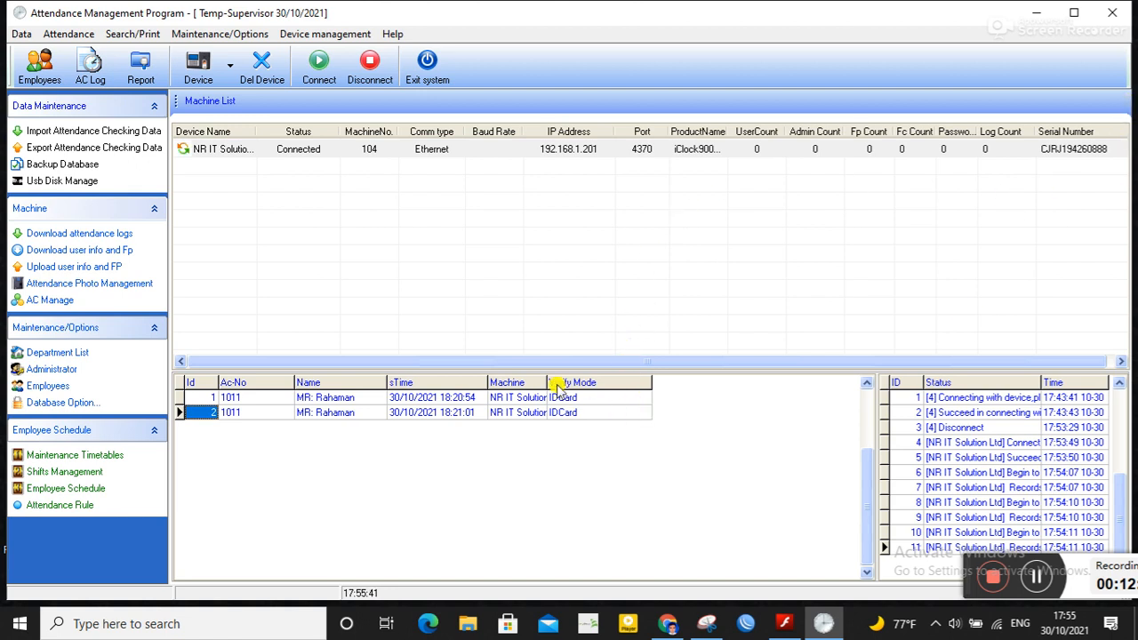
left_click_drag(547, 377, 575, 381)
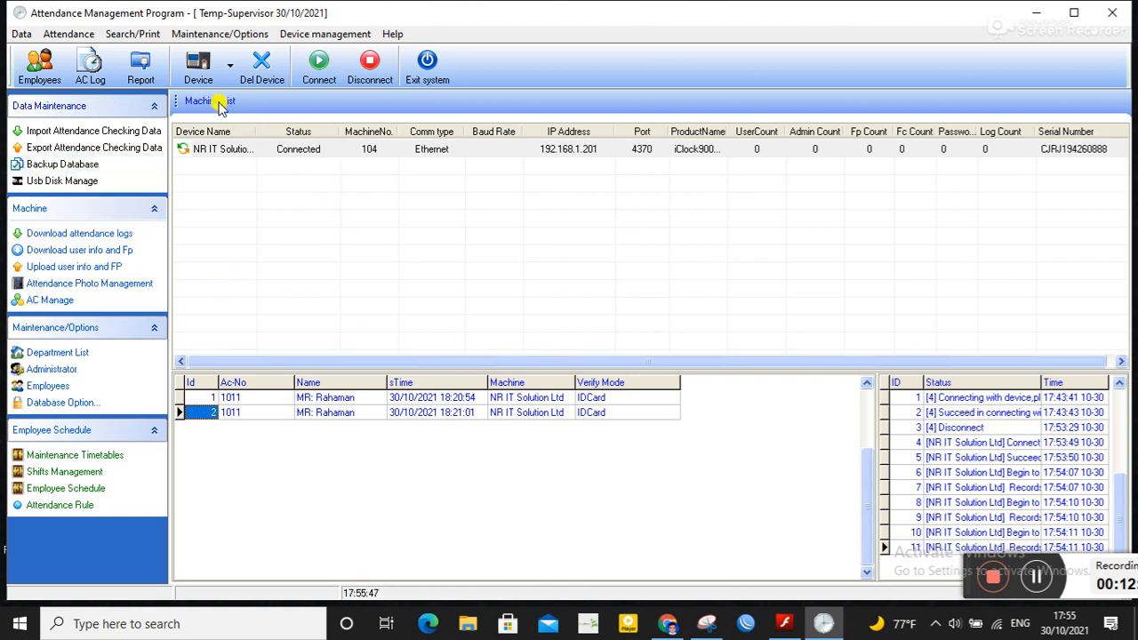
Step: Open the attendance calculation report window, then close the program
left_click(142, 69)
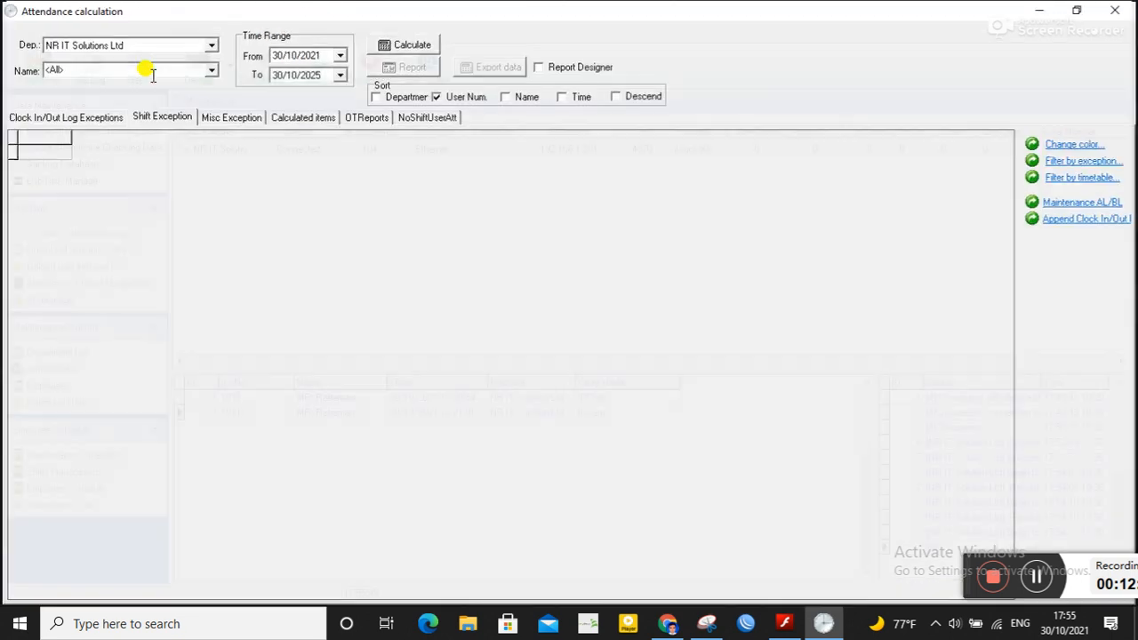
left_click(1116, 8)
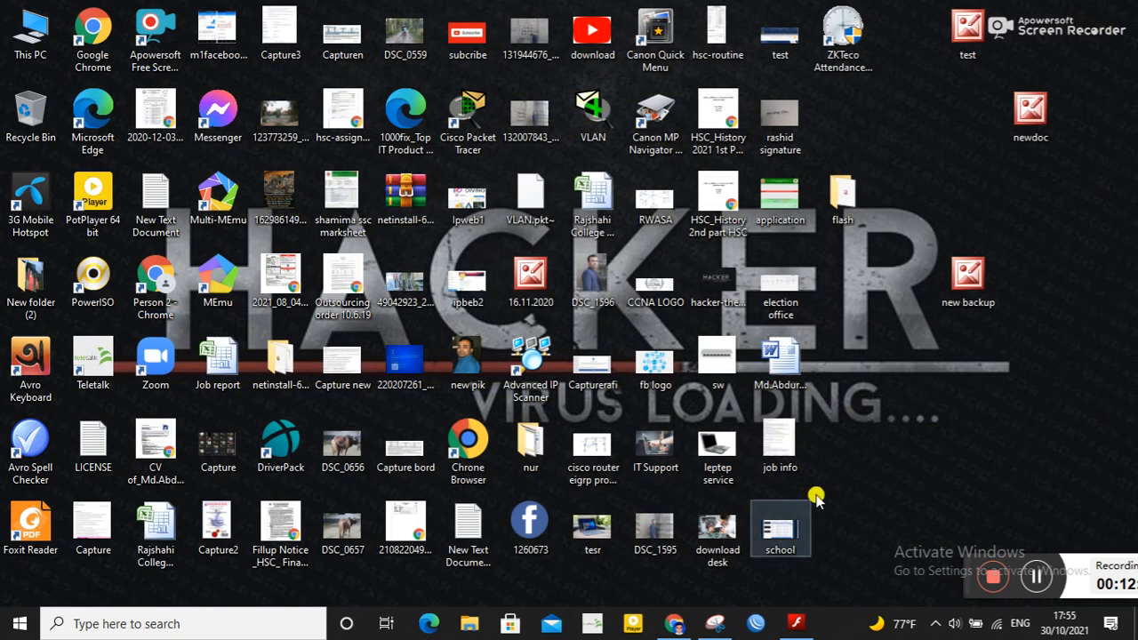
Step: Relaunch the ZKTeco attendance program, dismiss the connection hint, and reconnect the NR IT Solution Ltd device
left_click(846, 51)
double_click(846, 51)
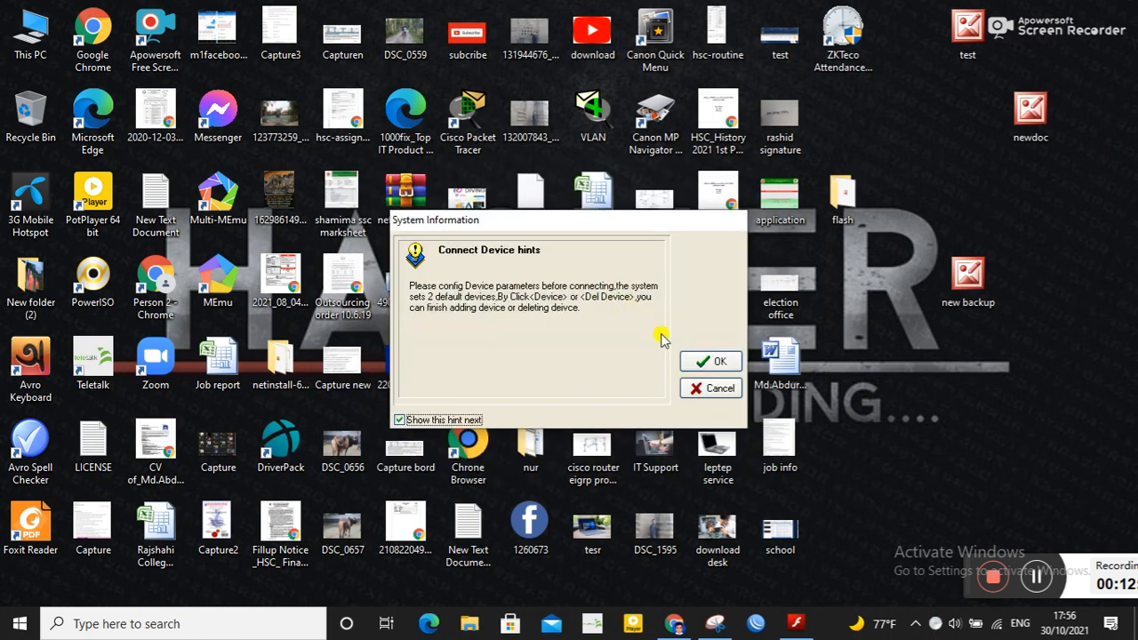
left_click(711, 361)
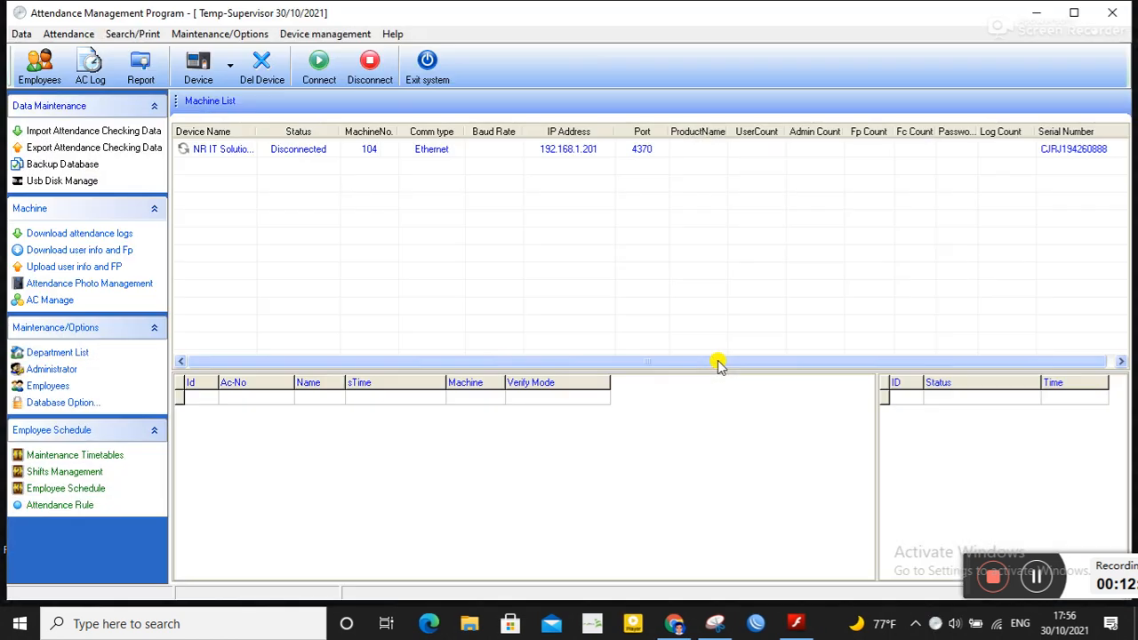
left_click(292, 149)
left_click(316, 78)
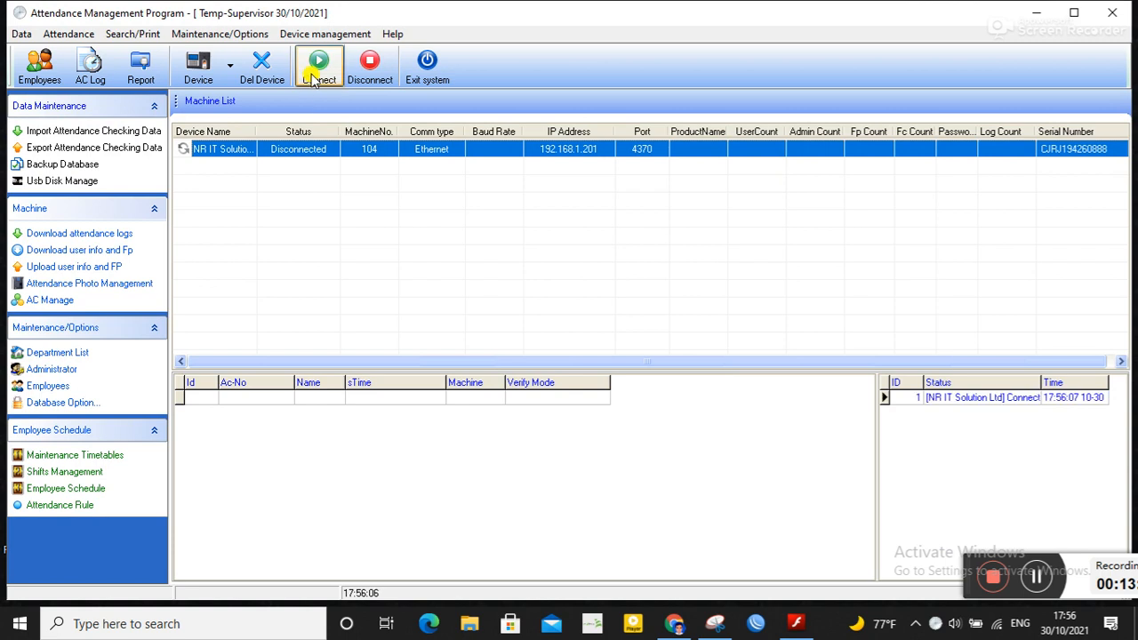
Step: Download all users from the NR IT Solution Ltd device to the PC
left_click(89, 251)
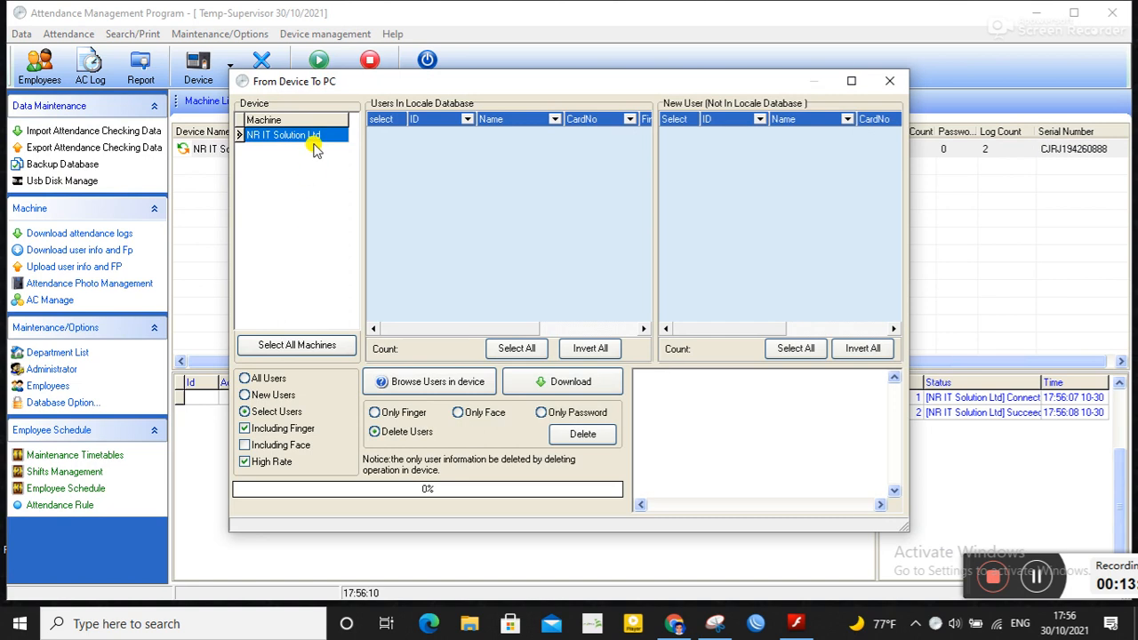
left_click(271, 378)
left_click(569, 384)
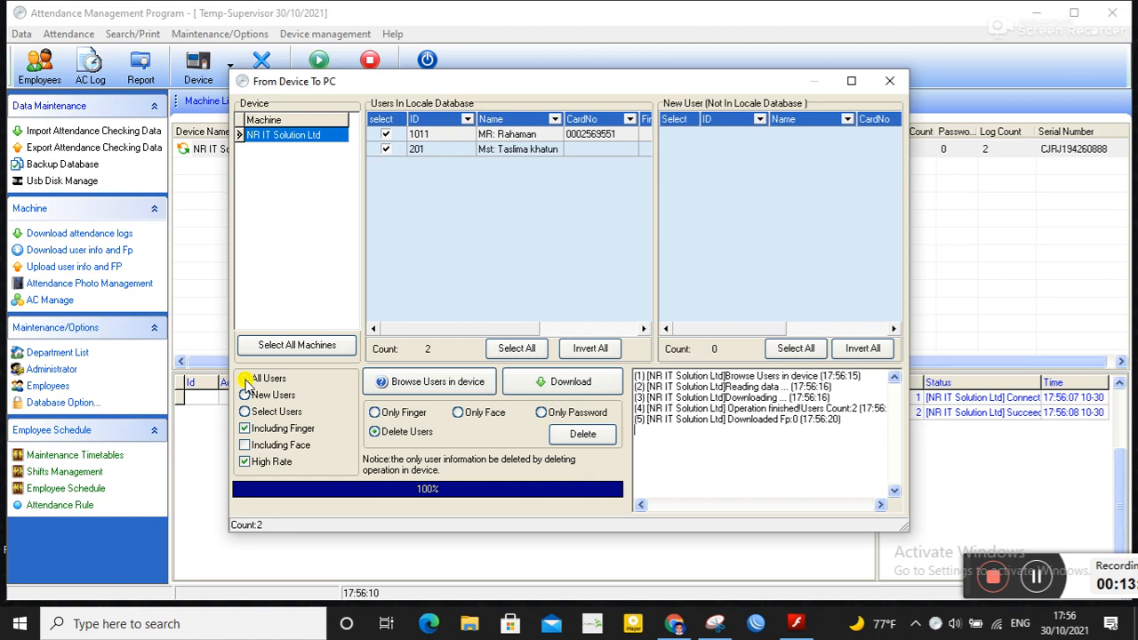
Step: Open the attendance calculation report, set the end date to today, 30/10/2021, and calculate attendance for NR IT Solutions Ltd
left_click(889, 81)
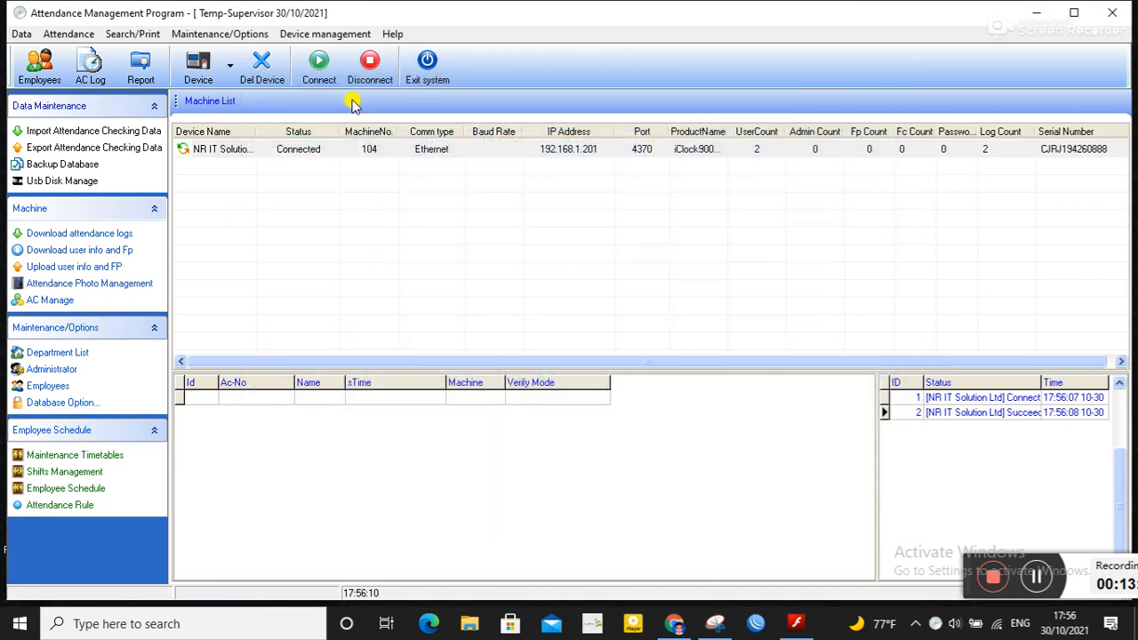
left_click(141, 66)
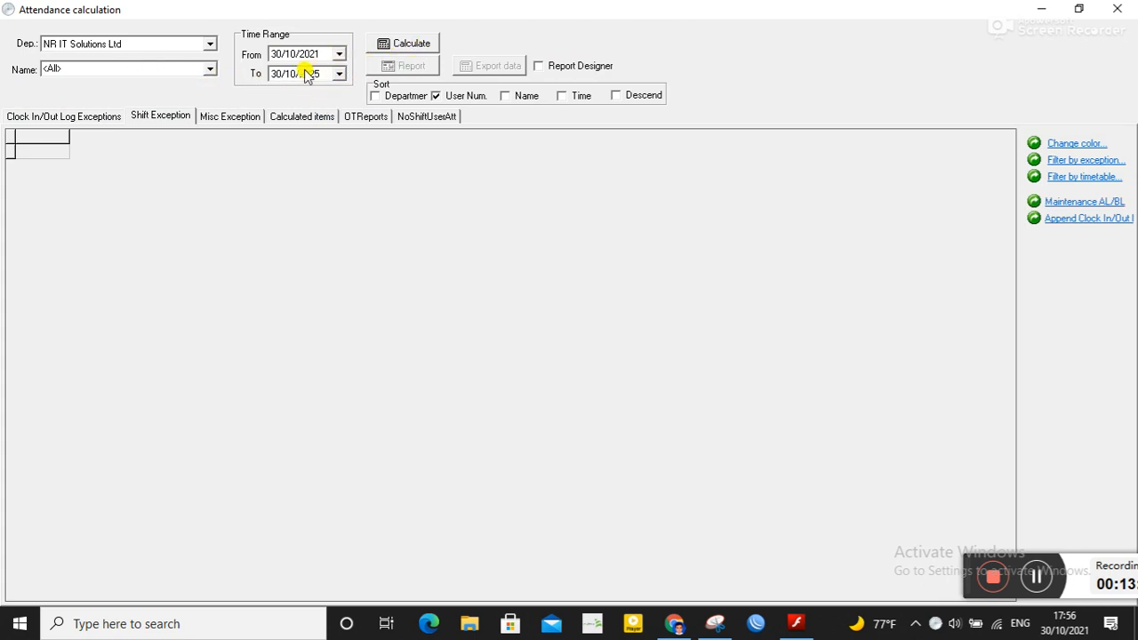
left_click(420, 48)
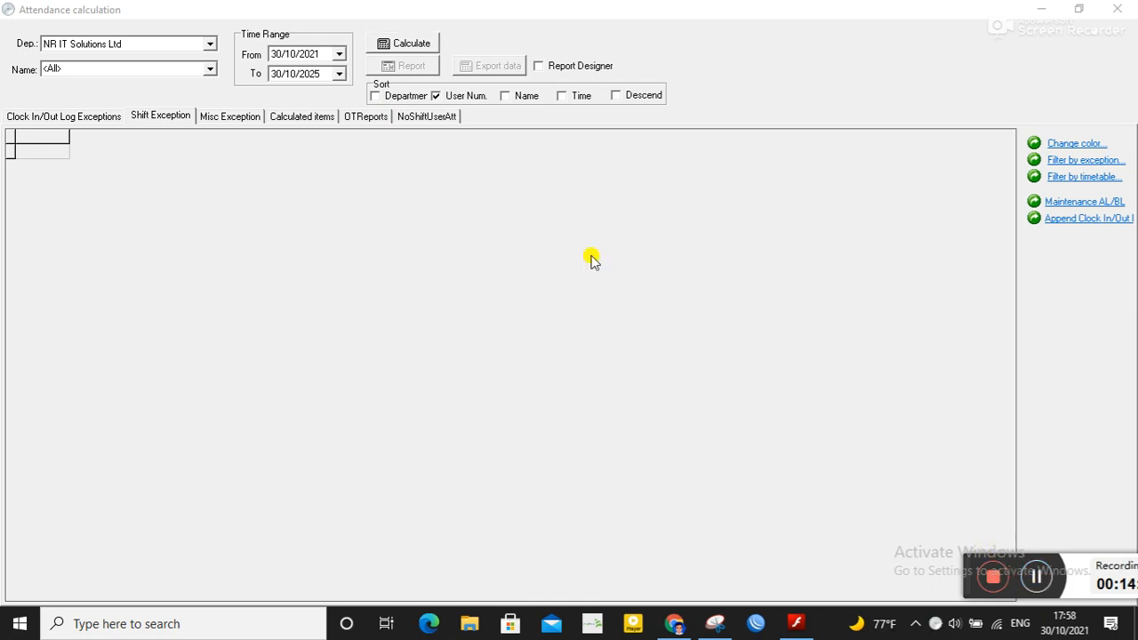
left_click(339, 73)
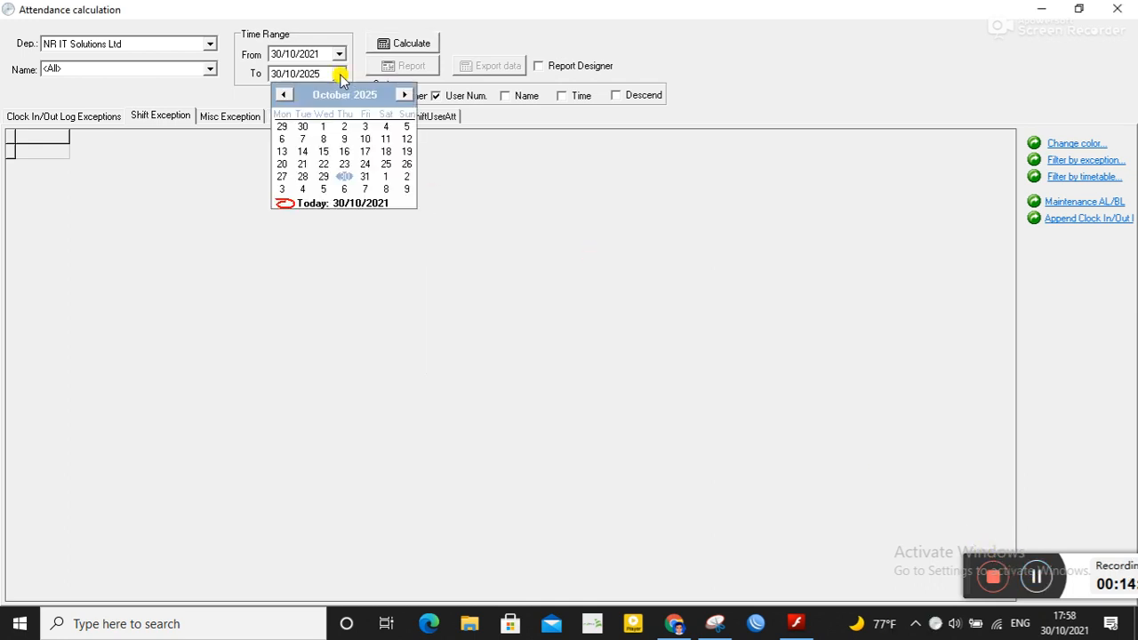
left_click(351, 203)
left_click(420, 45)
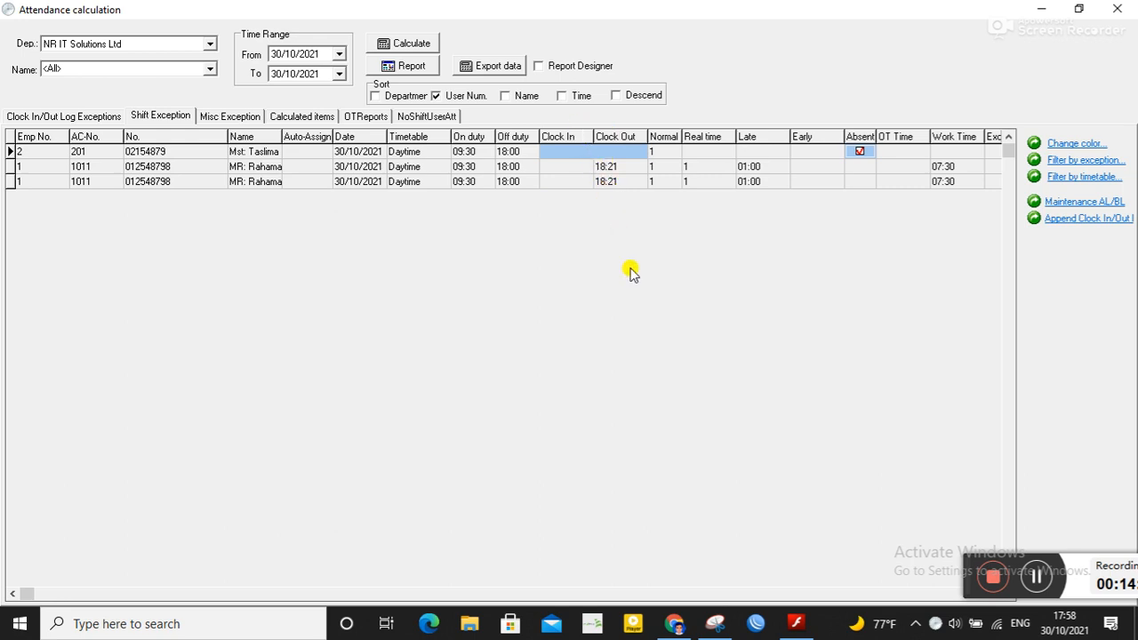
Step: Export the calculated attendance with all fields to an Excel file named rahman in Documents, then close the calculation window
left_click(618, 168)
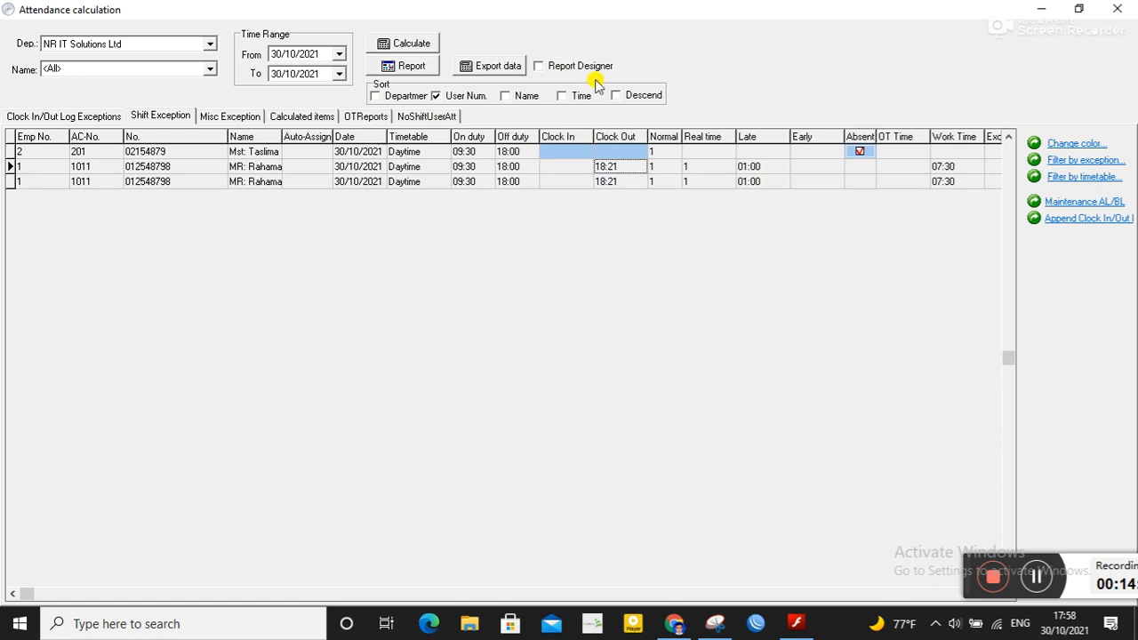
left_click(513, 70)
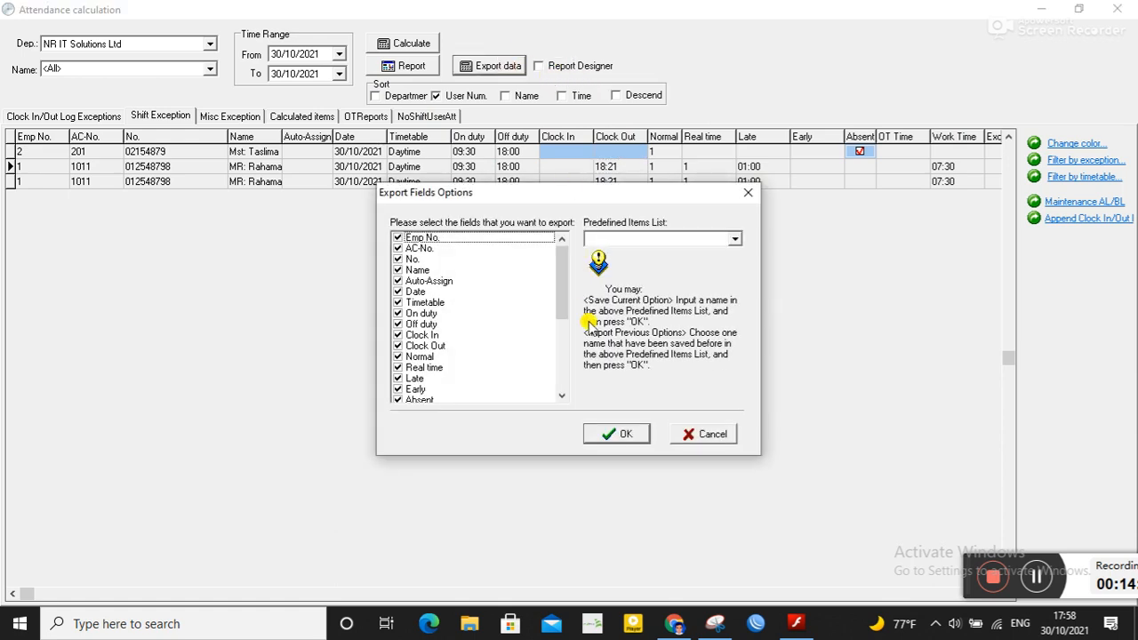
left_click(627, 433)
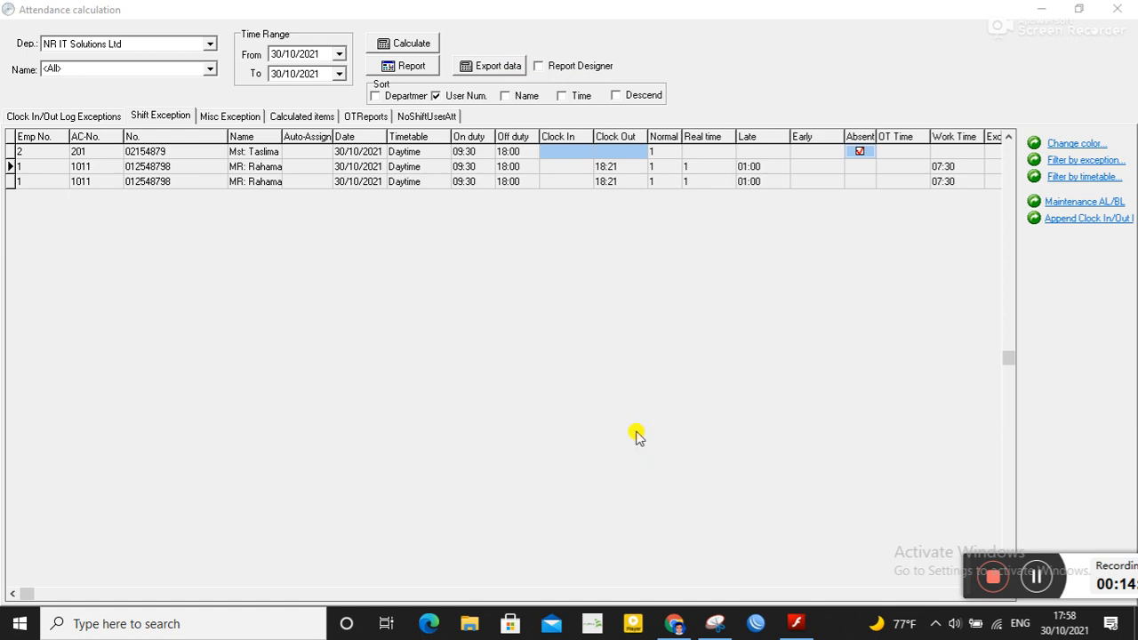
left_click(590, 402)
type("ra")
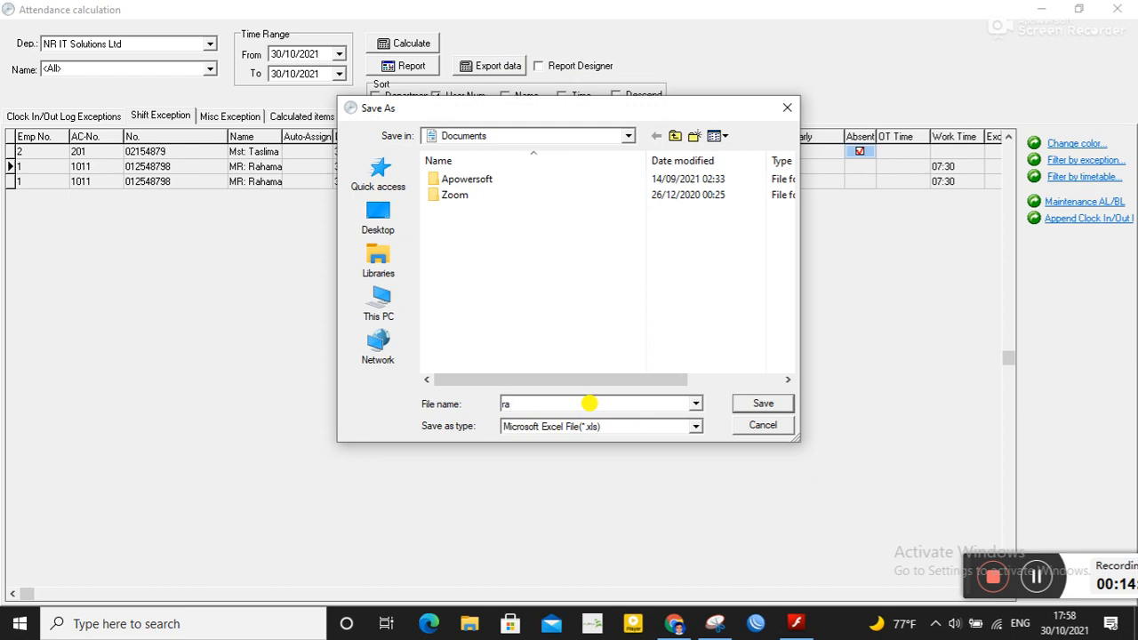
type("hman")
left_click(757, 402)
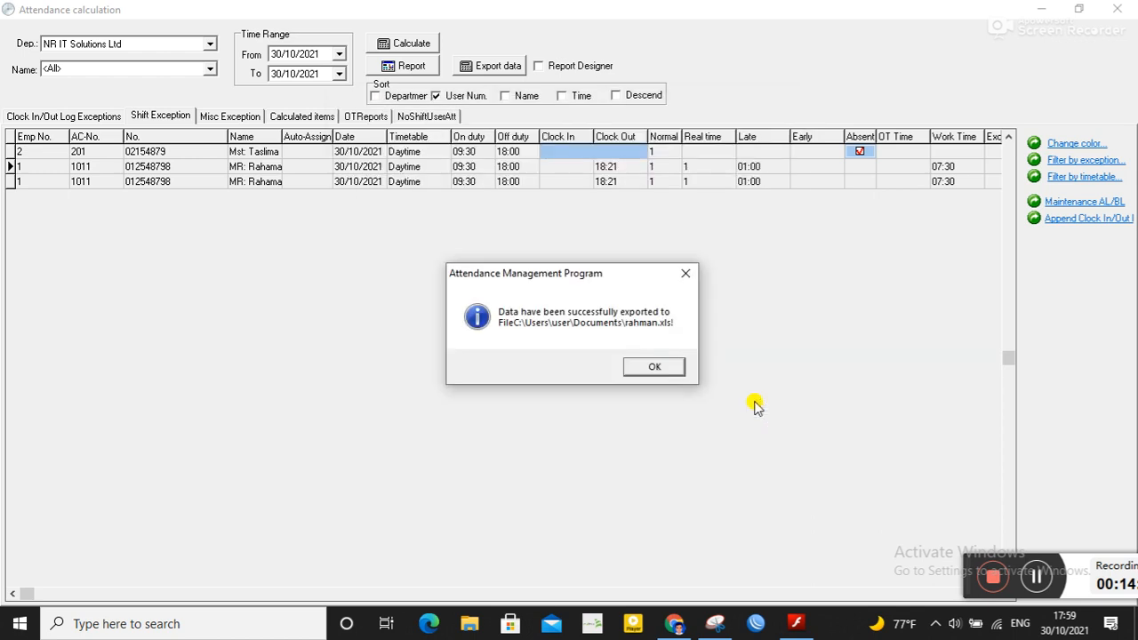
left_click(673, 371)
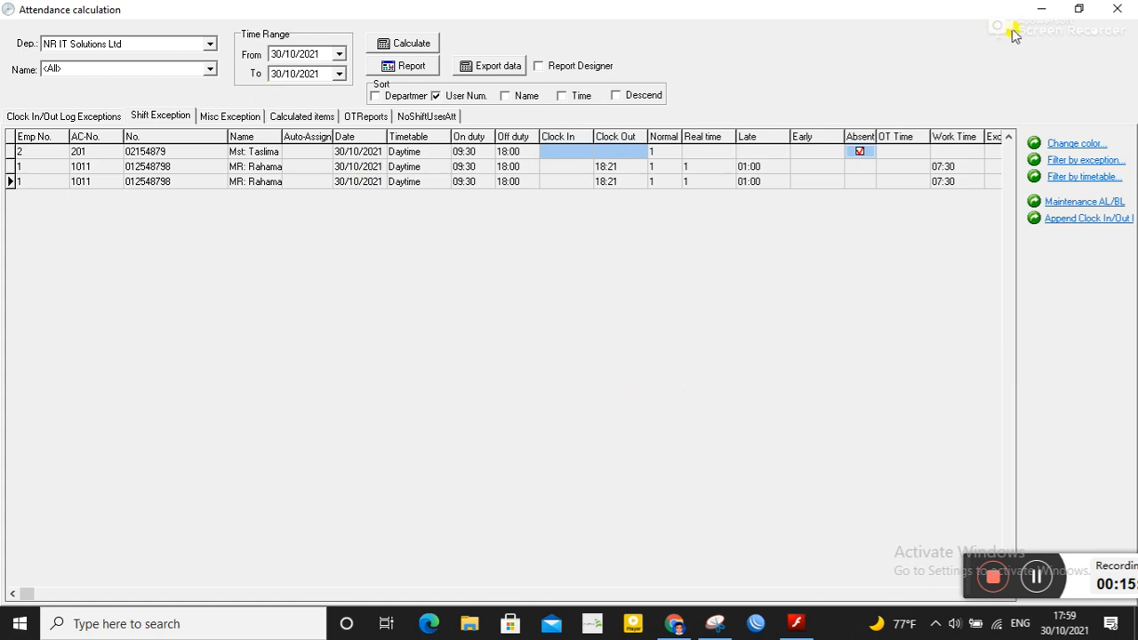
left_click(1123, 11)
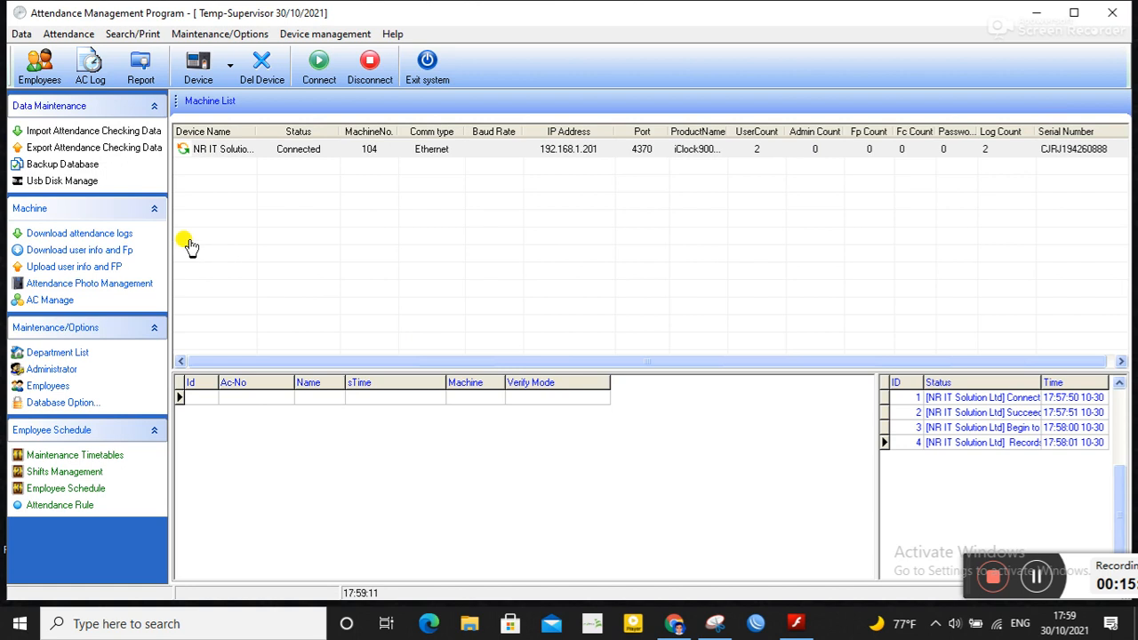